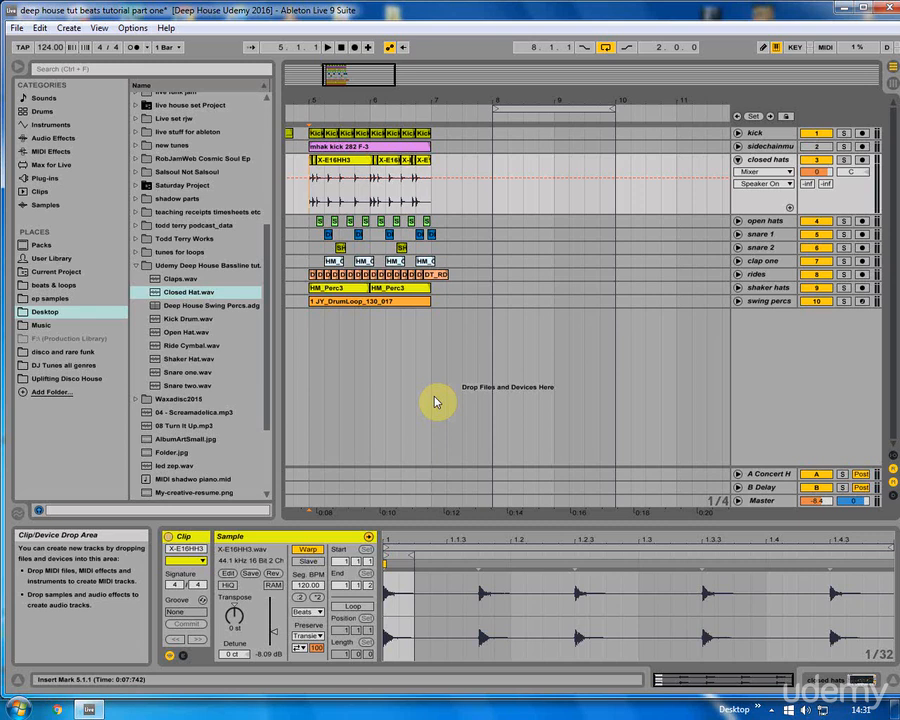
Step: Preview the closed hat, kick, open hat, ride, shaker and snare samples in the Udemy Deep House Bassline folder
{"action": "left_click", "coordinate": [184, 291]}
{"action": "left_click", "coordinate": [180, 320]}
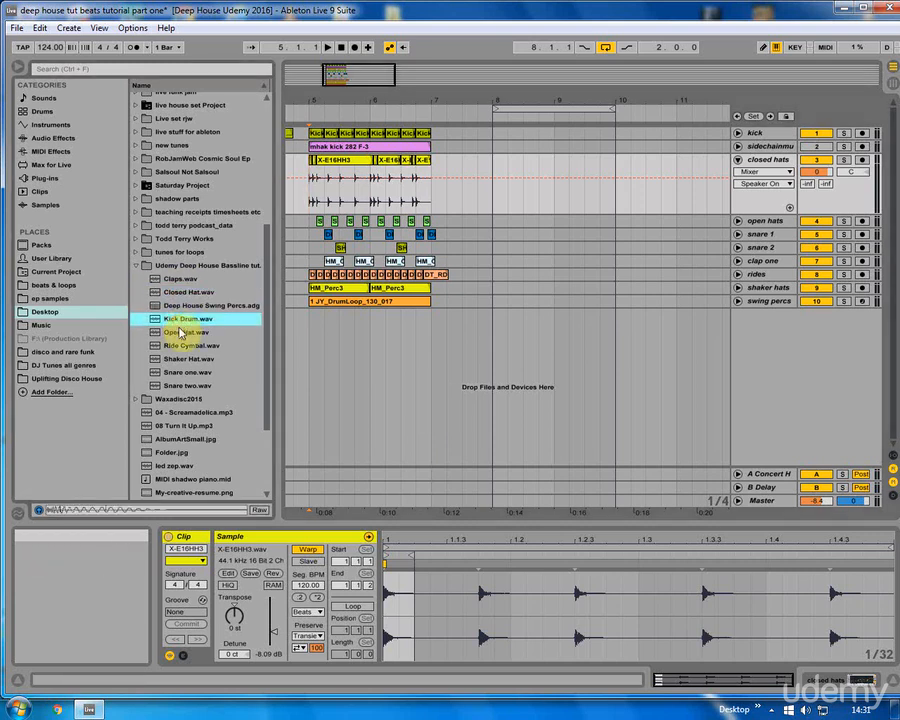
{"action": "left_click", "coordinate": [182, 333]}
{"action": "left_click", "coordinate": [184, 347]}
{"action": "left_click", "coordinate": [184, 359]}
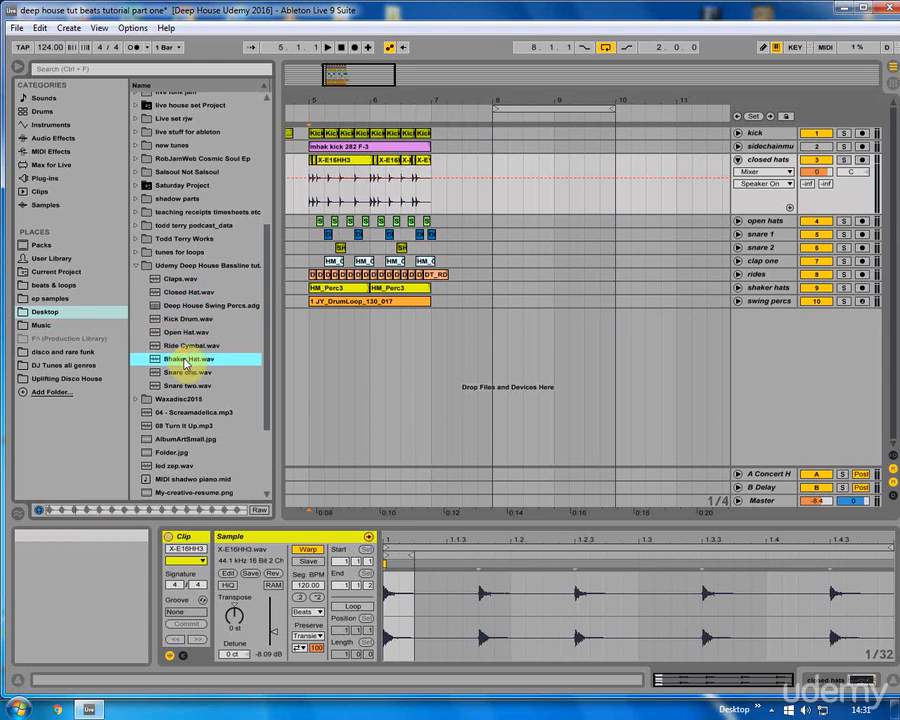
{"action": "left_click", "coordinate": [181, 373]}
{"action": "left_click", "coordinate": [181, 386]}
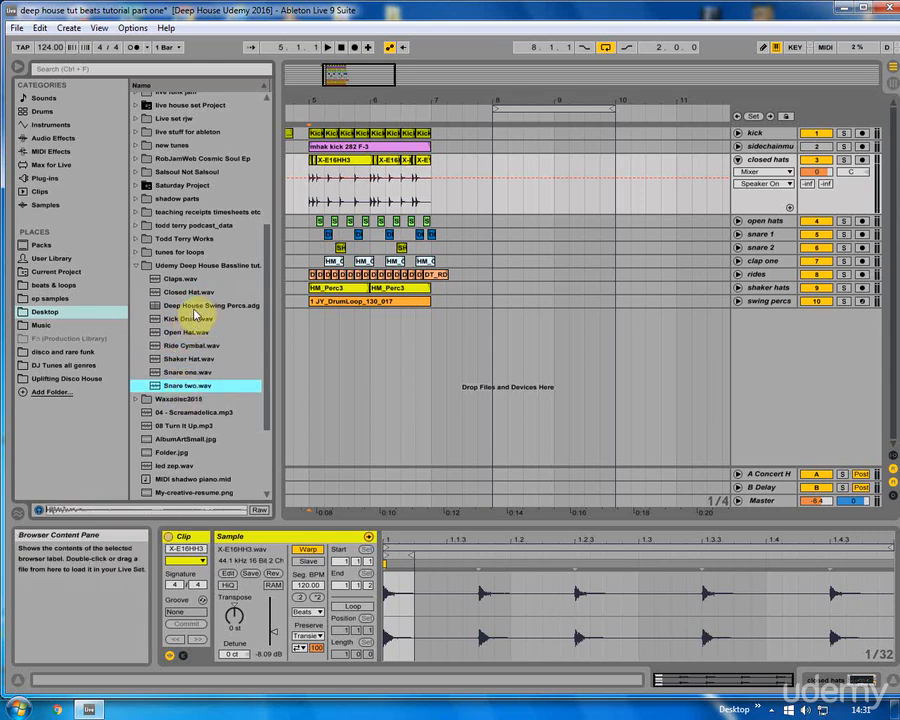
{"action": "left_click", "coordinate": [195, 306]}
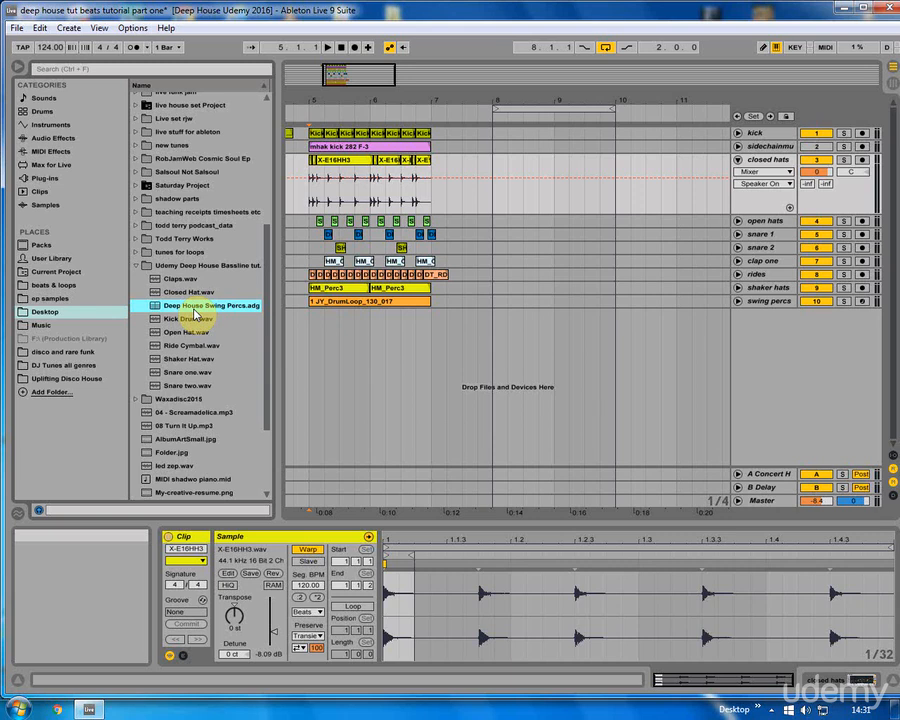
{"action": "key", "text": "shift+slash"}
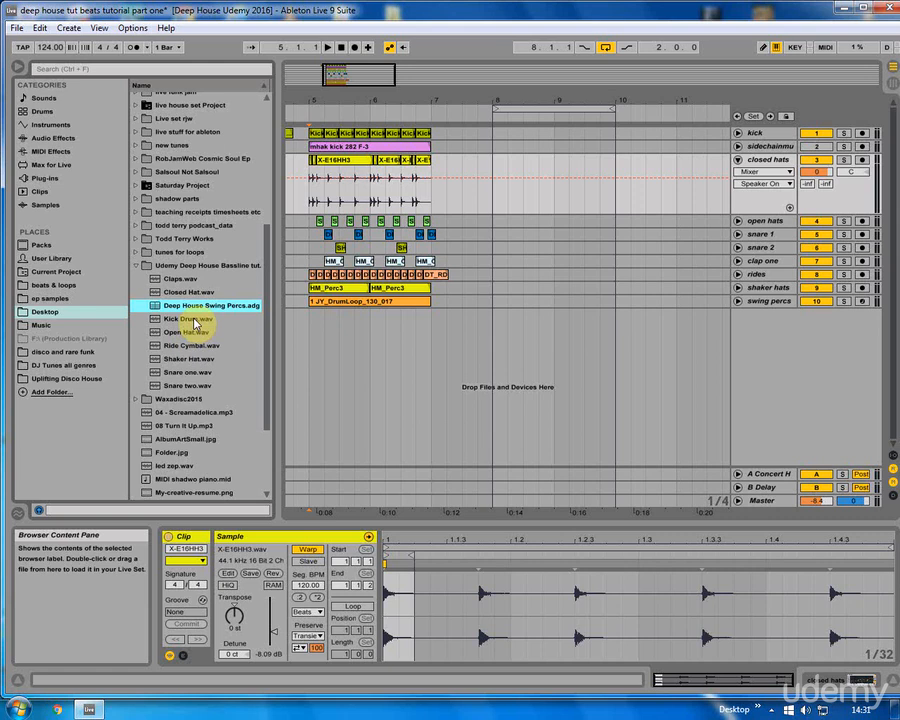
{"action": "left_click", "coordinate": [195, 319]}
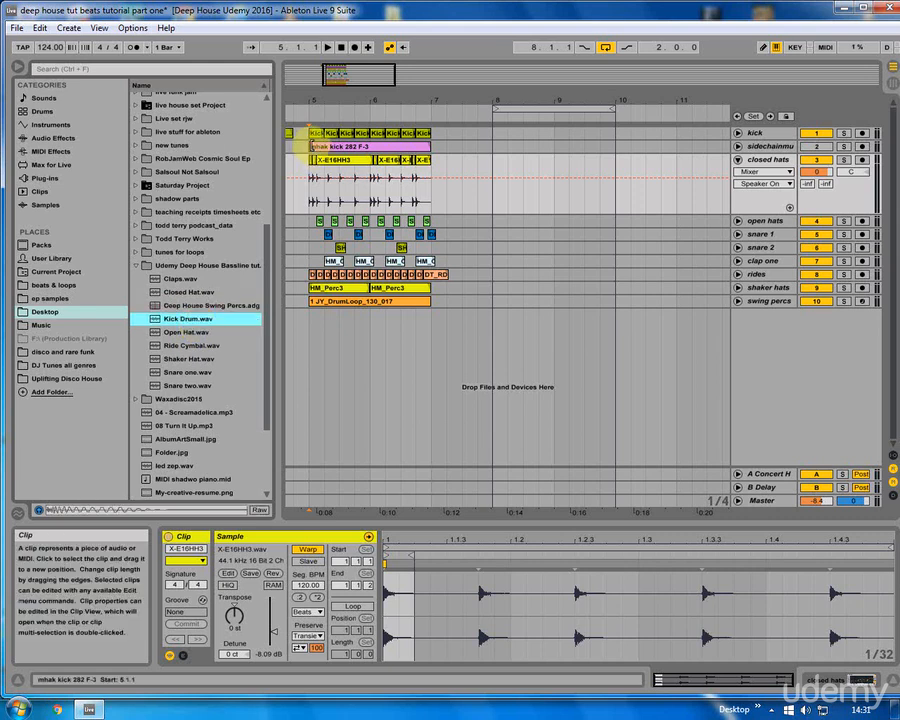
Step: Move the two-bar loop to bar 5, fold the closed hats track and play the existing beat
{"action": "left_click_drag", "start_coordinate": [540, 108], "coordinate": [358, 117]}
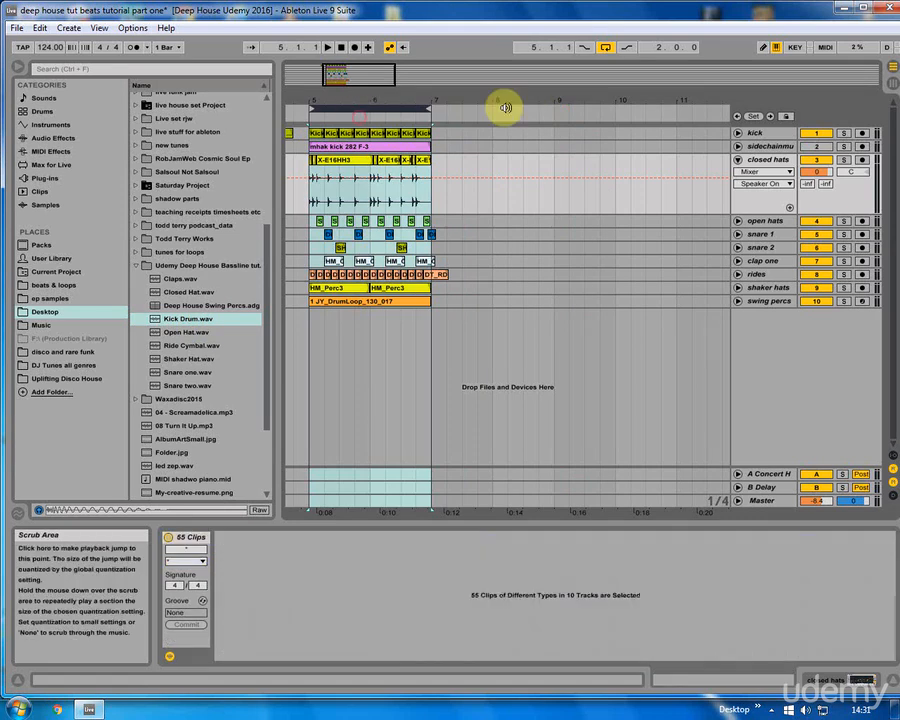
{"action": "left_click", "coordinate": [737, 160]}
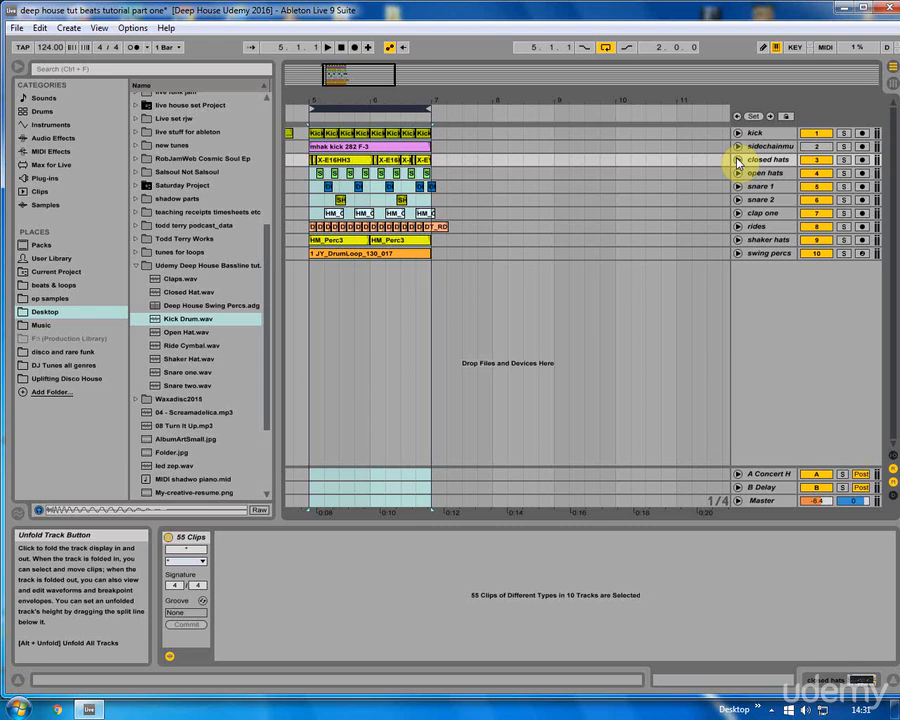
{"action": "key", "text": "space"}
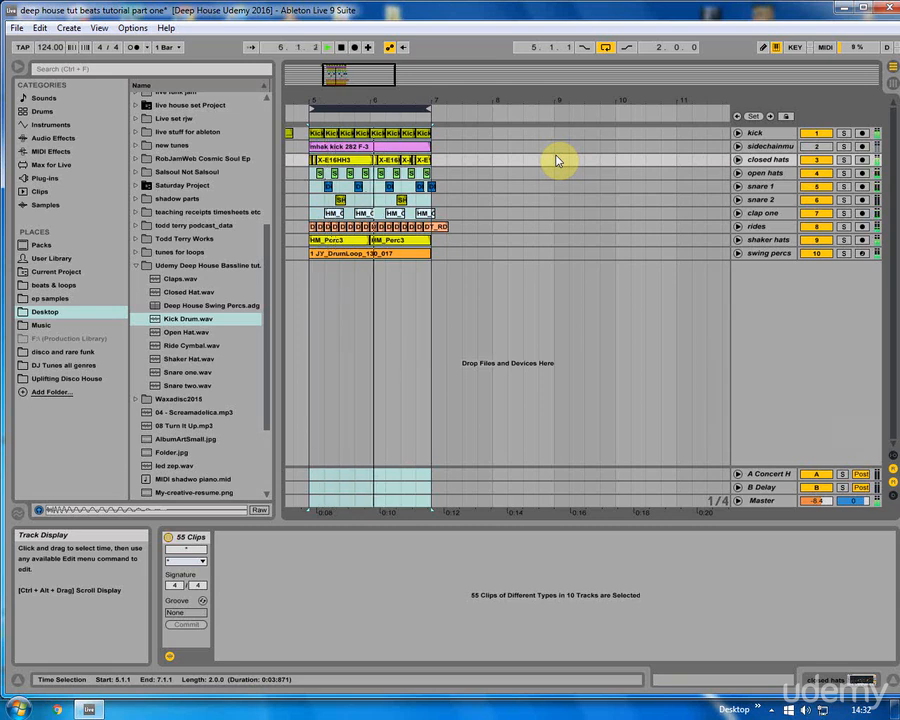
Step: Audition individual parts of the beat by muting the kick and soloing the hat and snare tracks
{"action": "left_click", "coordinate": [828, 134]}
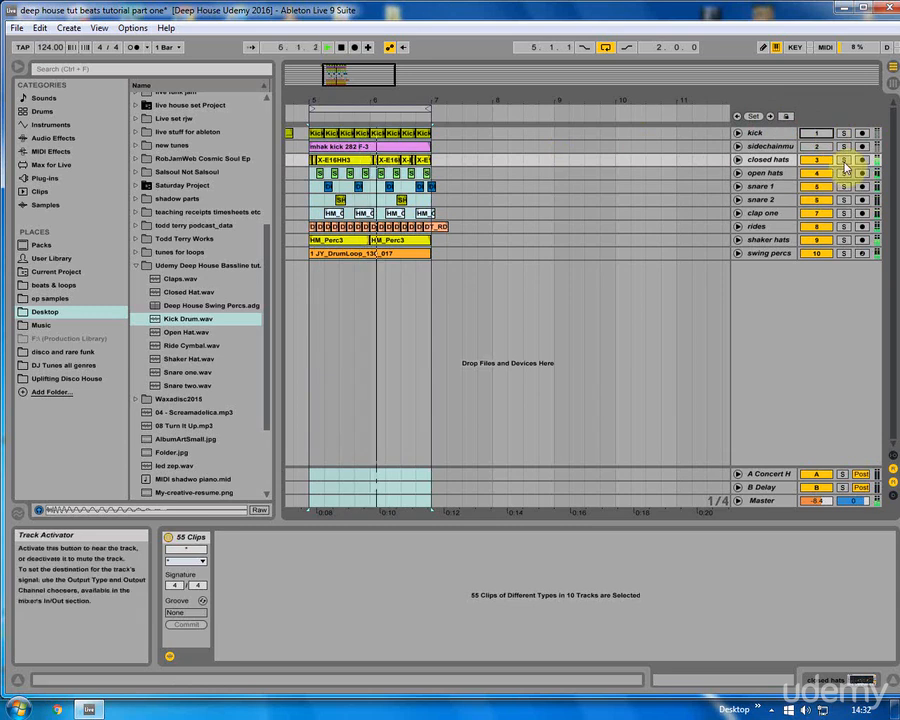
{"action": "left_click", "coordinate": [845, 162]}
{"action": "left_click", "coordinate": [843, 187]}
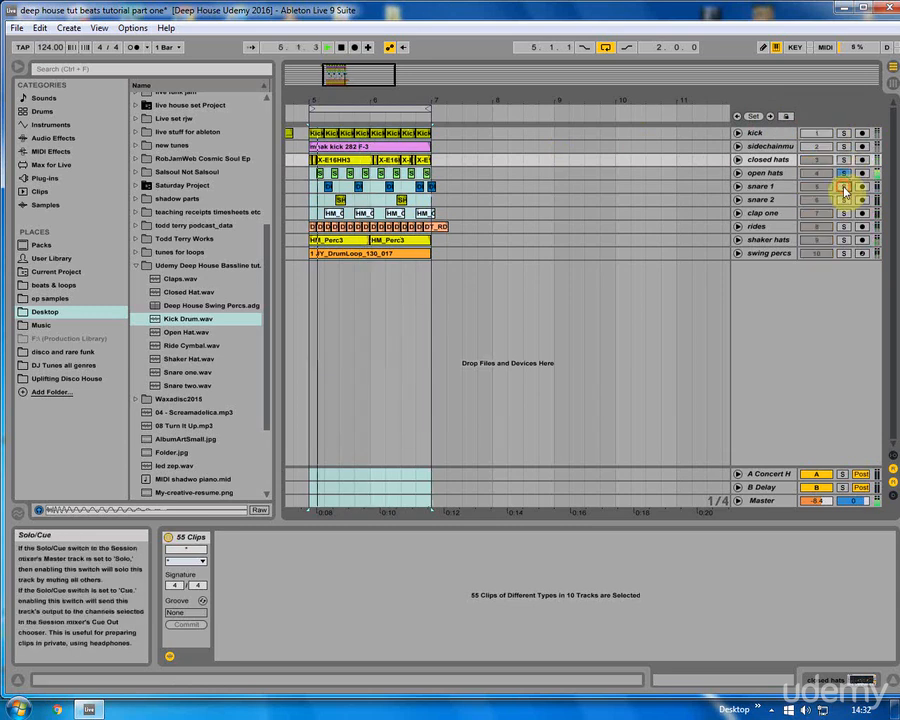
{"action": "left_click", "coordinate": [308, 255]}
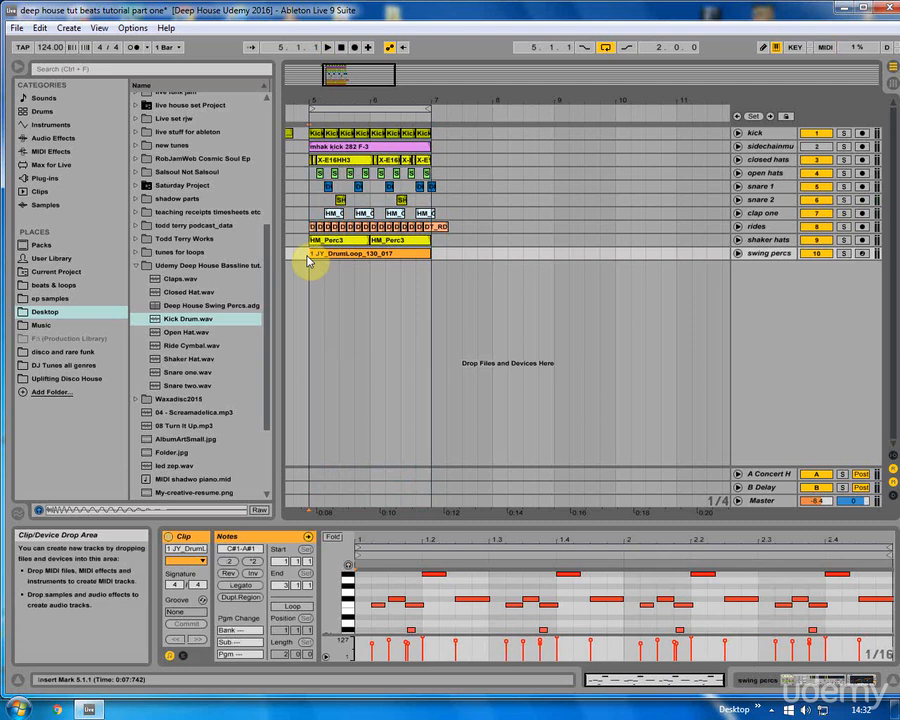
Step: Place Kick Drum.wav on the kick track at 8.1.1 and repeat it on every beat up to bar 10
{"action": "left_click_drag", "start_coordinate": [185, 320], "coordinate": [500, 135]}
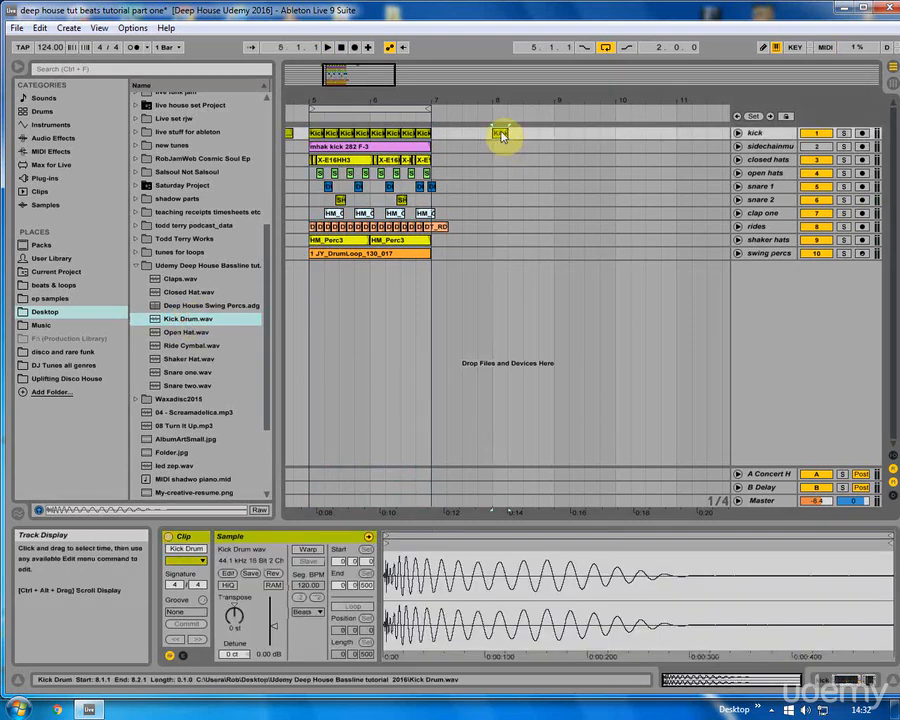
{"action": "key", "text": "ctrl+d"}
{"action": "key", "text": "ctrl+d"}
{"action": "key", "text": "ctrl+d"}
{"action": "key", "text": "ctrl+d"}
{"action": "key", "text": "ctrl+d"}
{"action": "key", "text": "ctrl+d"}
{"action": "key", "text": "ctrl+d"}
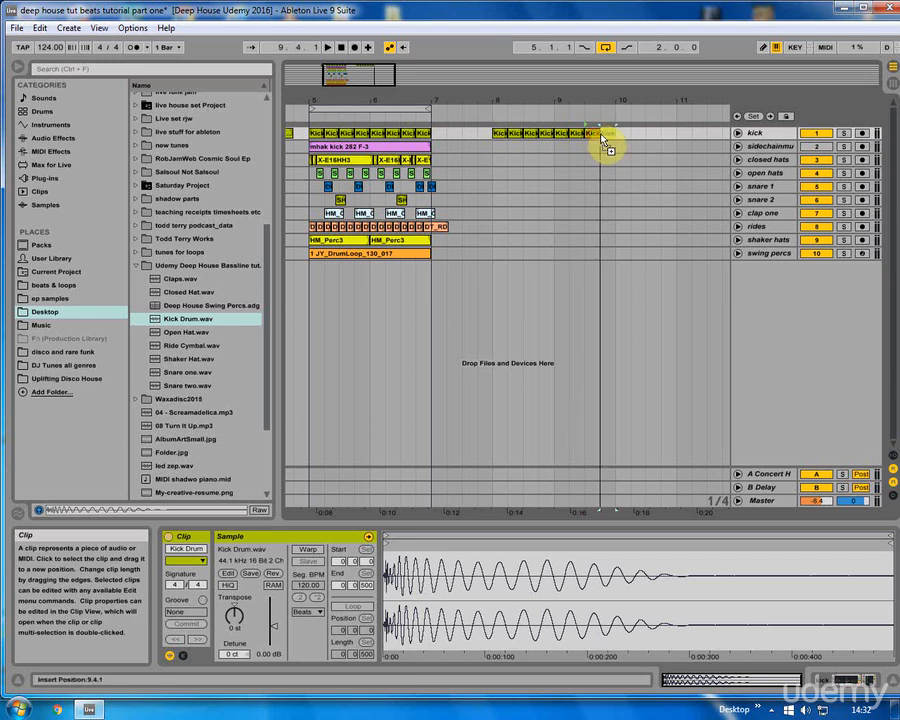
{"action": "left_click_drag", "start_coordinate": [497, 133], "coordinate": [620, 136]}
Step: Consolidate the eight new kick clips from bar 8 to bar 10 into a single clip
{"action": "right_click", "coordinate": [500, 133]}
{"action": "left_click", "coordinate": [488, 135]}
{"action": "left_click", "coordinate": [490, 136]}
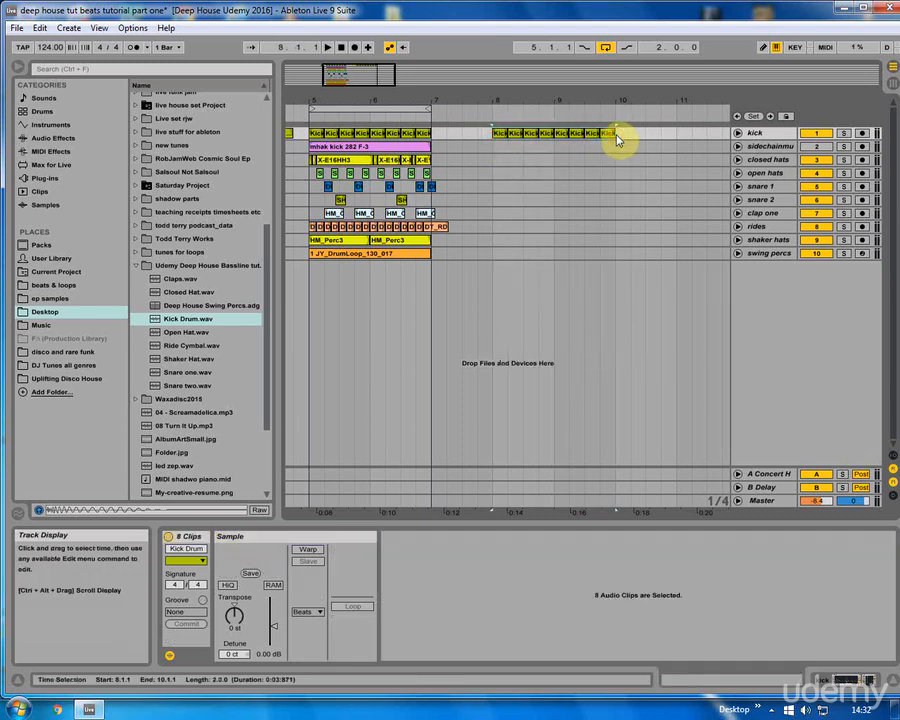
{"action": "right_click", "coordinate": [611, 137]}
{"action": "left_click", "coordinate": [646, 221]}
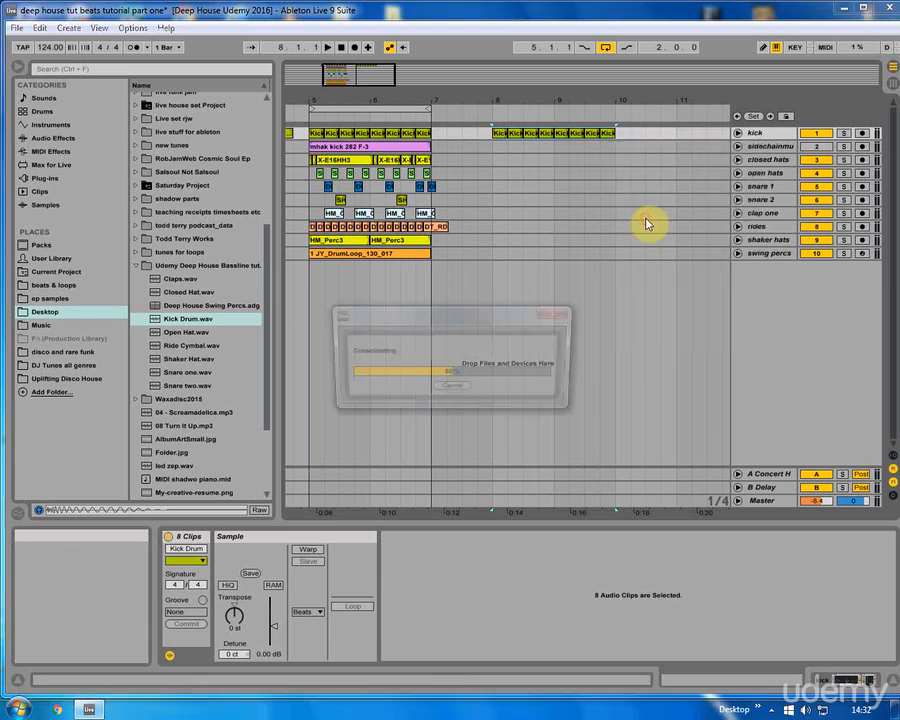
Step: Loop the consolidated kick clip over bars 8 to 10 and play it back
{"action": "right_click", "coordinate": [530, 136]}
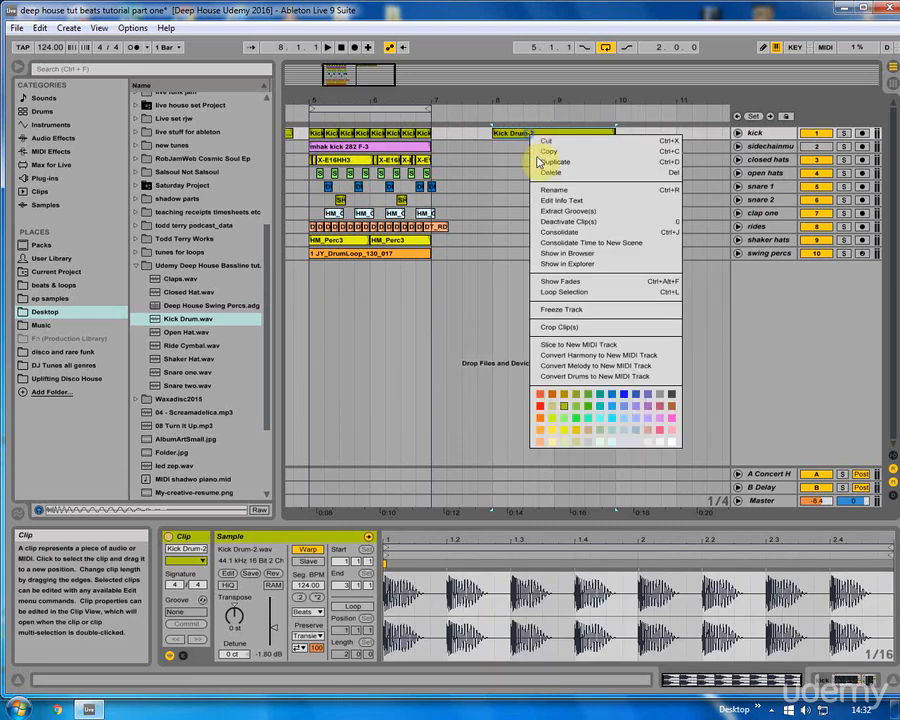
{"action": "left_click", "coordinate": [554, 291]}
{"action": "key", "text": "space"}
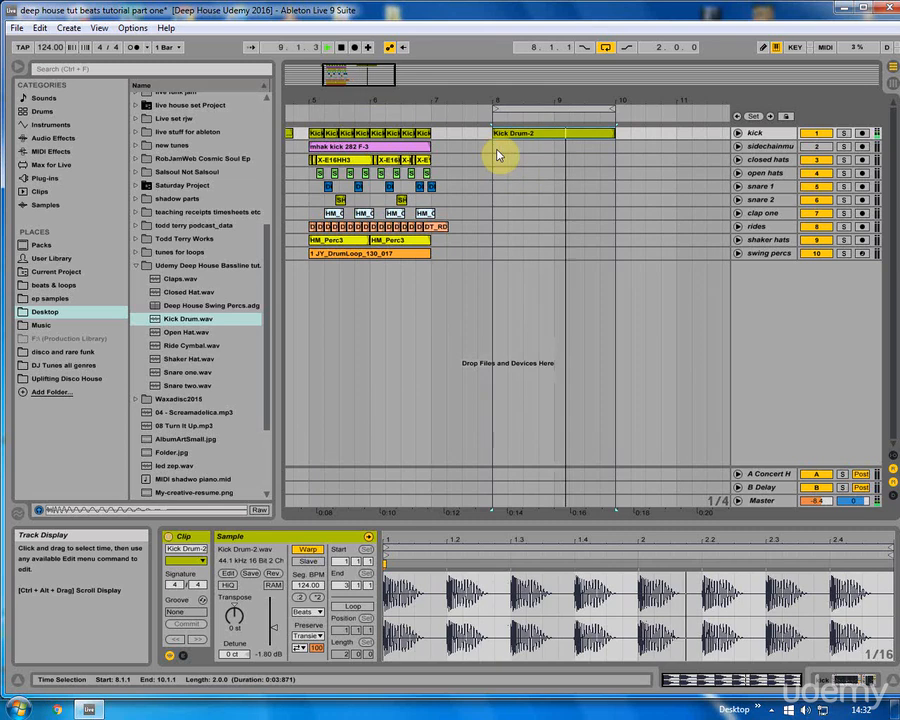
{"action": "key", "text": "space"}
Step: Place Closed Hat.wav on the closed hats track at 8.1.1 and unfold that track
{"action": "left_click", "coordinate": [487, 154]}
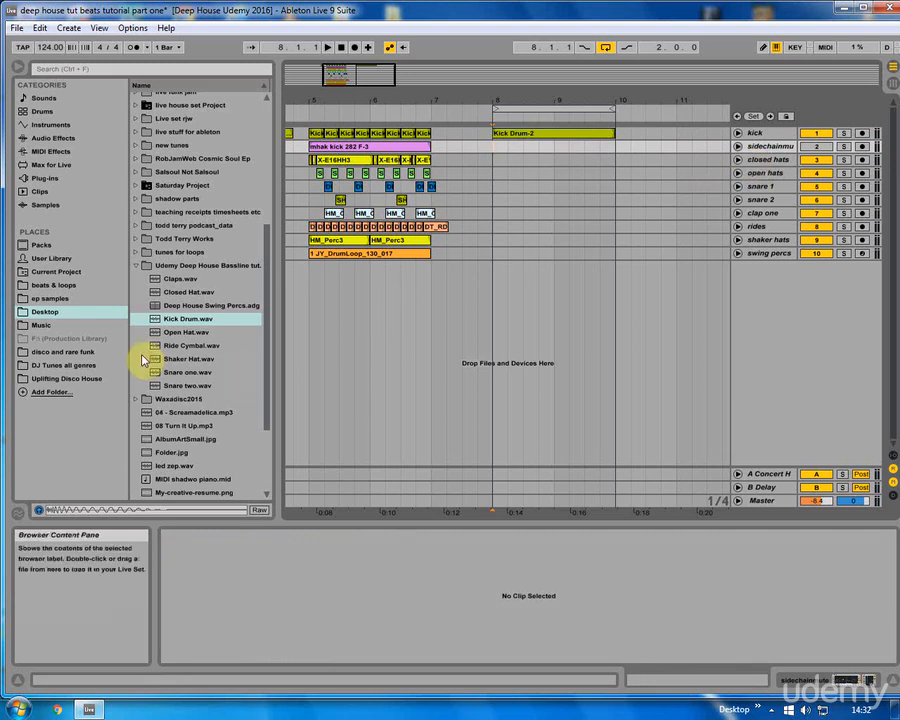
{"action": "left_click_drag", "start_coordinate": [177, 291], "coordinate": [497, 161]}
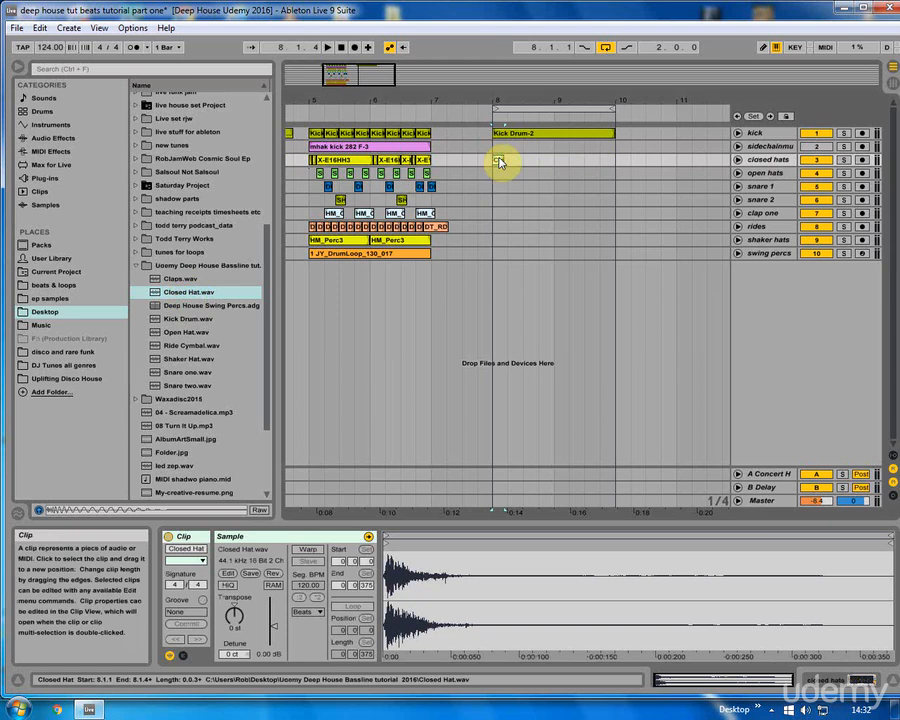
{"action": "left_click", "coordinate": [738, 160]}
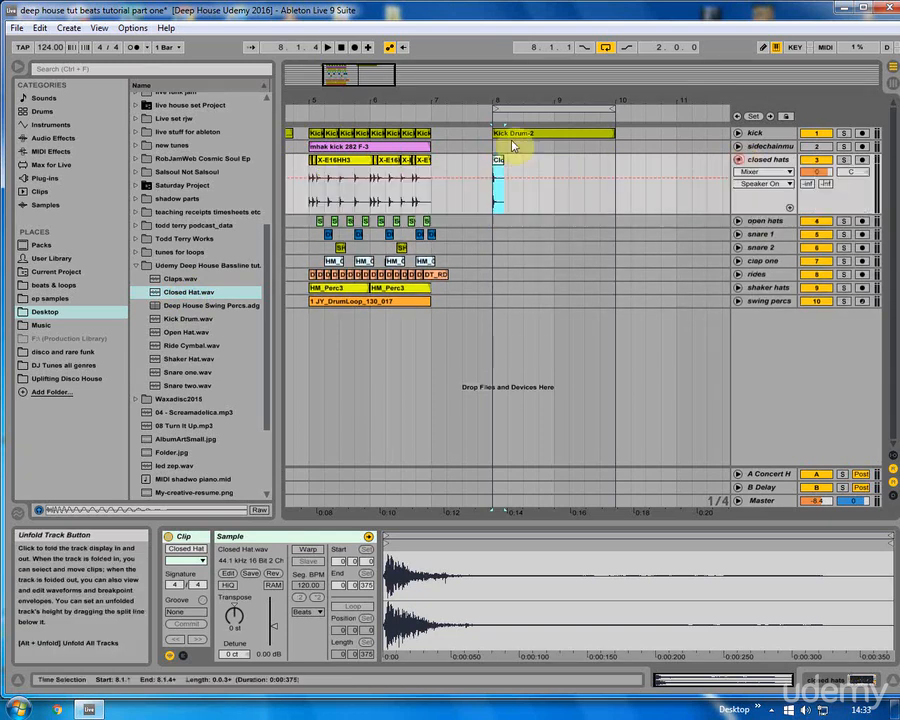
Step: Solo the kick and closed hats tracks and play the original hat pattern from bar 5
{"action": "left_click_drag", "start_coordinate": [462, 100], "coordinate": [470, 162]}
{"action": "left_click", "coordinate": [845, 160]}
{"action": "left_click", "coordinate": [843, 146], "text": "ctrl"}
{"action": "left_click", "coordinate": [843, 133], "text": "ctrl"}
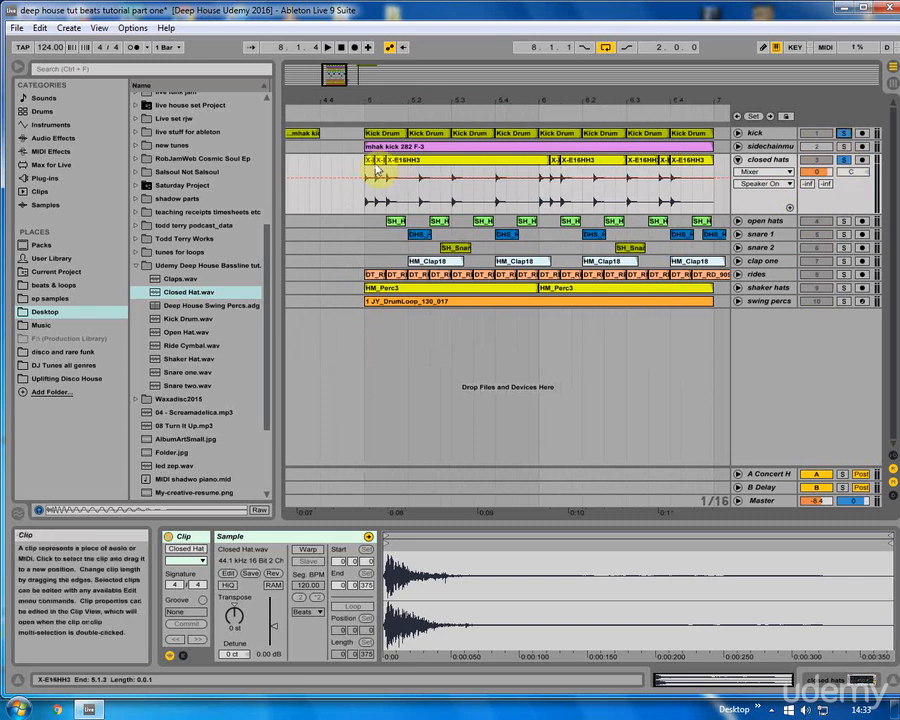
{"action": "left_click", "coordinate": [367, 163]}
{"action": "key", "text": "space"}
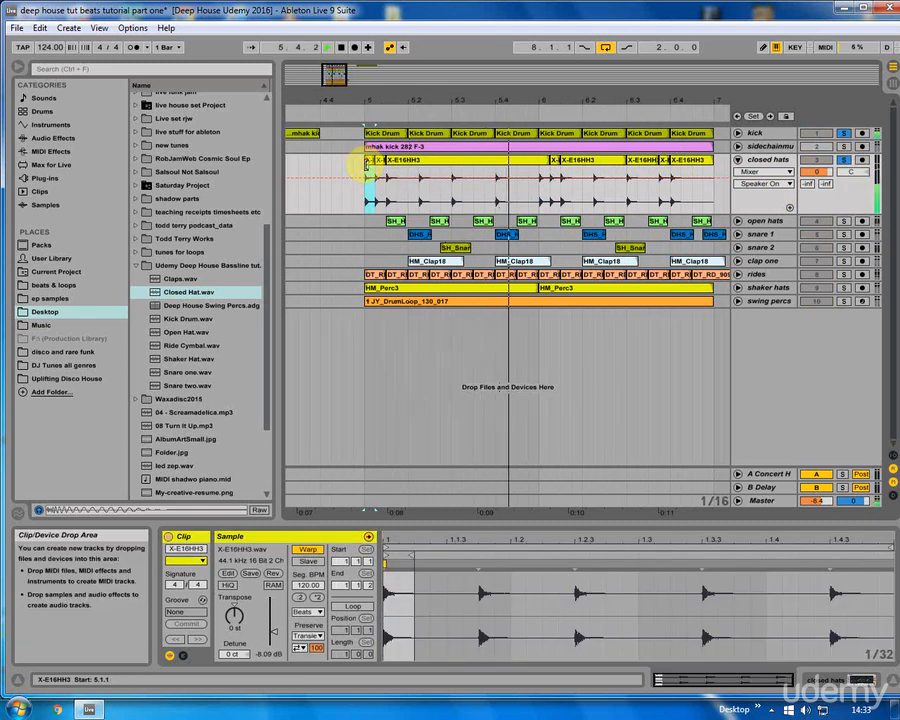
{"action": "key", "text": "space"}
Step: Lower the gain of the new Closed Hat clip at bar 8 to -3.41 dB
{"action": "left_click_drag", "start_coordinate": [448, 107], "coordinate": [401, 76]}
{"action": "left_click", "coordinate": [535, 162]}
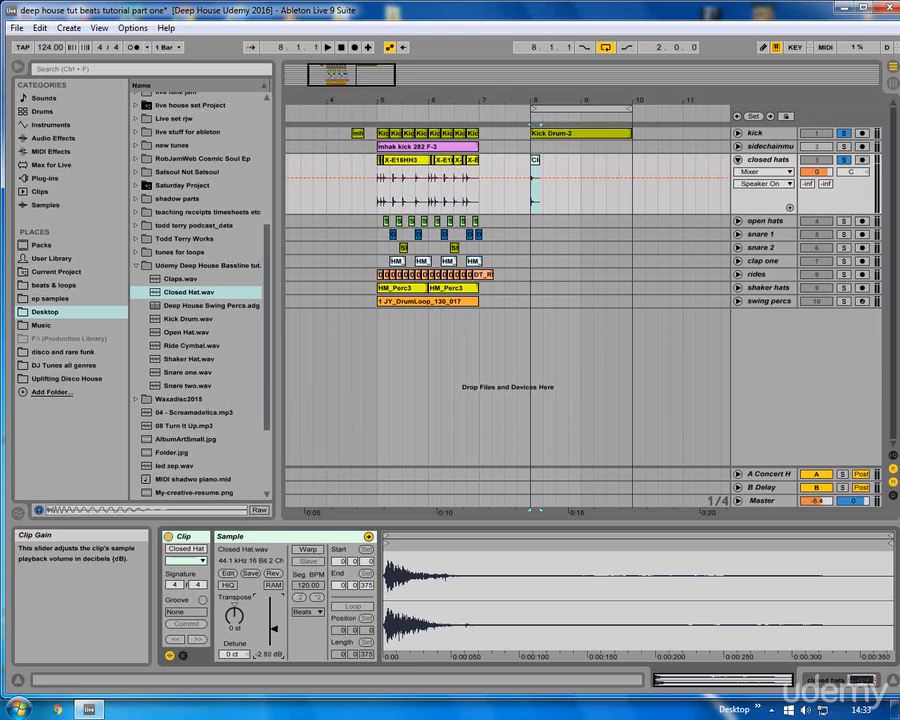
{"action": "left_click", "coordinate": [533, 172]}
{"action": "left_click_drag", "start_coordinate": [540, 96], "coordinate": [518, 143]}
{"action": "left_click_drag", "start_coordinate": [366, 70], "coordinate": [370, 200]}
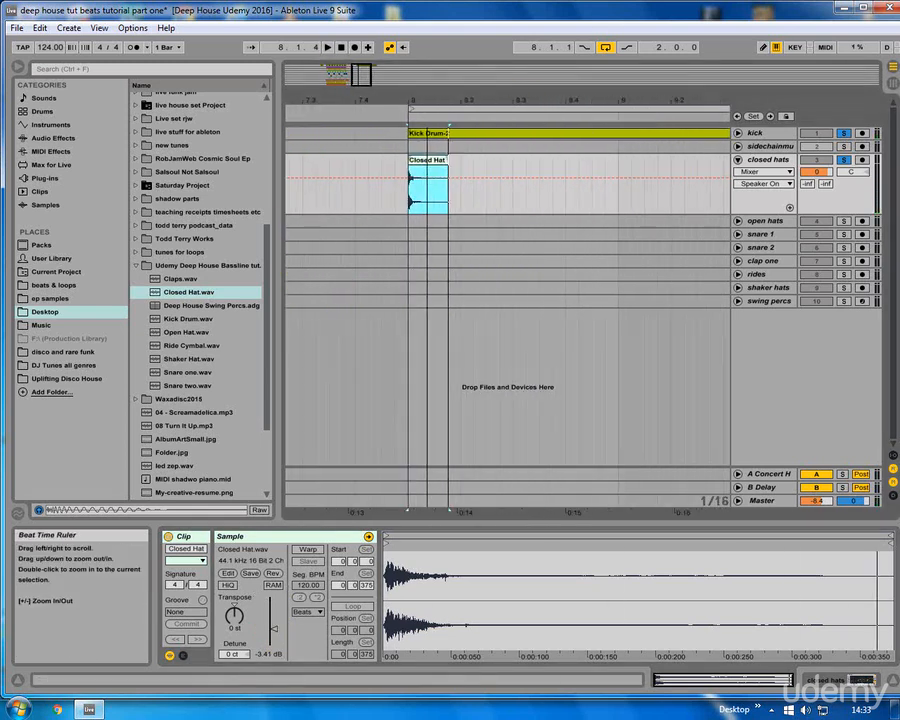
Step: Hide the browser and copy the Closed Hat clip to 8.1.2 and 8.1.3
{"action": "left_click", "coordinate": [13, 72]}
{"action": "left_click_drag", "start_coordinate": [126, 84], "coordinate": [122, 91]}
{"action": "left_click_drag", "start_coordinate": [549, 94], "coordinate": [578, 166]}
{"action": "left_click", "coordinate": [566, 167]}
{"action": "key", "text": "ctrl+v"}
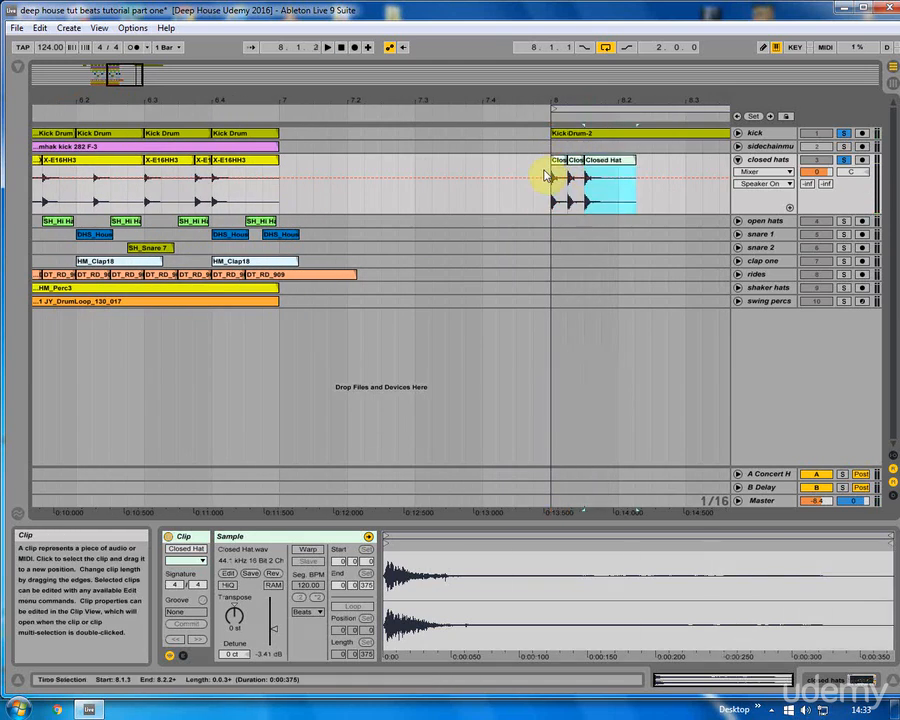
Step: Play the three closed hat hits with the kick from 8.1.1
{"action": "key", "text": "space"}
{"action": "key", "text": "space"}
{"action": "key", "text": "space"}
{"action": "left_click_drag", "start_coordinate": [572, 101], "coordinate": [434, 102]}
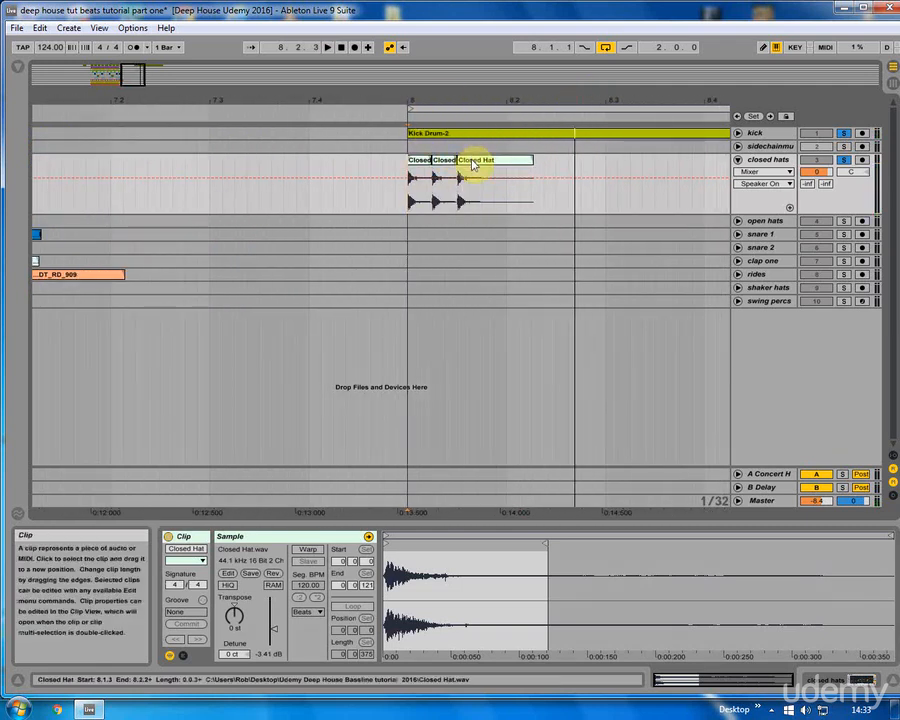
{"action": "key", "text": "space"}
Step: Copy the last Closed Hat clip to 8.2.2 and play the pattern from bar 8
{"action": "left_click_drag", "start_coordinate": [478, 163], "coordinate": [556, 168]}
{"action": "left_click", "coordinate": [410, 170]}
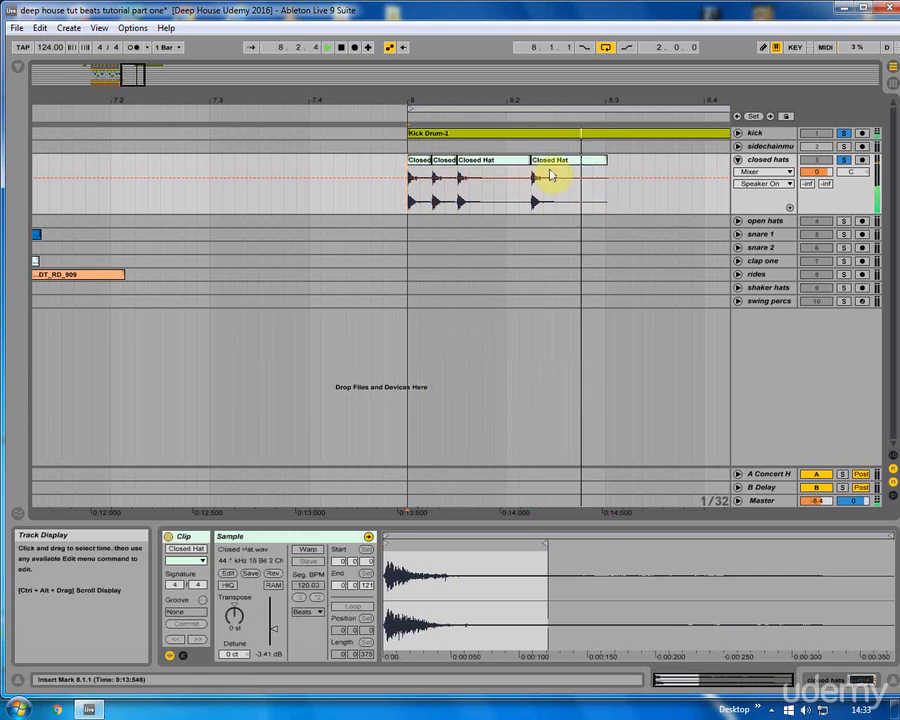
{"action": "left_click", "coordinate": [413, 177]}
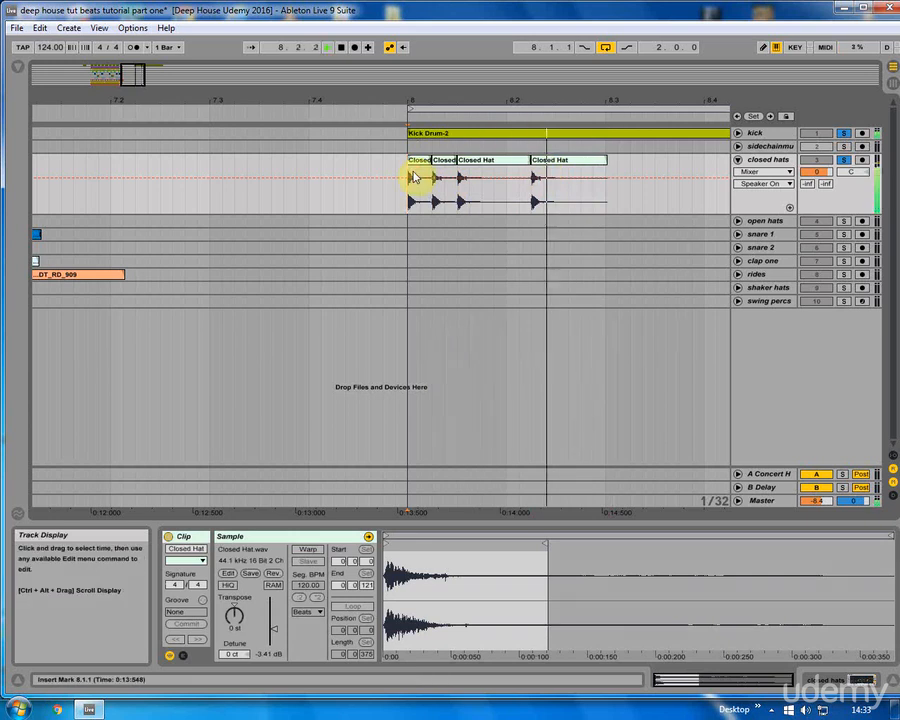
Step: Add another Closed Hat copy at 8.3.1 and check it by playing from 8.1.1
{"action": "left_click_drag", "start_coordinate": [556, 161], "coordinate": [632, 167]}
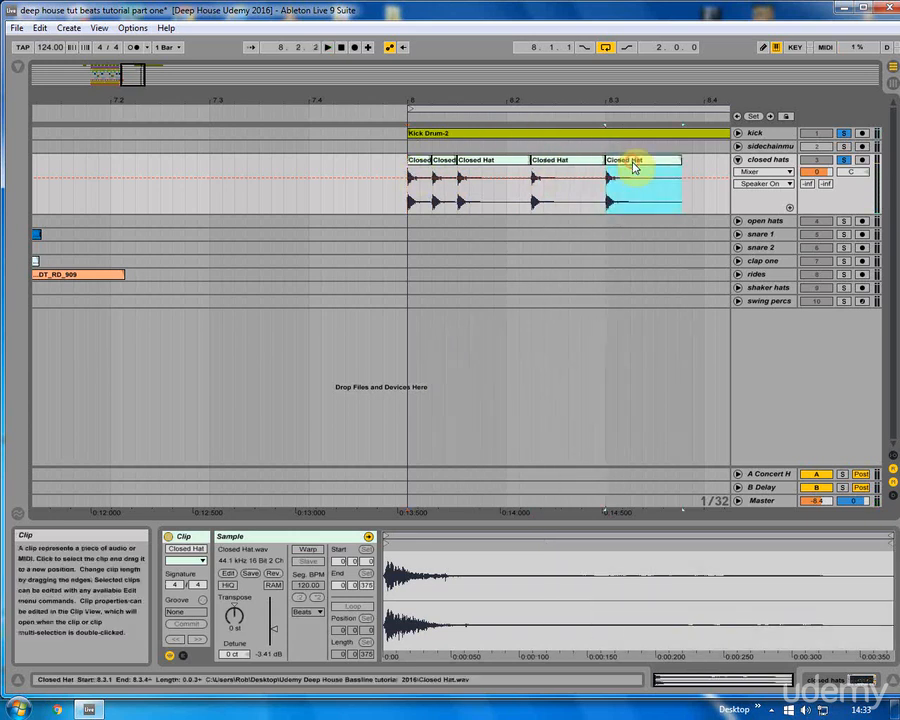
{"action": "left_click", "coordinate": [406, 171]}
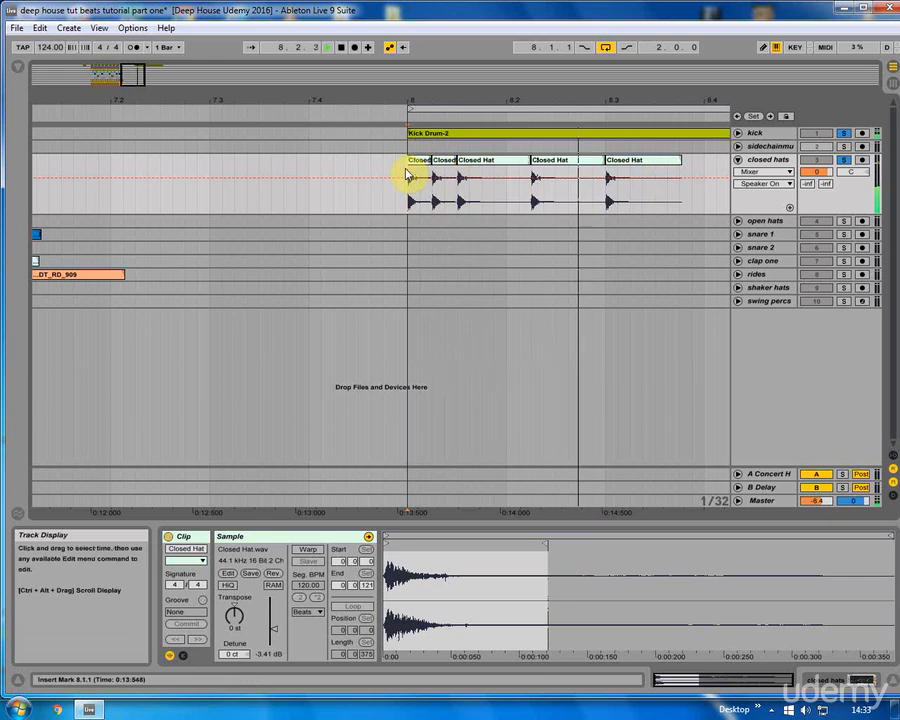
{"action": "key", "text": "space"}
Step: Copy the Closed Hat clip from 8.3.1 to 8.4.1 and audition the full first bar
{"action": "left_click_drag", "start_coordinate": [621, 100], "coordinate": [451, 100]}
{"action": "left_click_drag", "start_coordinate": [447, 160], "coordinate": [541, 165]}
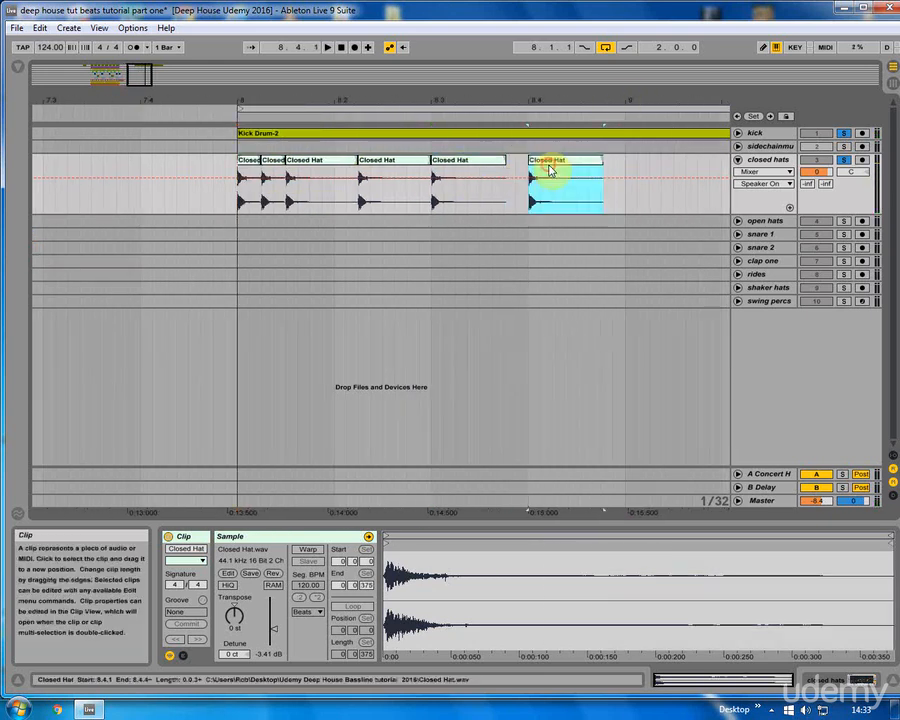
{"action": "left_click", "coordinate": [242, 164]}
{"action": "key", "text": "space"}
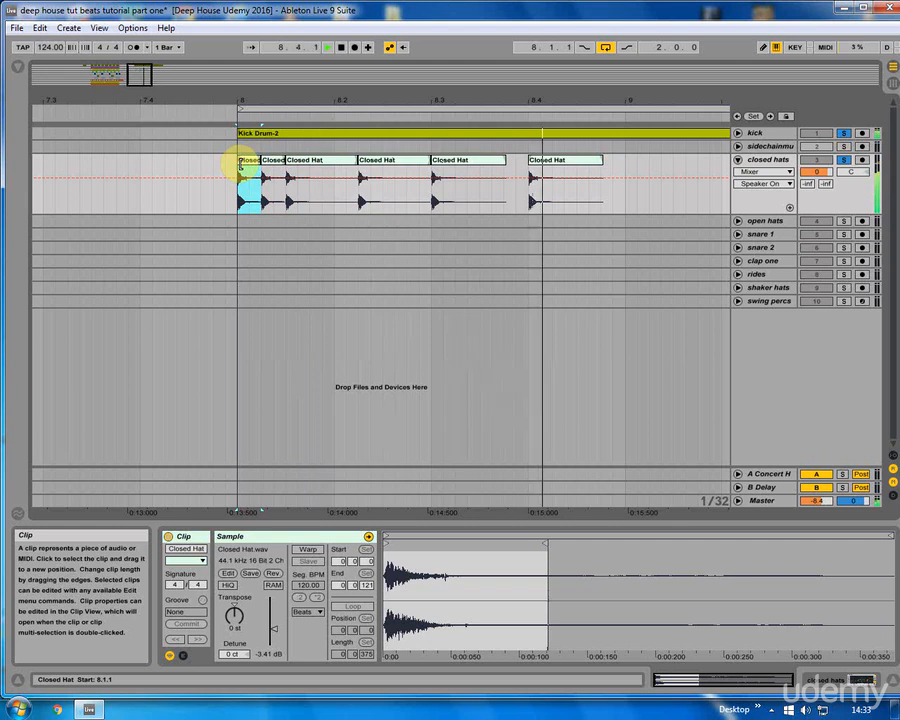
Step: Listen to the second bar of the original closed hat pattern, starting from bar 6
{"action": "left_click_drag", "start_coordinate": [267, 110], "coordinate": [300, 101]}
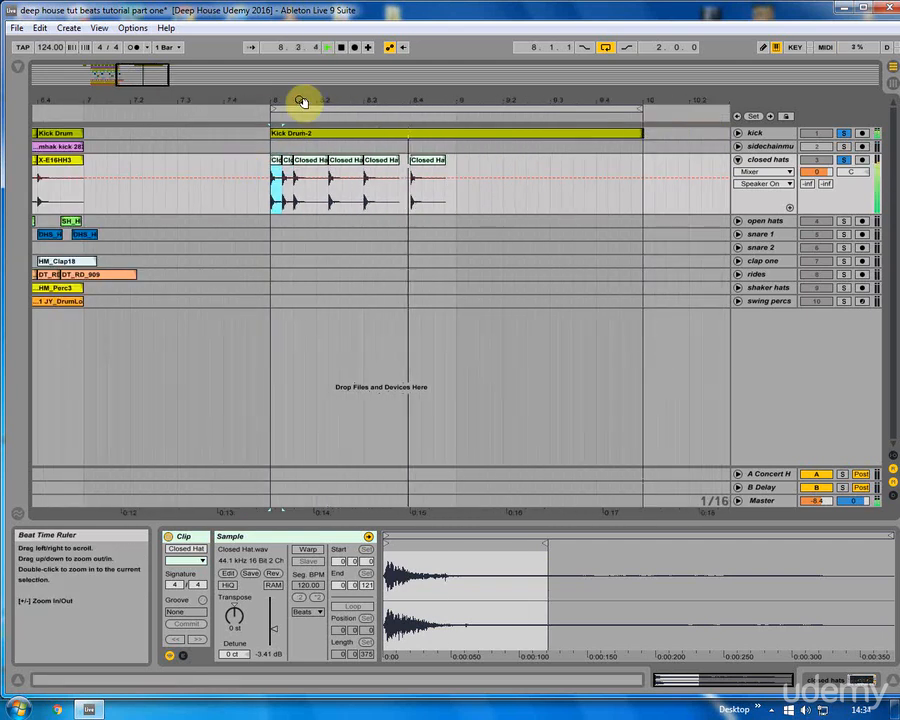
{"action": "left_click_drag", "start_coordinate": [241, 97], "coordinate": [95, 96]}
{"action": "left_click", "coordinate": [336, 173]}
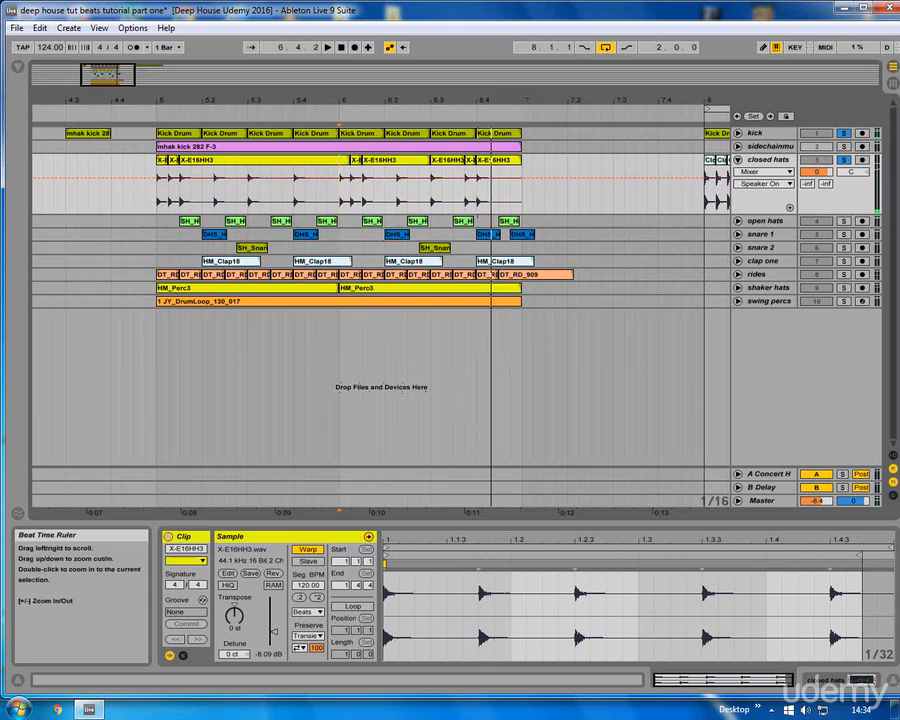
Step: Duplicate the full bar of Closed Hat clips from bar 8 to bar 9 on the closed hats track
{"action": "left_click_drag", "start_coordinate": [516, 99], "coordinate": [254, 132]}
{"action": "left_click_drag", "start_coordinate": [418, 97], "coordinate": [287, 94]}
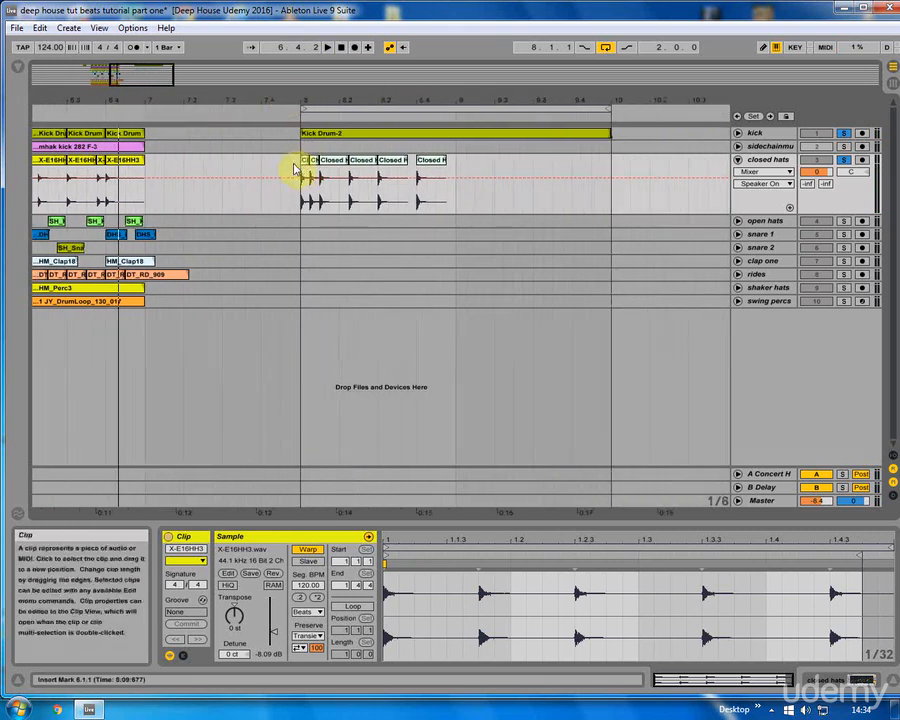
{"action": "left_click_drag", "start_coordinate": [304, 172], "coordinate": [452, 180]}
{"action": "left_click", "coordinate": [305, 160]}
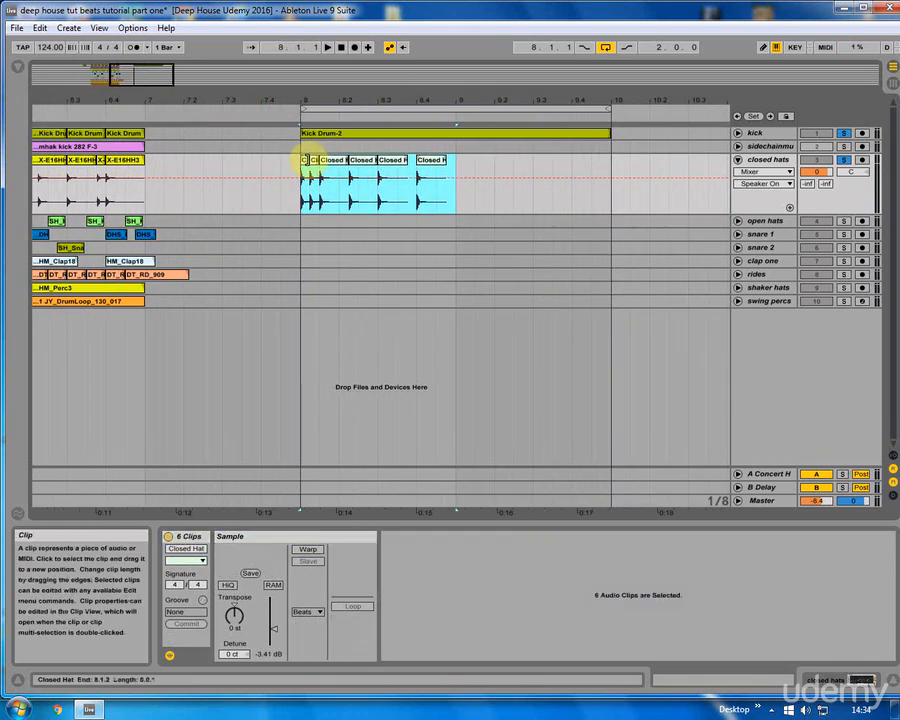
{"action": "left_click_drag", "start_coordinate": [308, 166], "coordinate": [480, 172]}
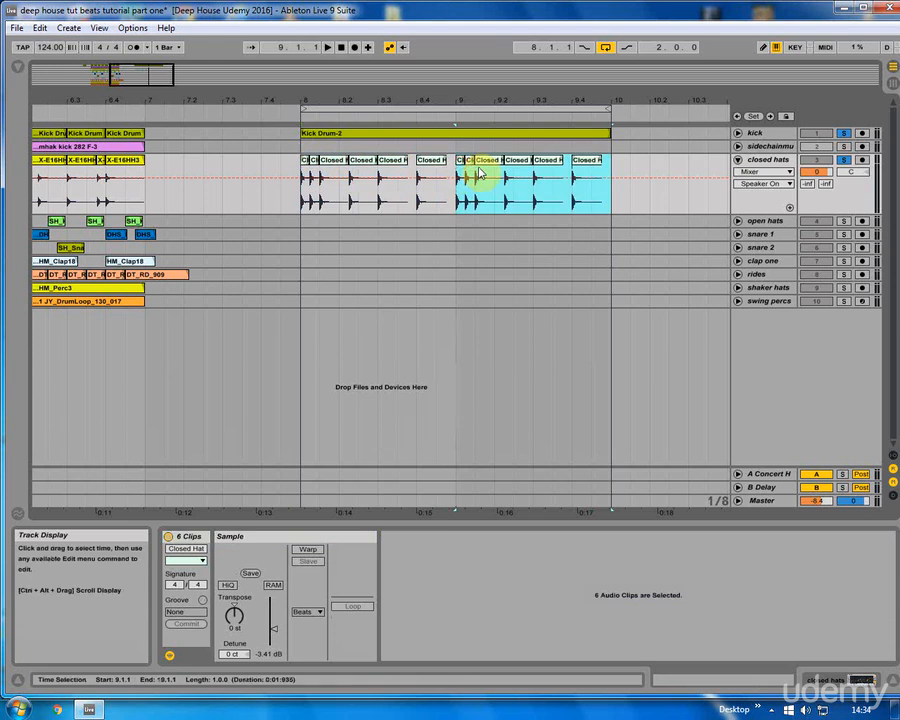
{"action": "left_click", "coordinate": [458, 172]}
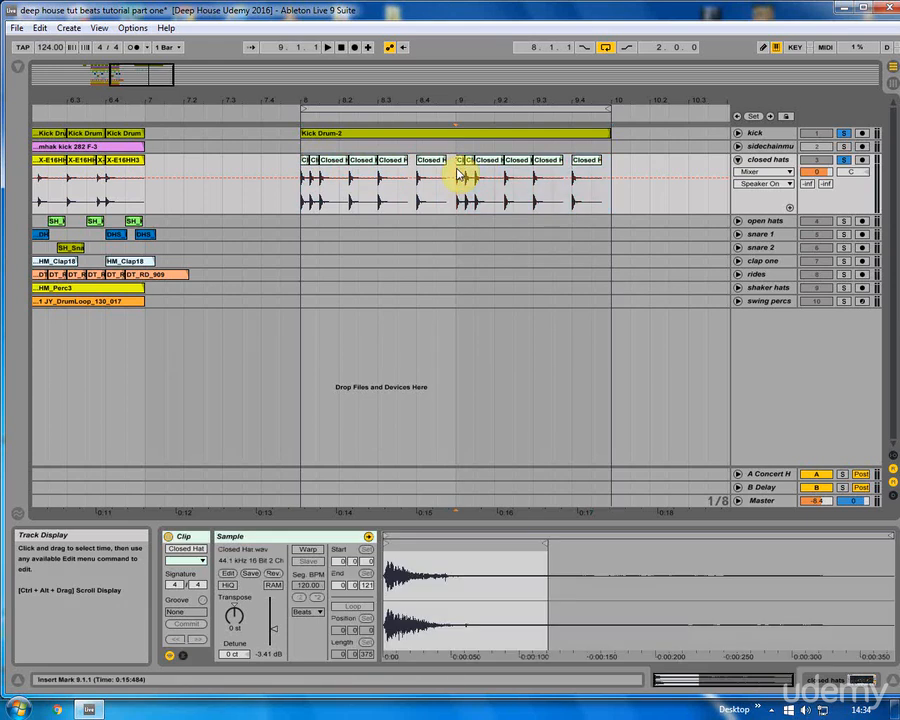
Step: Copy the Closed Hat clip at 9.3.1 to 9.3.3 on the closed hats track
{"action": "left_click_drag", "start_coordinate": [578, 97], "coordinate": [540, 160]}
{"action": "left_click", "coordinate": [540, 160]}
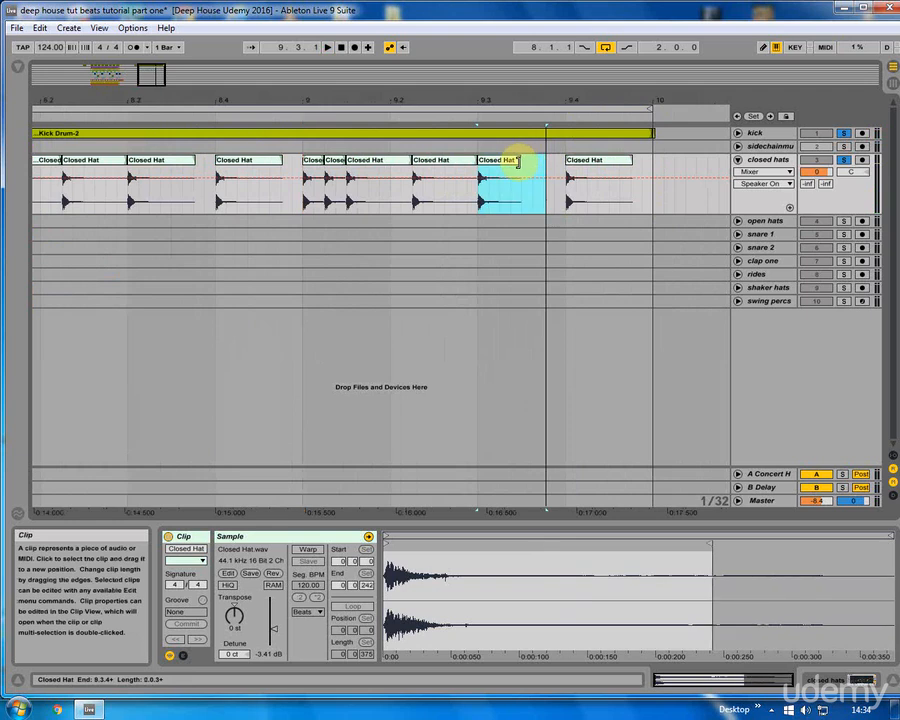
{"action": "left_click_drag", "start_coordinate": [500, 165], "coordinate": [538, 168]}
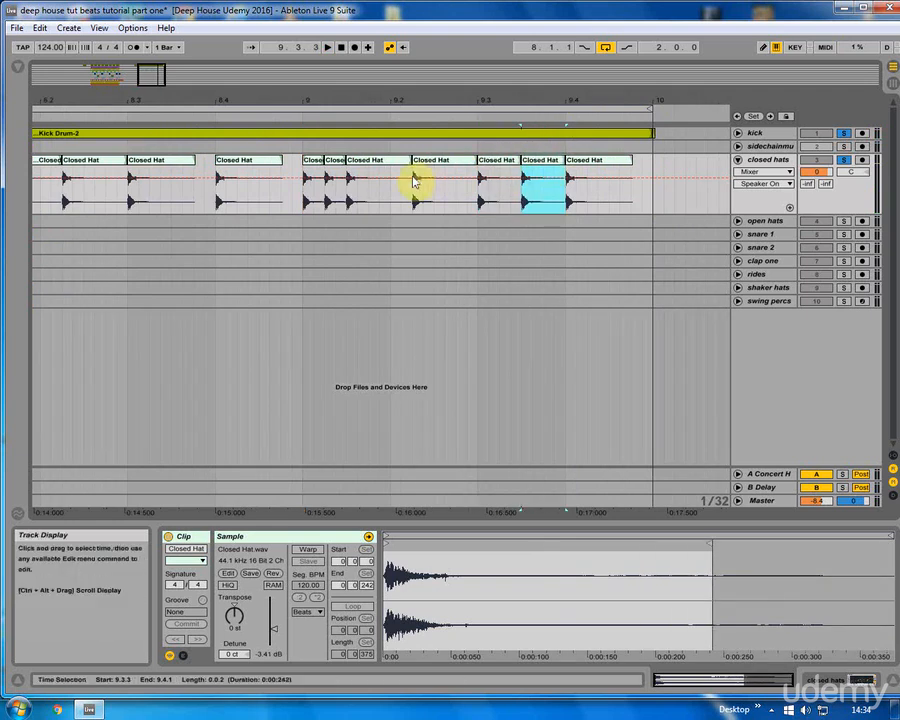
{"action": "left_click", "coordinate": [412, 180]}
Step: Shorten the Closed Hat clip at 9.3.3 to a sixteenth, move it to 9.3.4 and play the pattern from bar 8
{"action": "left_click", "coordinate": [546, 160]}
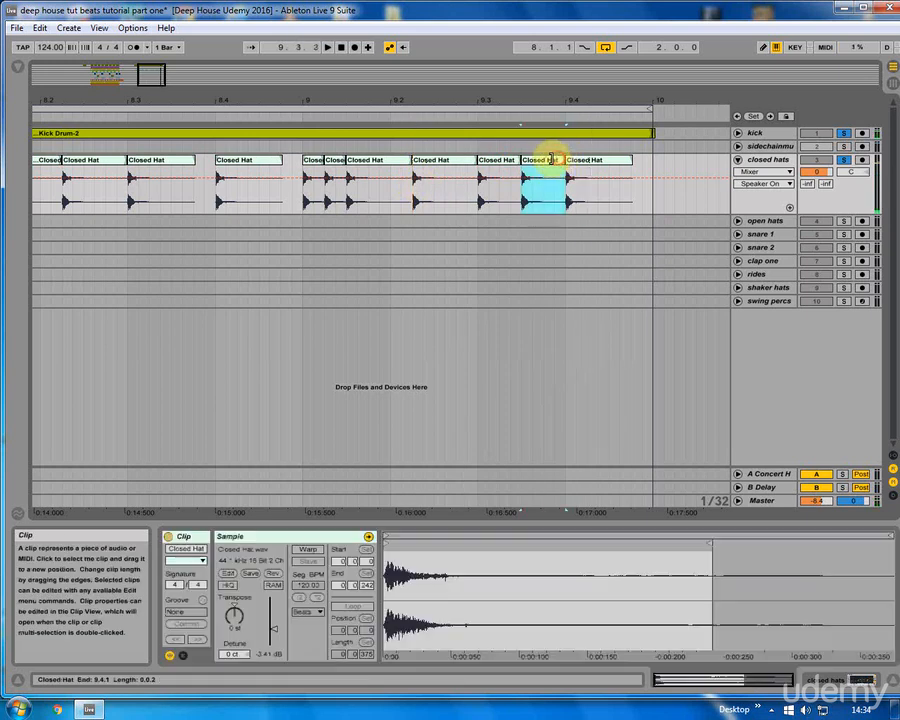
{"action": "left_click", "coordinate": [534, 177]}
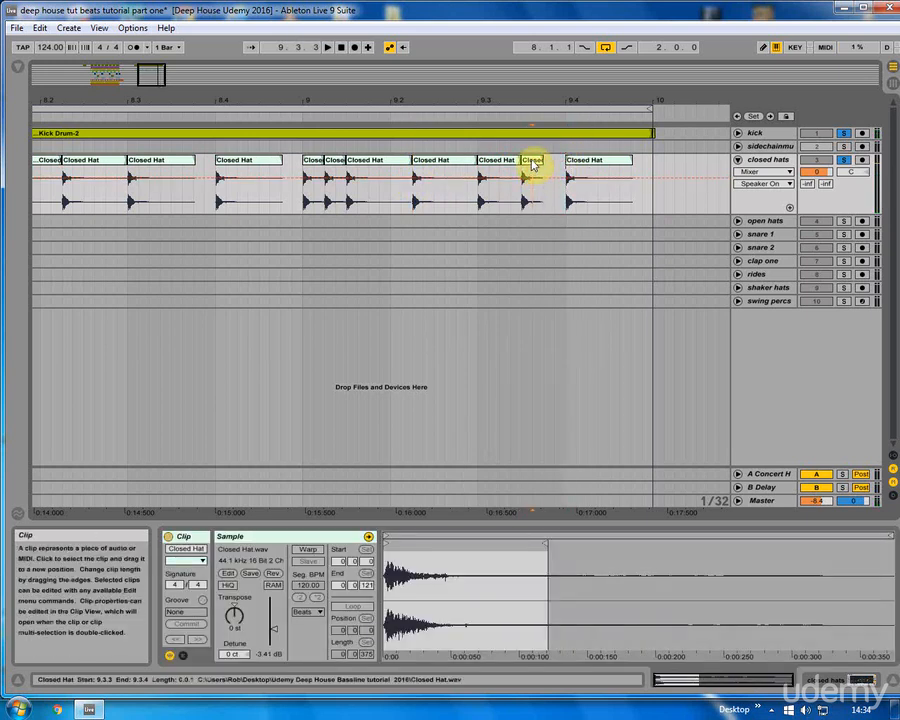
{"action": "left_click_drag", "start_coordinate": [540, 163], "coordinate": [558, 163]}
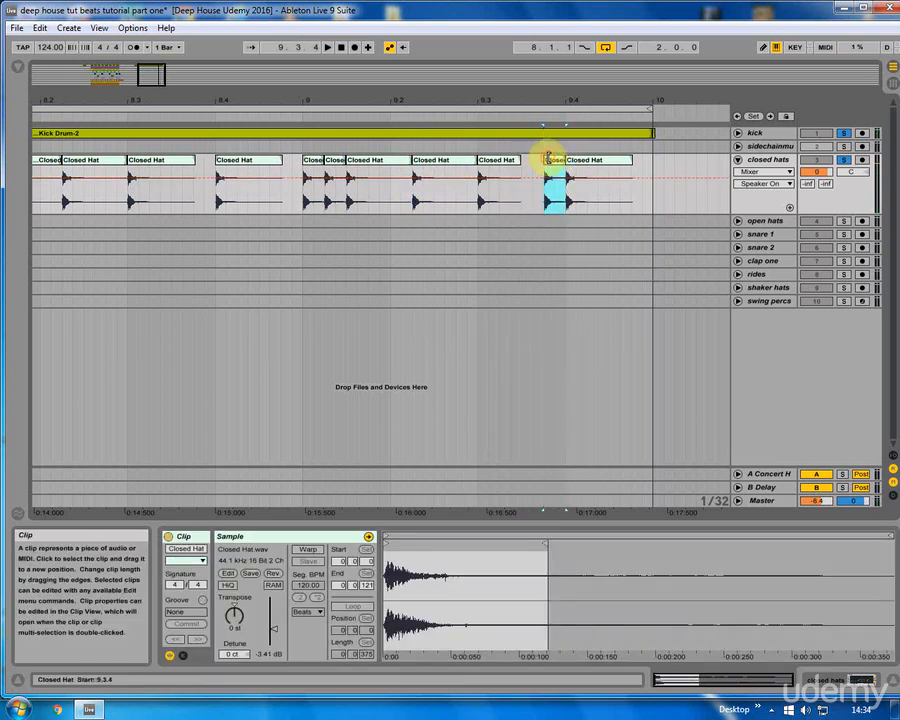
{"action": "left_click_drag", "start_coordinate": [476, 101], "coordinate": [556, 100]}
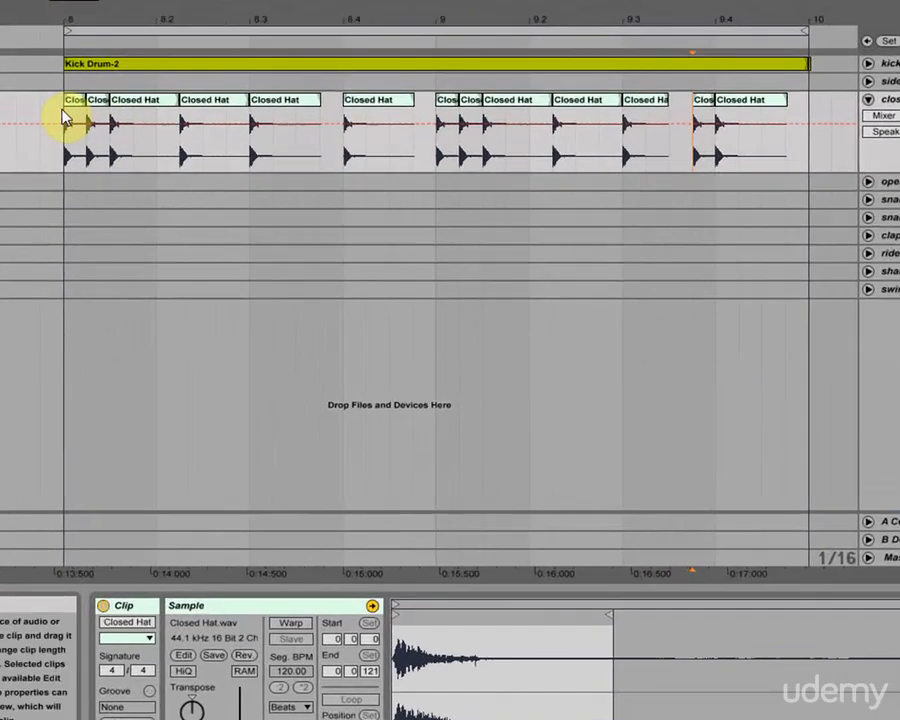
{"action": "key", "text": "space"}
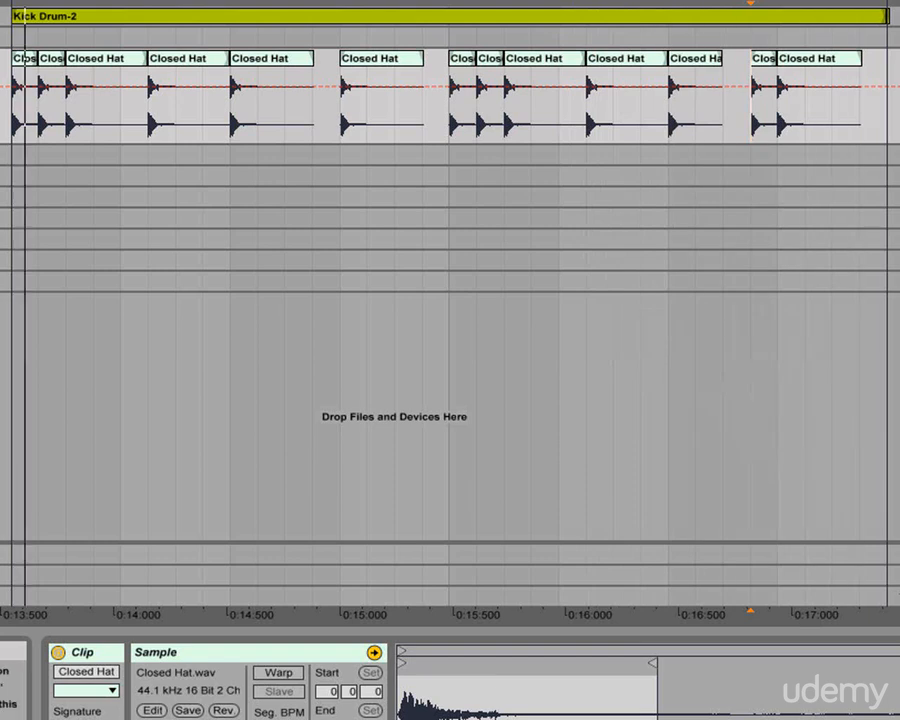
Step: Consolidate all Closed Hat clips from bar 8 to bar 10 into one two-bar clip
{"action": "left_click_drag", "start_coordinate": [640, 20], "coordinate": [640, 2]}
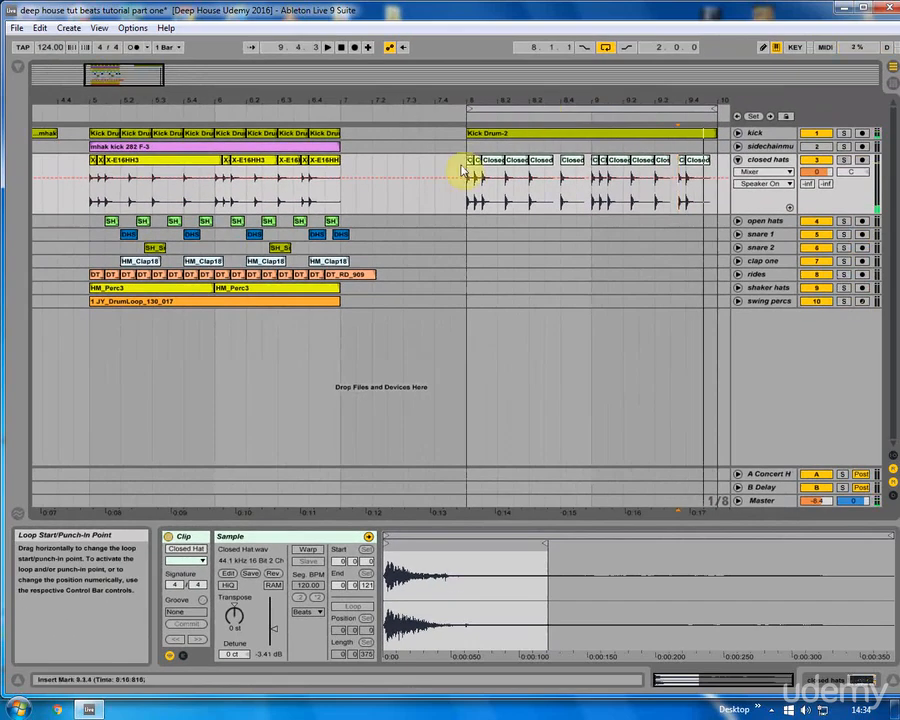
{"action": "left_click_drag", "start_coordinate": [474, 172], "coordinate": [717, 180]}
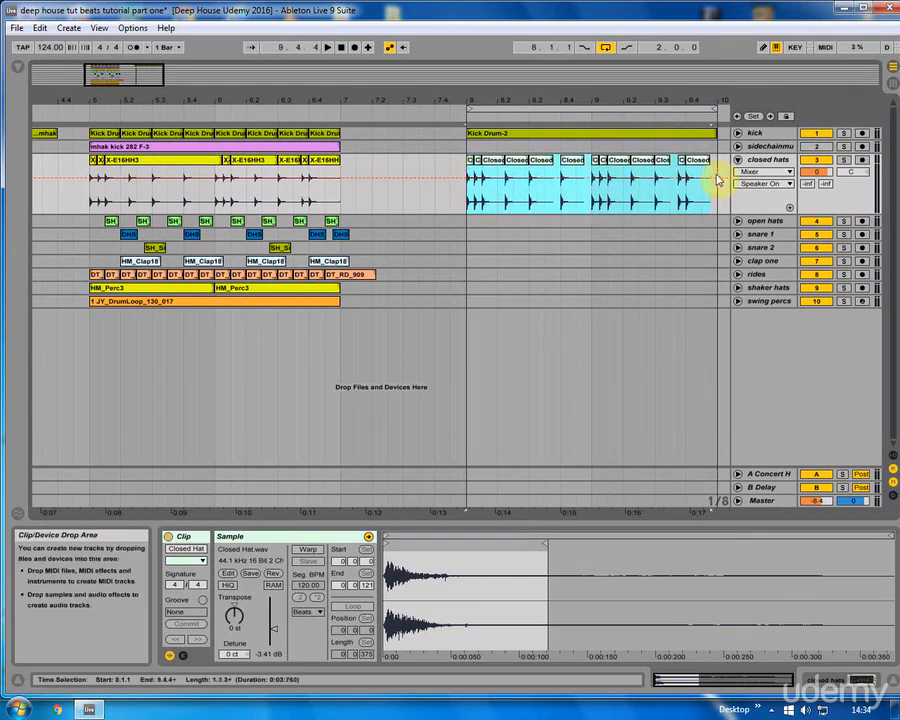
{"action": "right_click", "coordinate": [700, 165]}
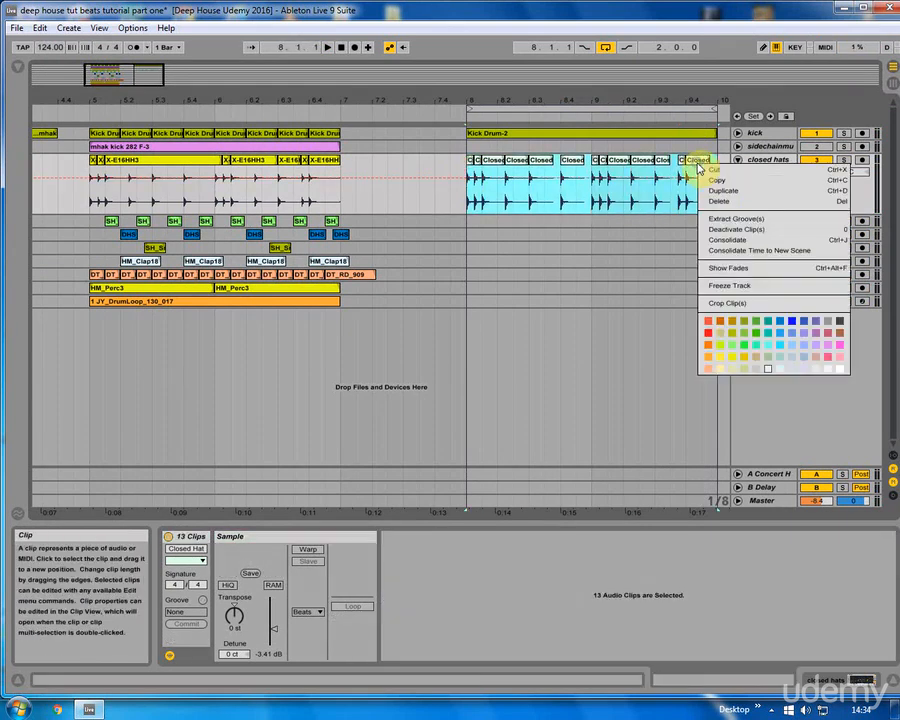
{"action": "left_click", "coordinate": [726, 238]}
{"action": "right_click", "coordinate": [538, 163]}
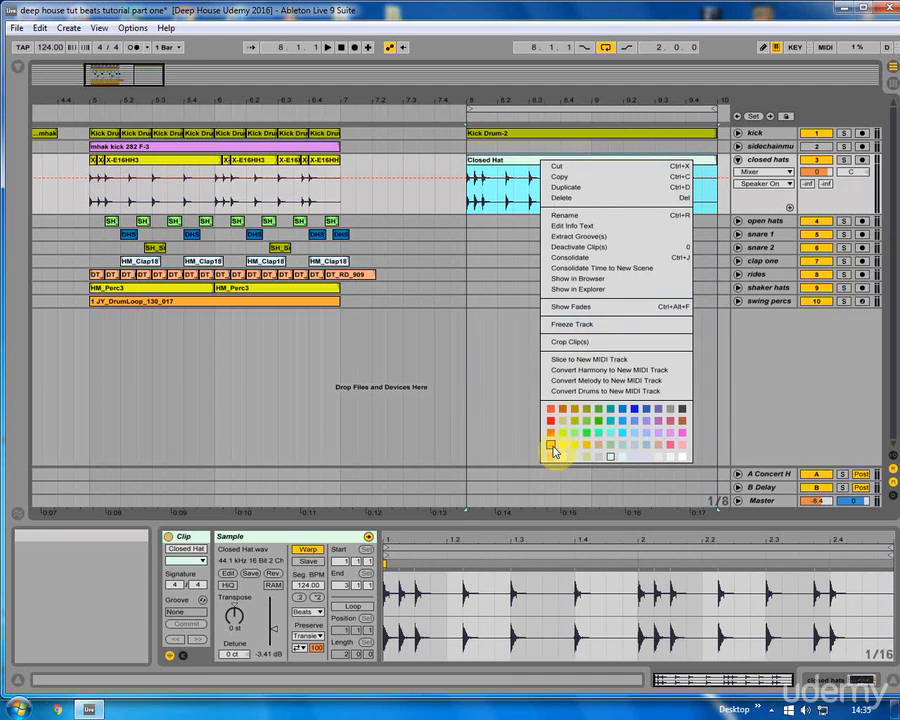
{"action": "left_click", "coordinate": [458, 101]}
{"action": "left_click_drag", "start_coordinate": [458, 96], "coordinate": [297, 94]}
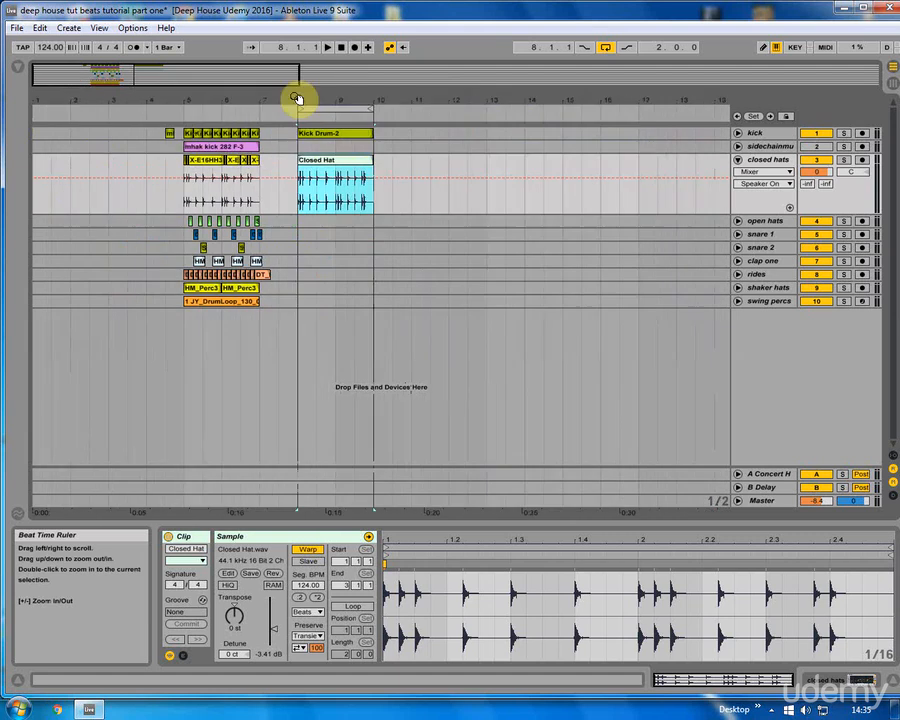
{"action": "left_click", "coordinate": [297, 160]}
{"action": "left_click", "coordinate": [295, 163]}
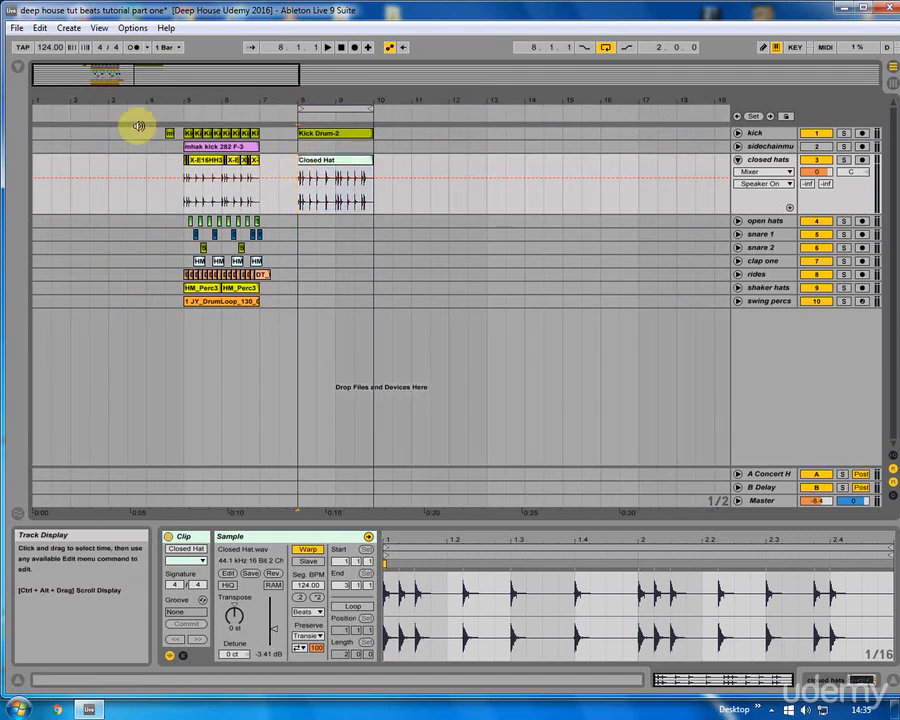
Step: Place the Open Hat.wav sample on the open hats track at 8.1.3 and play the beat from bar 8
{"action": "left_click", "coordinate": [20, 69]}
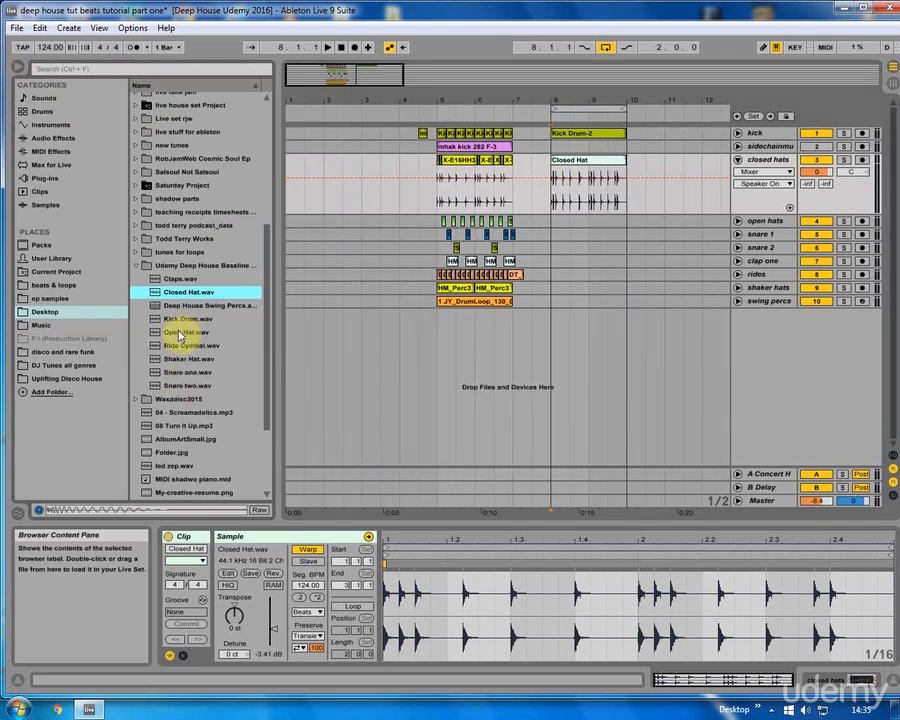
{"action": "left_click", "coordinate": [183, 333]}
{"action": "left_click", "coordinate": [572, 237]}
{"action": "left_click_drag", "start_coordinate": [557, 226], "coordinate": [556, 222]}
{"action": "left_click_drag", "start_coordinate": [557, 101], "coordinate": [464, 170]}
{"action": "left_click_drag", "start_coordinate": [434, 94], "coordinate": [498, 228]}
{"action": "left_click", "coordinate": [437, 226]}
{"action": "key", "text": "space"}
{"action": "left_click", "coordinate": [475, 222]}
{"action": "left_click", "coordinate": [429, 225]}
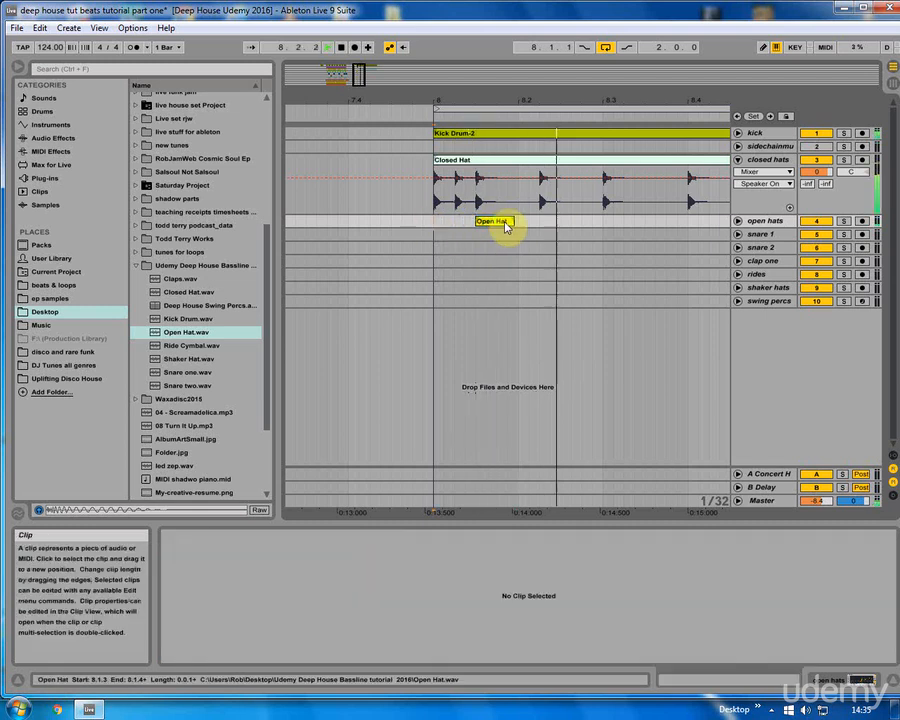
Step: Copy the Open Hat clip from 8.1.3 to 8.2.3 on the open hats track
{"action": "left_click", "coordinate": [494, 226]}
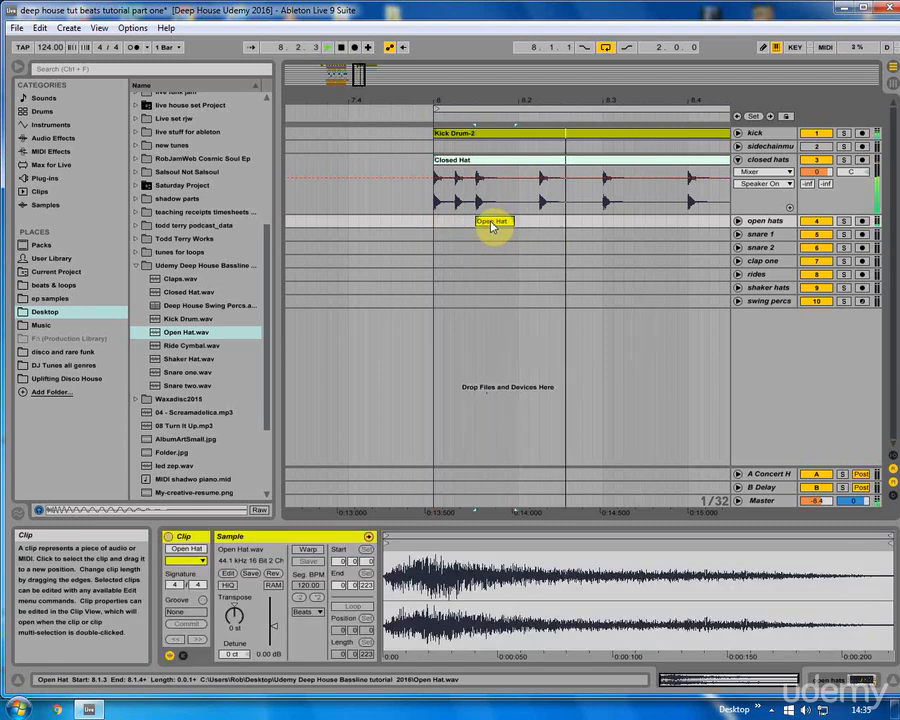
{"action": "left_click_drag", "start_coordinate": [491, 226], "coordinate": [577, 225]}
{"action": "left_click", "coordinate": [440, 222]}
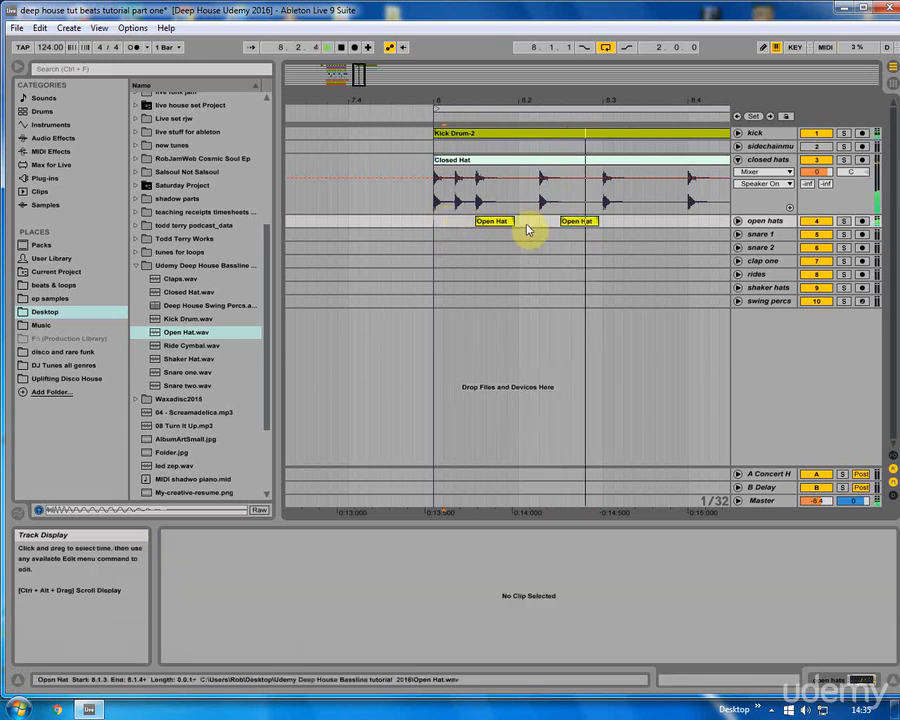
Step: Consolidate the open hats track from 8.1.1 to 8.3.1 into one two-beat Open Hat clip
{"action": "left_click_drag", "start_coordinate": [516, 92], "coordinate": [440, 227]}
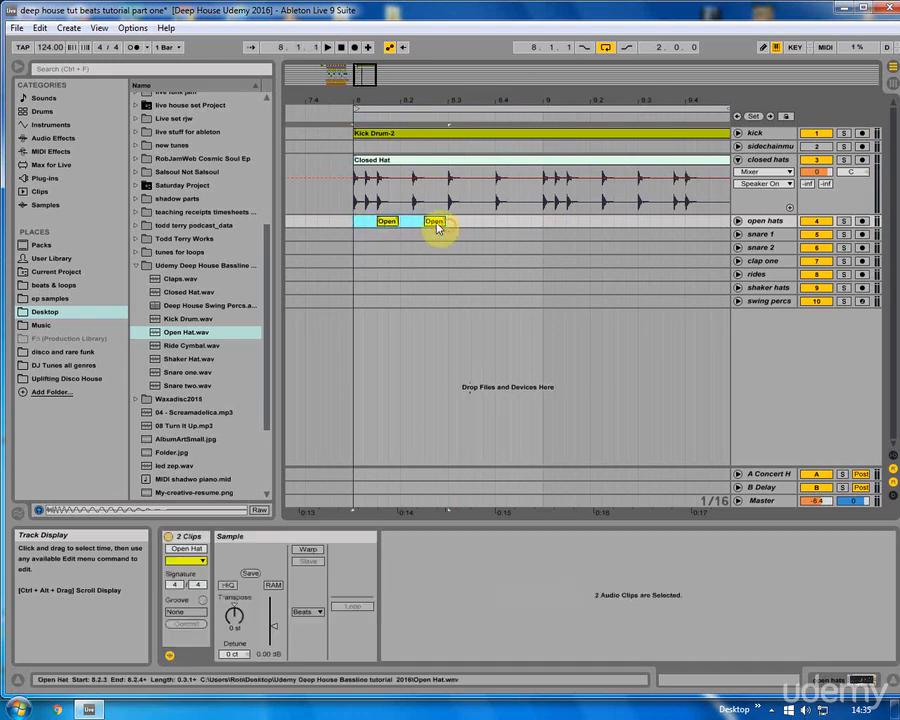
{"action": "right_click", "coordinate": [440, 226]}
{"action": "left_click", "coordinate": [467, 289]}
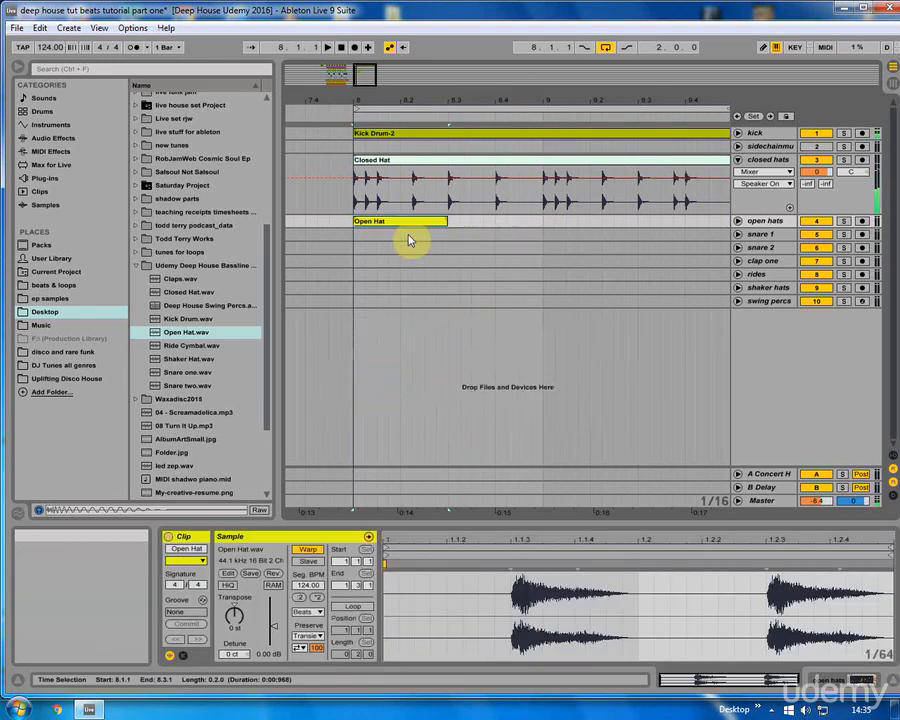
Step: Unfold the open hats track, repeat the two-beat Open Hat clip up to bar 10, and play the result
{"action": "left_click", "coordinate": [738, 222]}
{"action": "left_click_drag", "start_coordinate": [411, 96], "coordinate": [345, 66]}
{"action": "left_click_drag", "start_coordinate": [326, 221], "coordinate": [452, 223]}
{"action": "left_click_drag", "start_coordinate": [452, 222], "coordinate": [508, 226]}
{"action": "left_click", "coordinate": [310, 237]}
{"action": "key", "text": "space"}
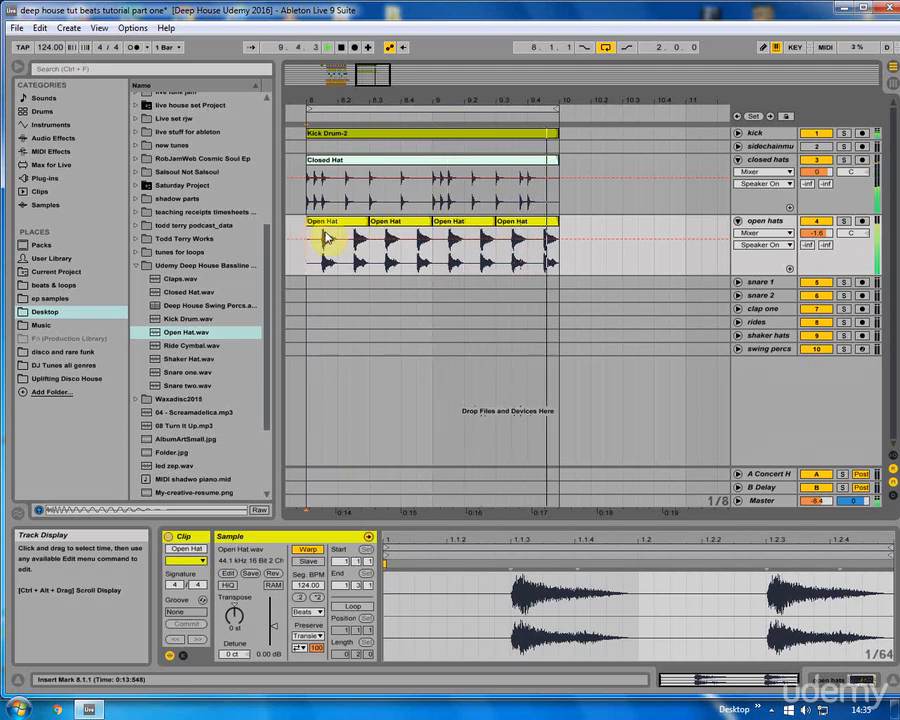
Step: Solo the open hats track to listen to it from bar 8, then hear it together with the other tracks
{"action": "left_click", "coordinate": [843, 221]}
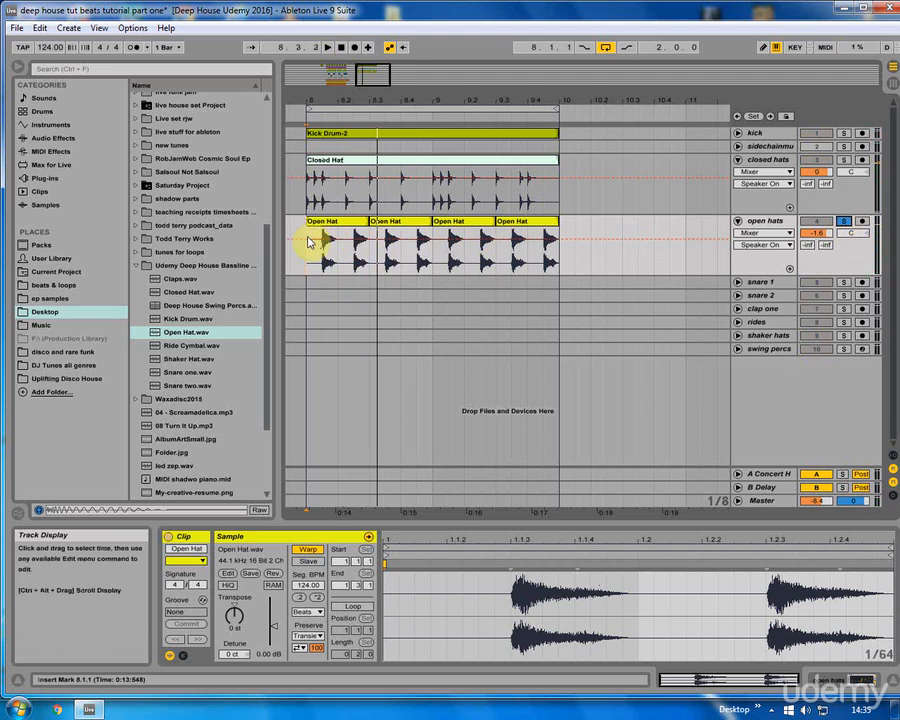
{"action": "key", "text": "space"}
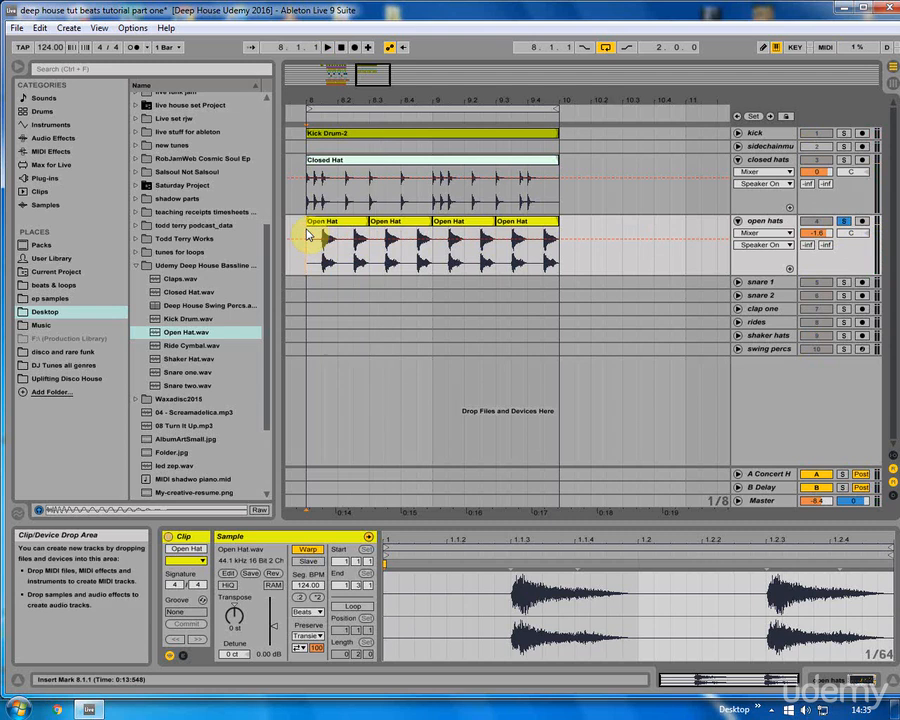
{"action": "key", "text": "space"}
{"action": "left_click", "coordinate": [845, 222]}
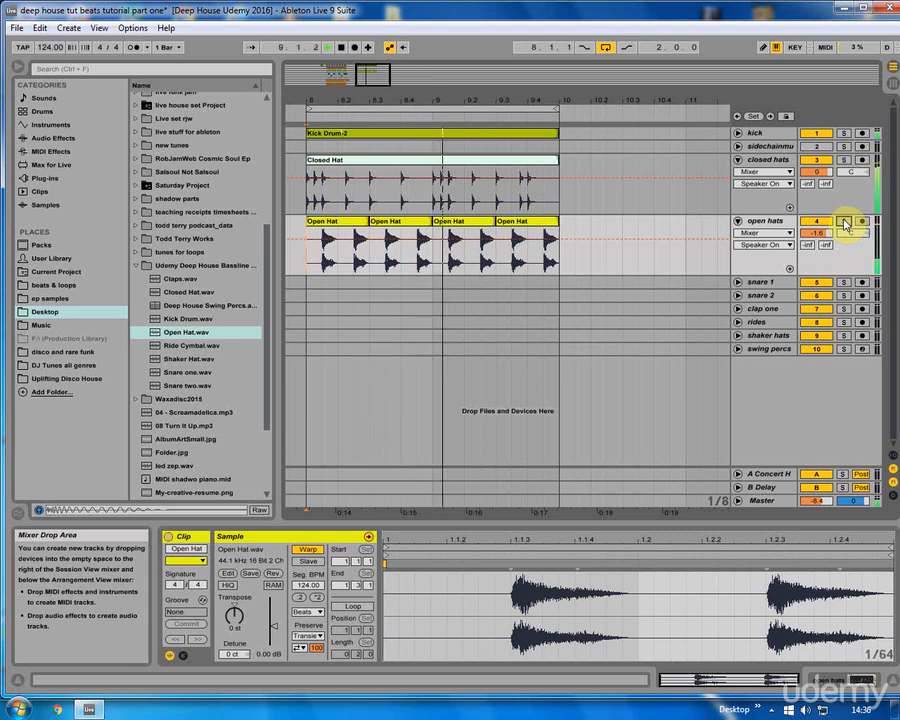
Step: Fold the open hats track, show its EQ Eight device, and locate EQ Eight among the audio effects
{"action": "left_click", "coordinate": [738, 222]}
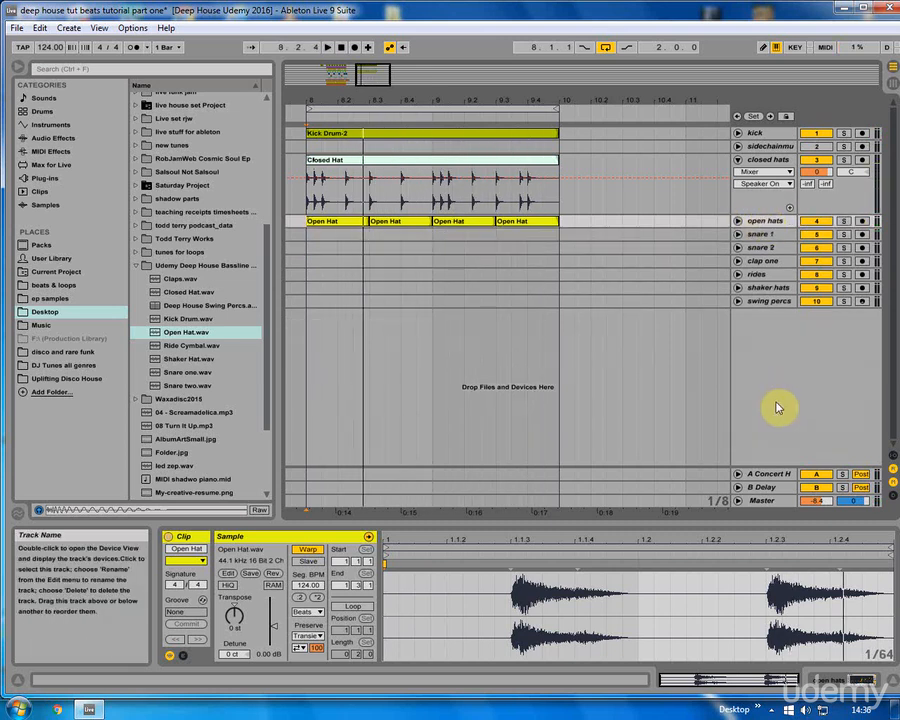
{"action": "left_click", "coordinate": [858, 685]}
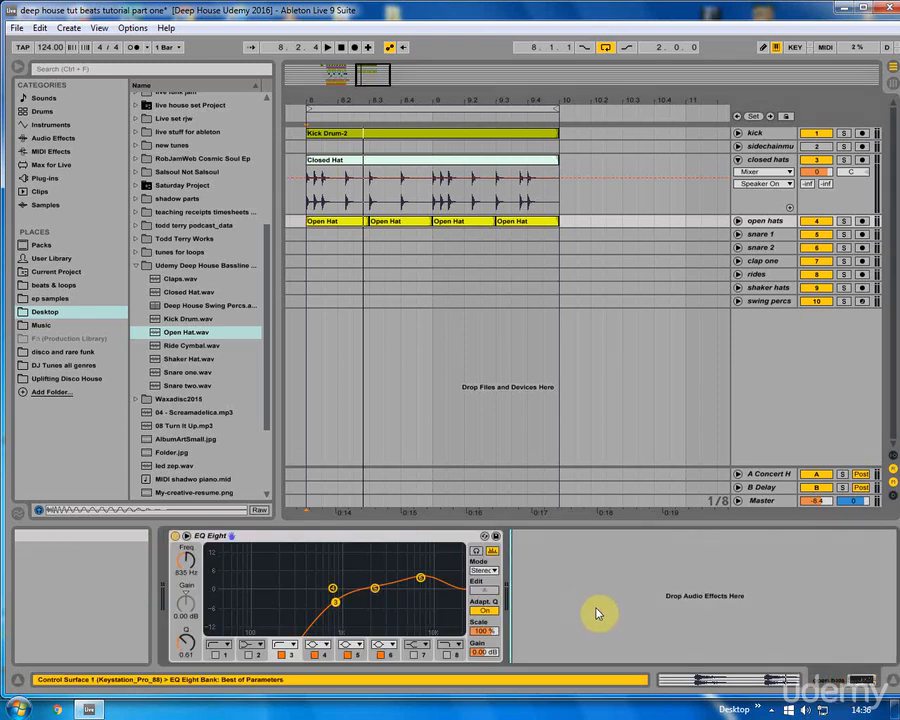
{"action": "left_click", "coordinate": [52, 138]}
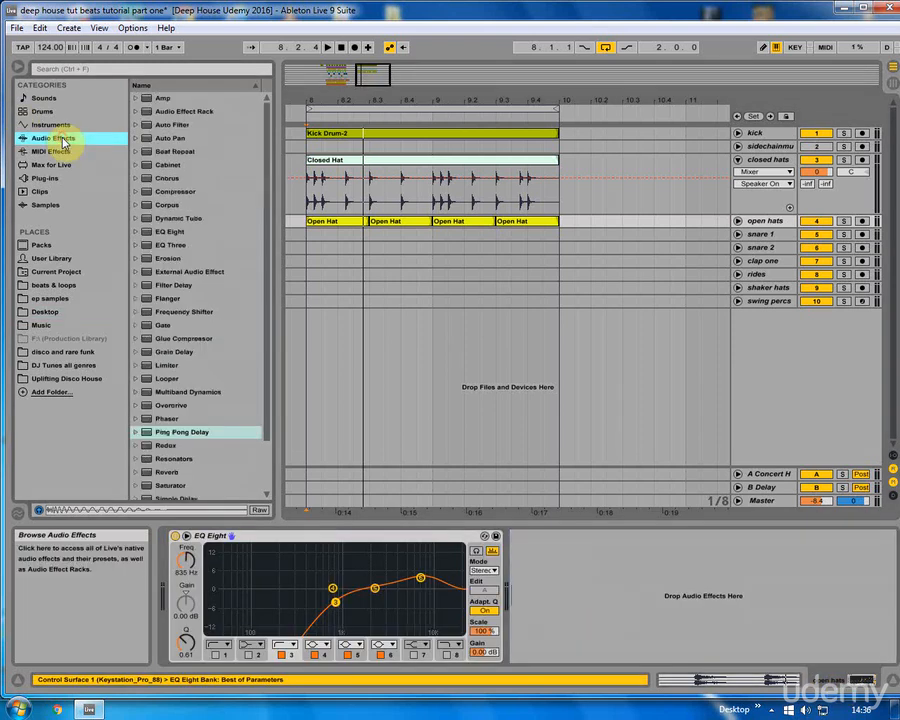
{"action": "left_click", "coordinate": [170, 233]}
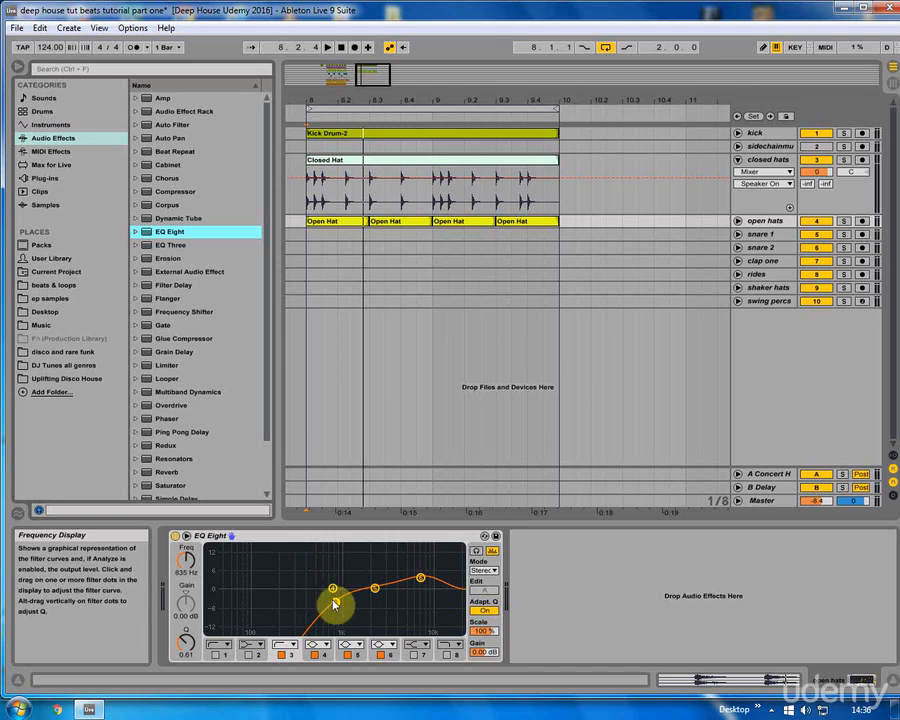
Step: Set EQ Eight's band 3 low cut to 569 Hz, band 6 to 7.91 kHz at 4.09 dB, and band 5 to 2.45 kHz at 0.02 dB
{"action": "left_click", "coordinate": [283, 645]}
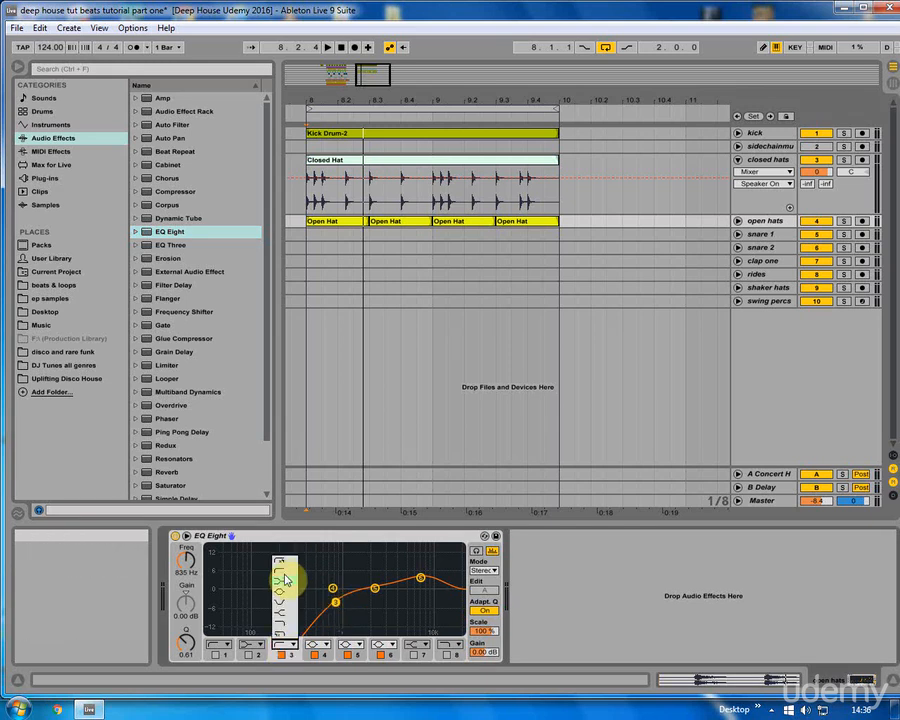
{"action": "left_click", "coordinate": [285, 575]}
{"action": "mouse_move", "coordinate": [338, 605]}
{"action": "left_mouse_down"}
{"action": "mouse_move", "coordinate": [333, 596]}
{"action": "mouse_move", "coordinate": [217, 593]}
{"action": "mouse_move", "coordinate": [323, 606]}
{"action": "left_mouse_up"}
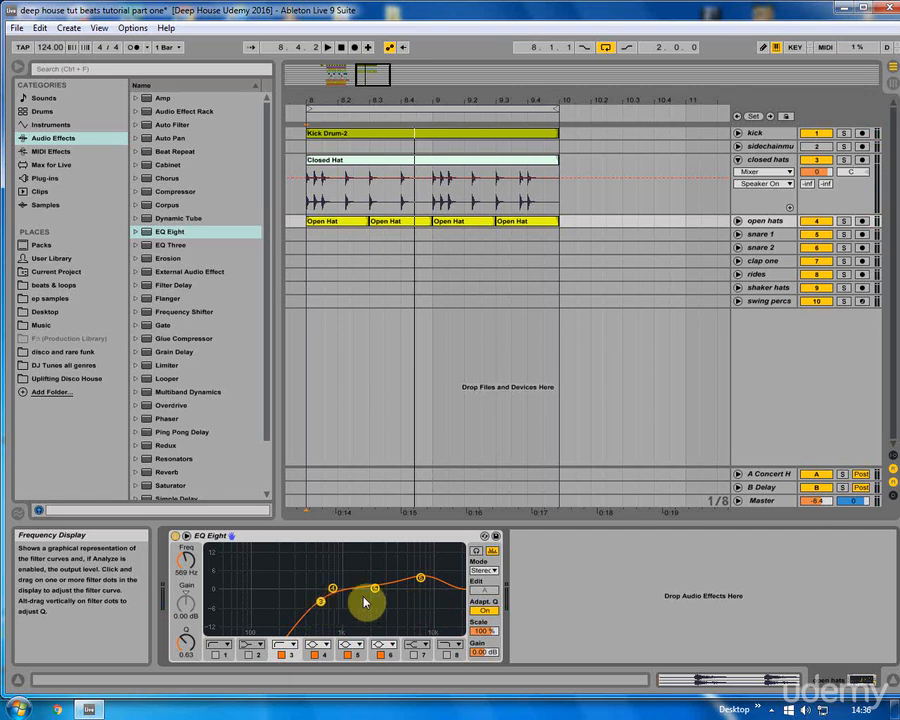
{"action": "left_click", "coordinate": [421, 578]}
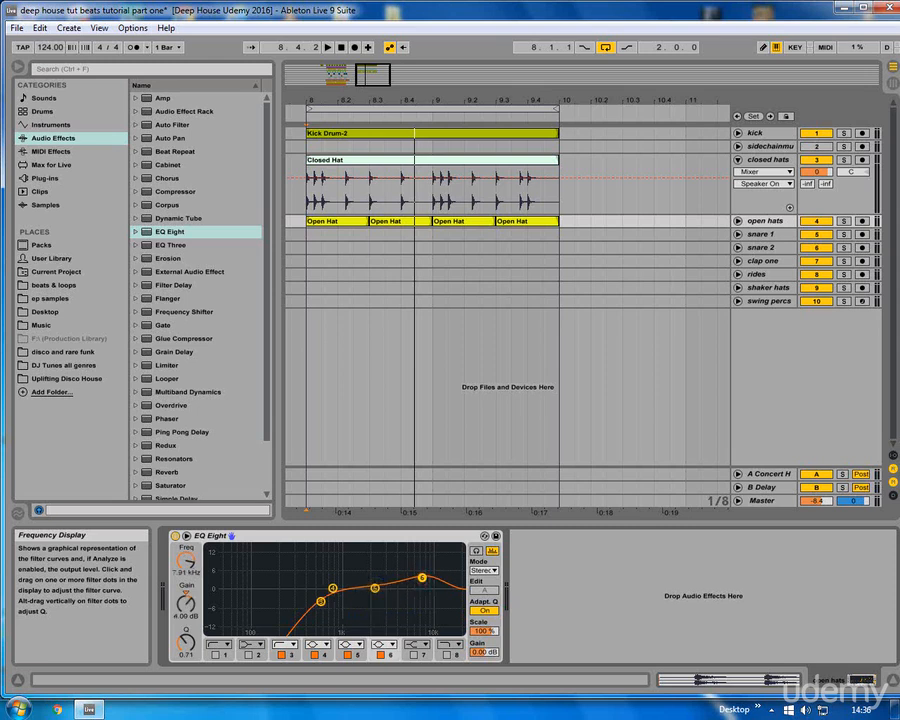
{"action": "left_click", "coordinate": [376, 589]}
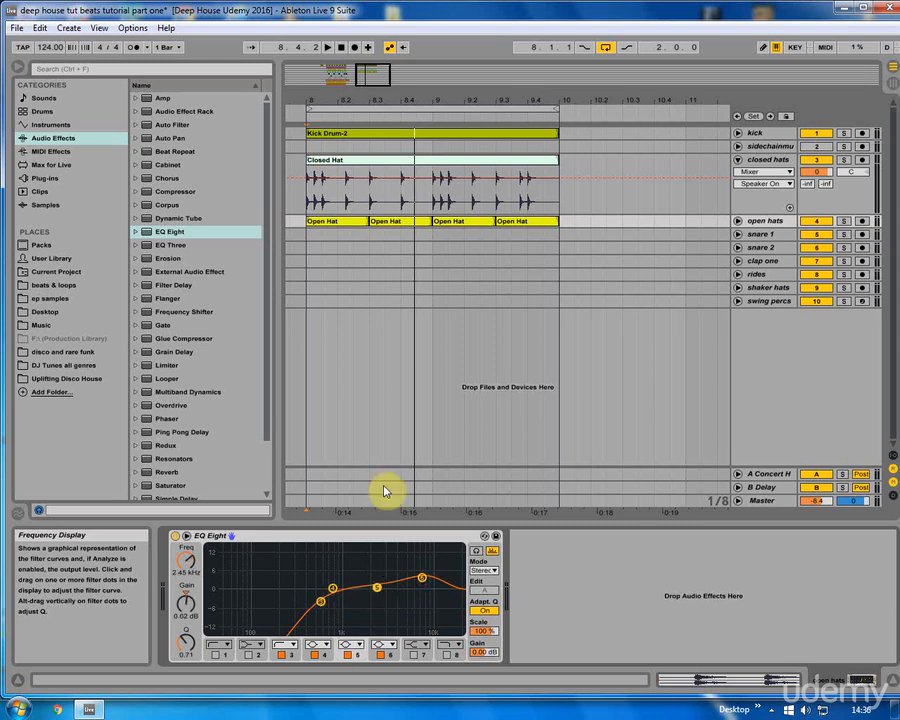
Step: Play the beat from bar 8 with the EQ'd open hats and fold the closed hats track
{"action": "key", "text": "space"}
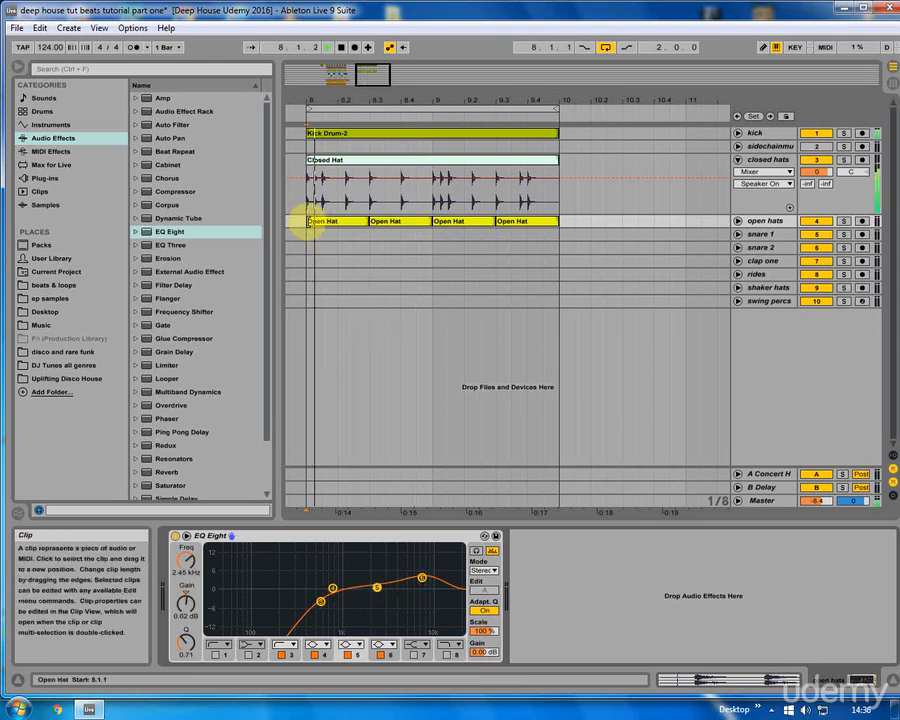
{"action": "left_click", "coordinate": [737, 160]}
{"action": "left_click_drag", "start_coordinate": [464, 100], "coordinate": [536, 116]}
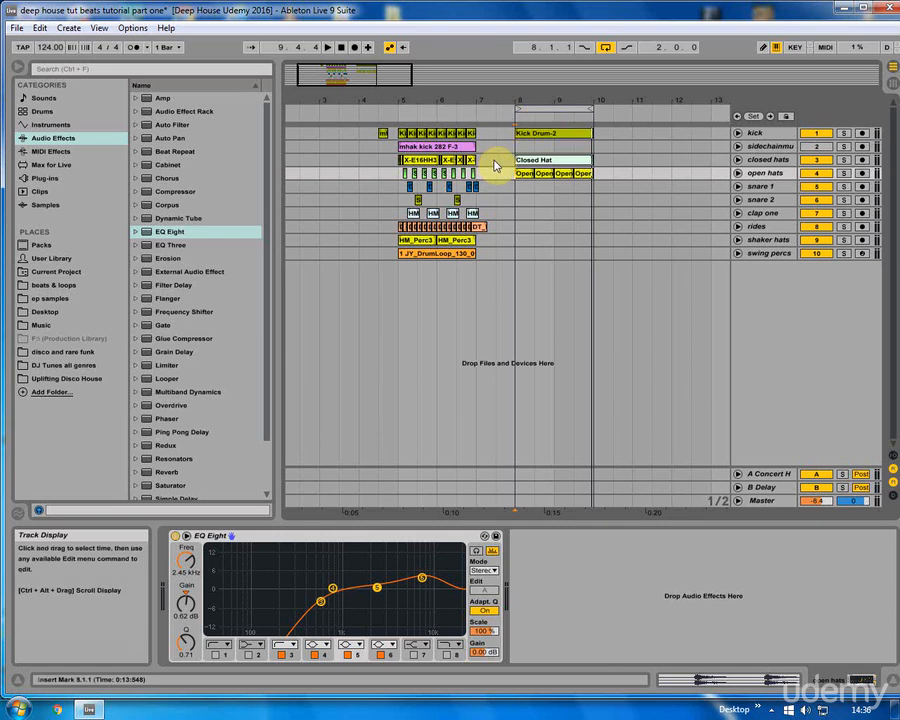
Step: Place the Snare one.wav sample from the Desktop's Udemy Deep House Bassline folder on the snare 1 track at bar 8
{"action": "left_click", "coordinate": [40, 287]}
{"action": "scroll", "coordinate": [156, 342], "scroll_direction": "down", "scroll_amount": 10}
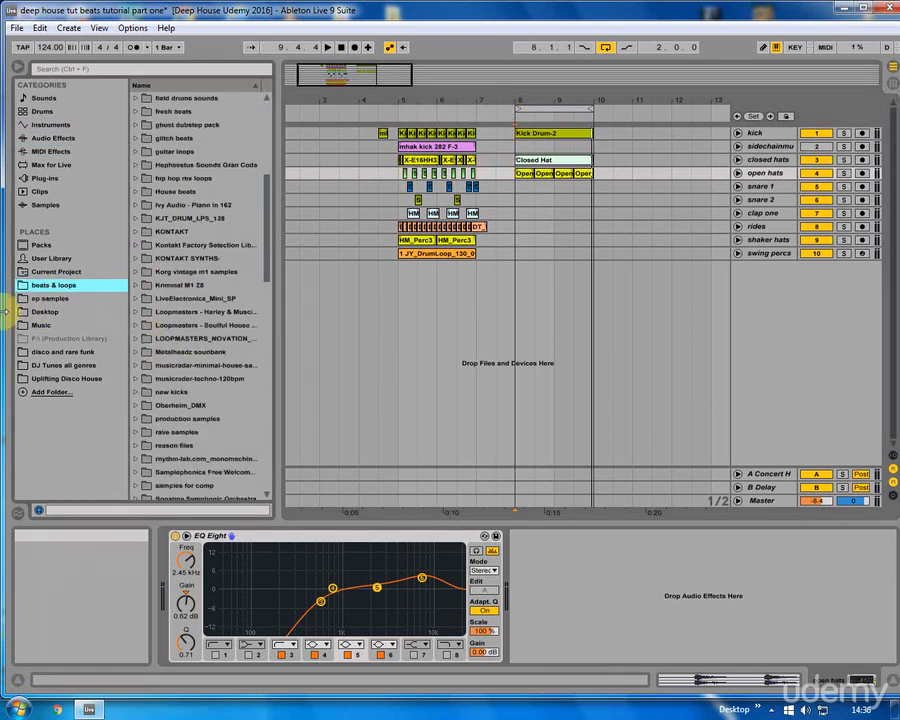
{"action": "left_click", "coordinate": [36, 311]}
{"action": "left_click", "coordinate": [183, 374]}
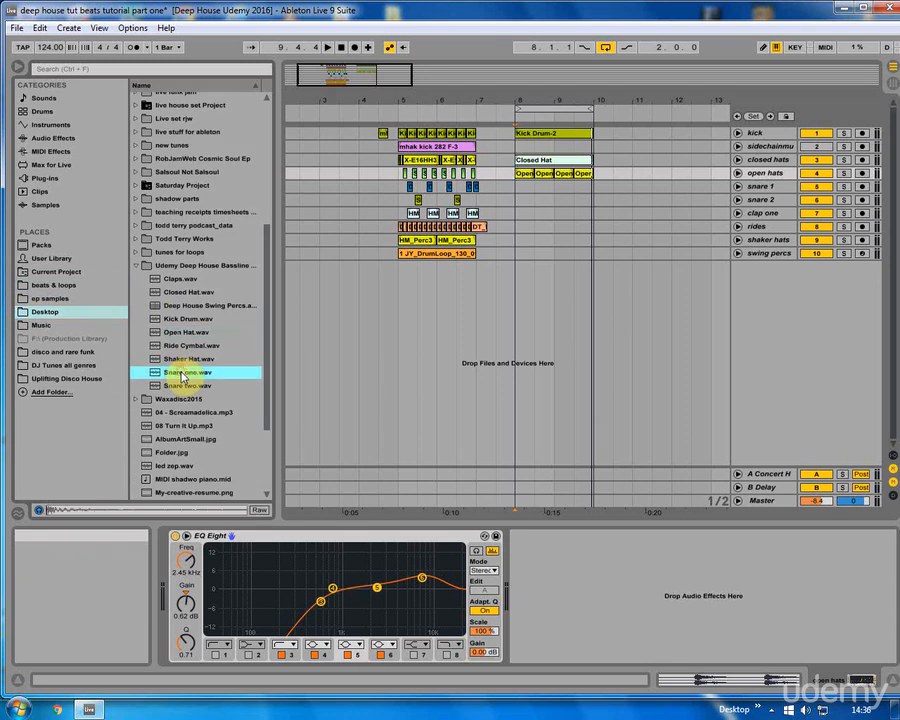
{"action": "left_click_drag", "start_coordinate": [183, 374], "coordinate": [527, 192]}
Step: Hide the browser, move the Snare one clip to beat 8.2 on the snare 1 track, and play from bar 8
{"action": "left_click_drag", "start_coordinate": [502, 100], "coordinate": [502, 150]}
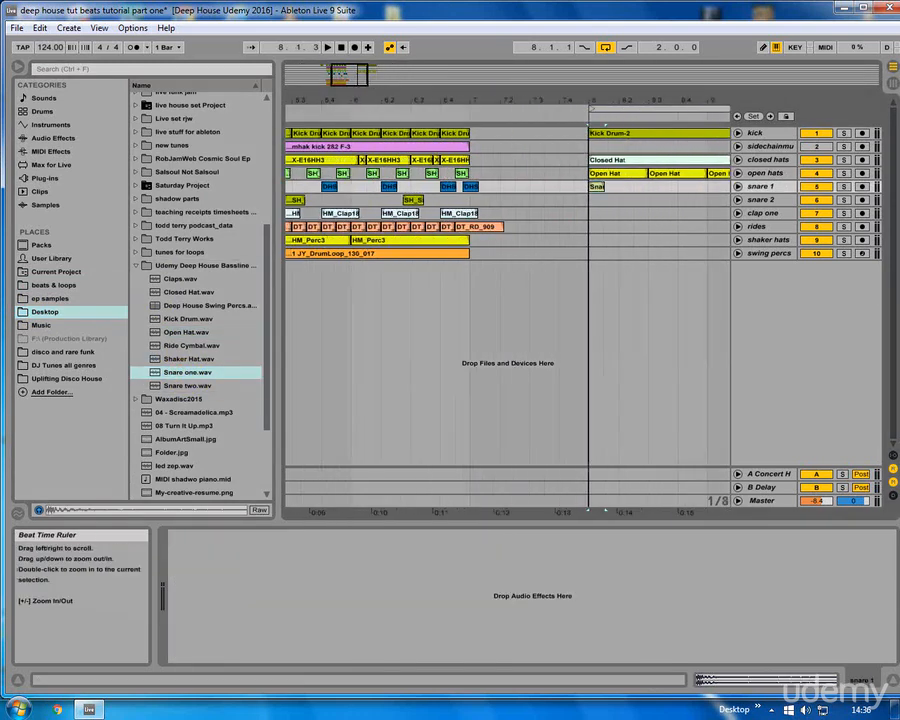
{"action": "left_click", "coordinate": [18, 67]}
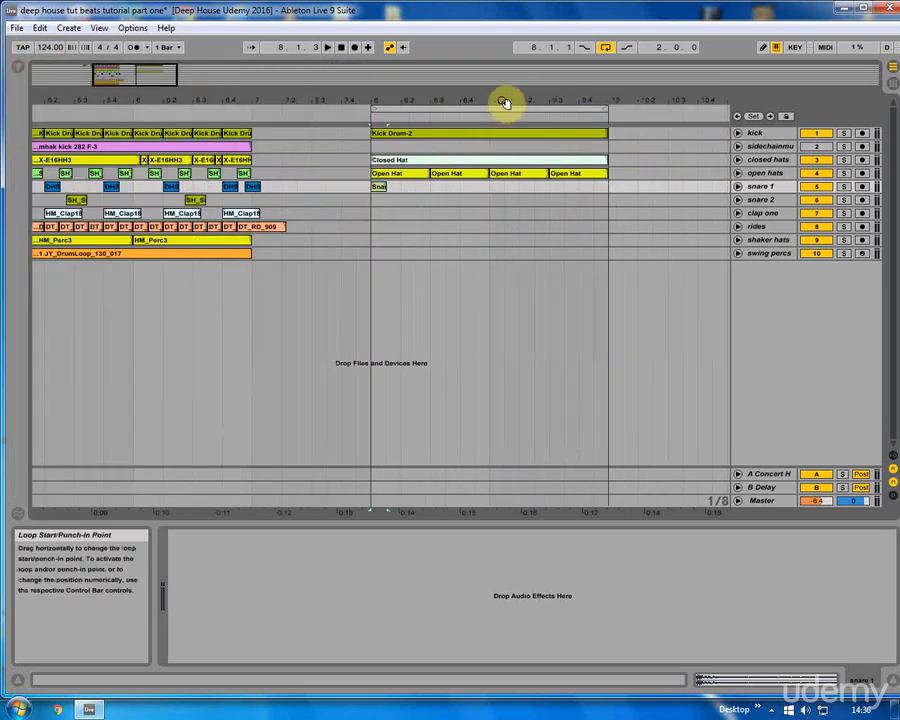
{"action": "left_click", "coordinate": [400, 186]}
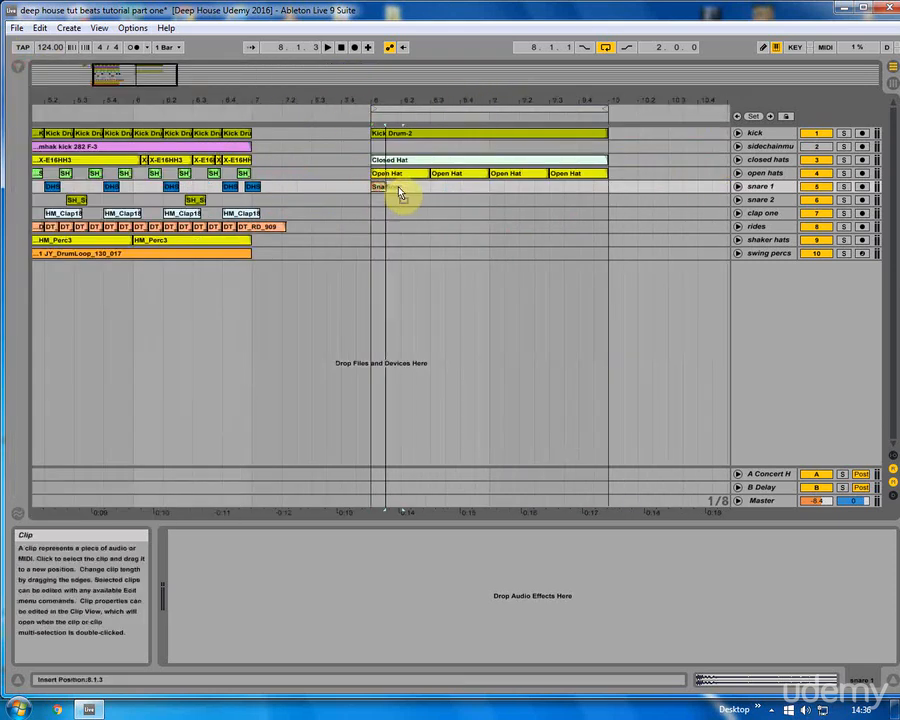
{"action": "left_click", "coordinate": [373, 191]}
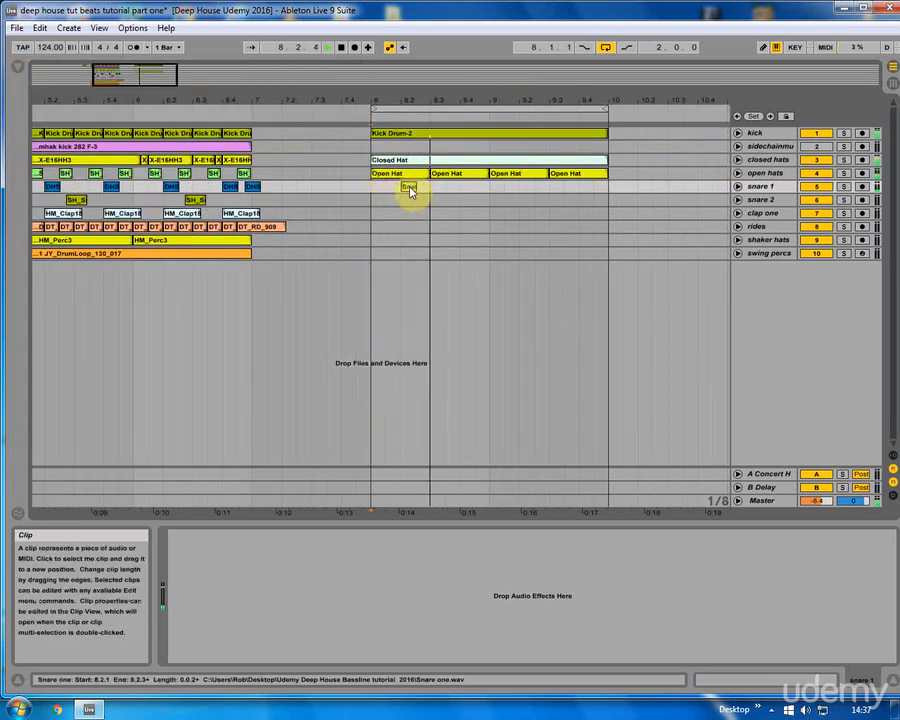
Step: Copy the Snare one clip to beats 8.4, 9.2 and 9.4, and play the pattern from bar 8
{"action": "left_click_drag", "start_coordinate": [398, 101], "coordinate": [386, 128]}
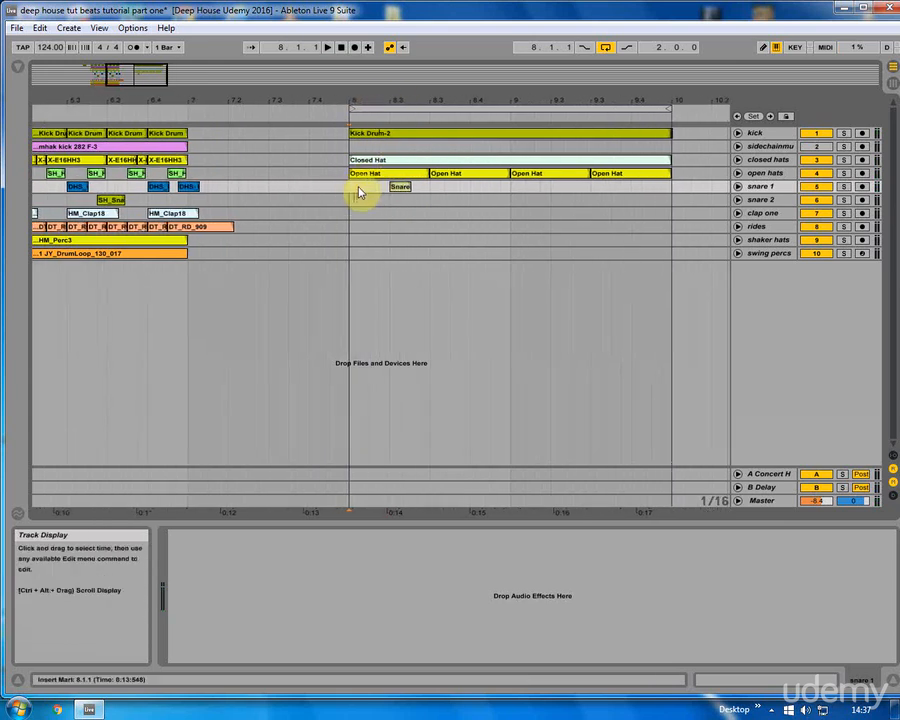
{"action": "left_click_drag", "start_coordinate": [400, 189], "coordinate": [629, 194]}
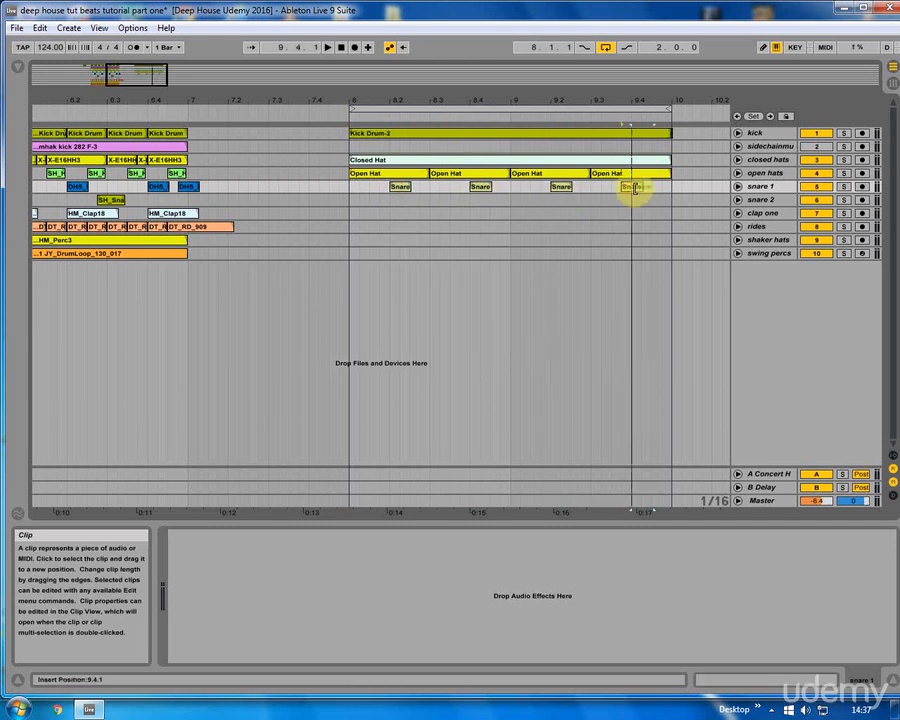
{"action": "left_click", "coordinate": [356, 190]}
{"action": "key", "text": "space"}
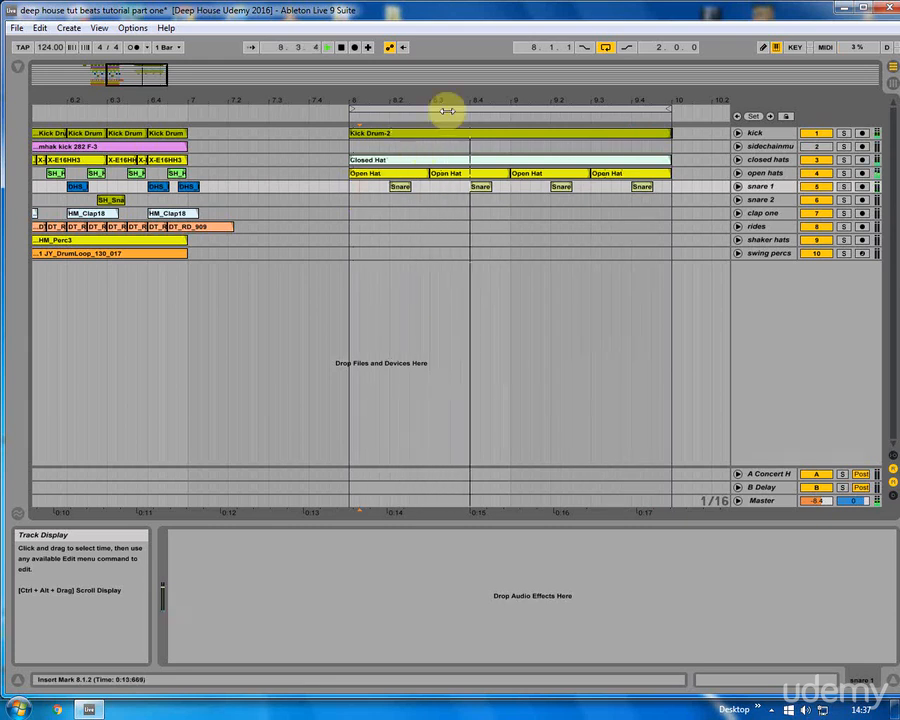
{"action": "left_click_drag", "start_coordinate": [444, 104], "coordinate": [490, 82]}
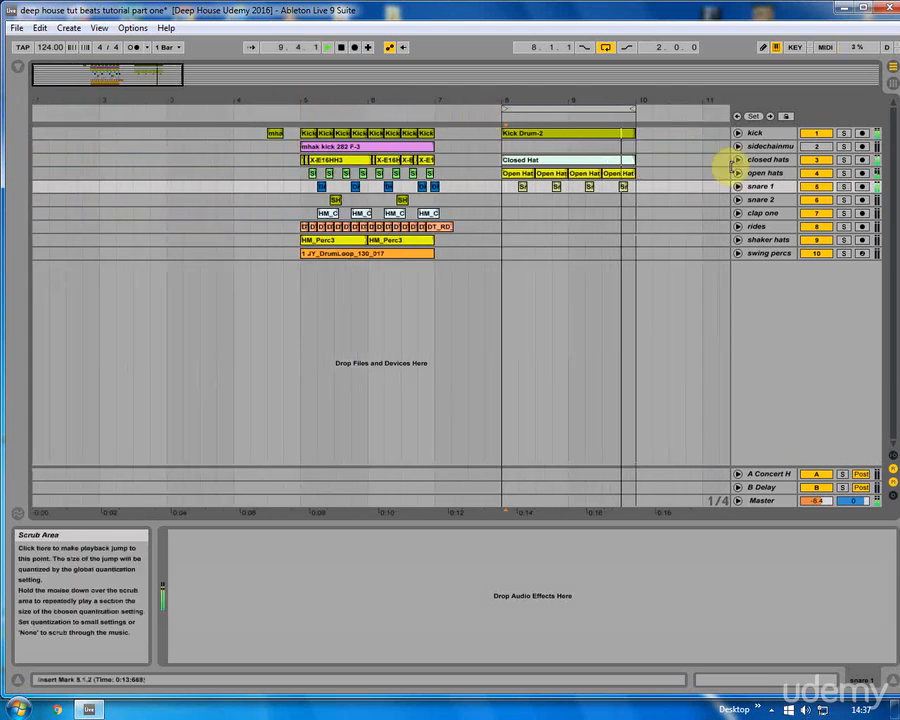
{"action": "left_click", "coordinate": [500, 179]}
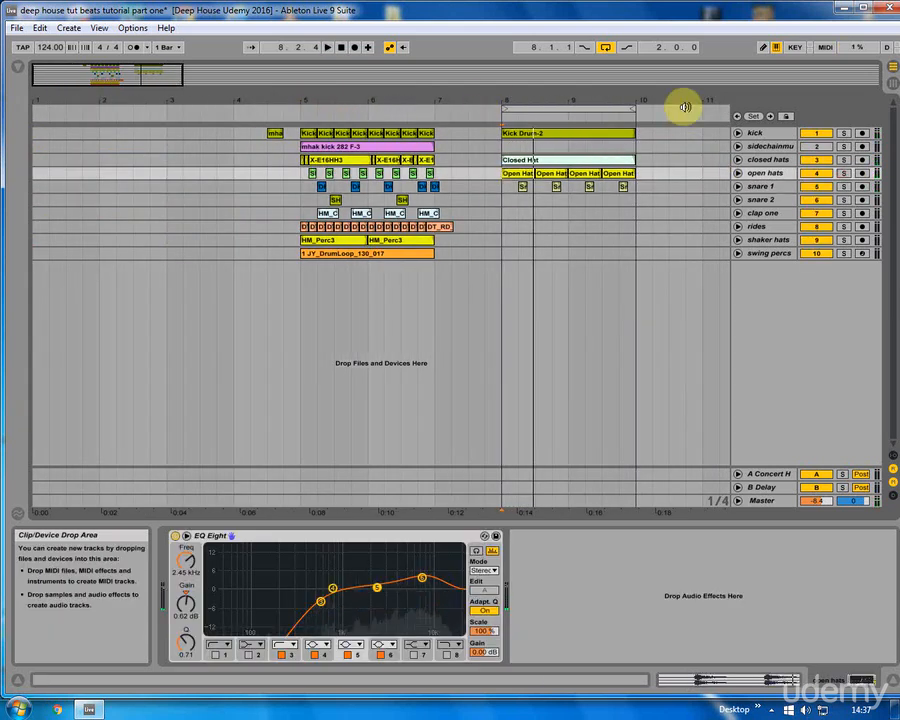
Step: Add an extra copy of the Snare one clip at 9.4.4 and unfold the snare 1 track
{"action": "left_click_drag", "start_coordinate": [649, 100], "coordinate": [632, 146]}
{"action": "left_click_drag", "start_coordinate": [527, 189], "coordinate": [581, 192]}
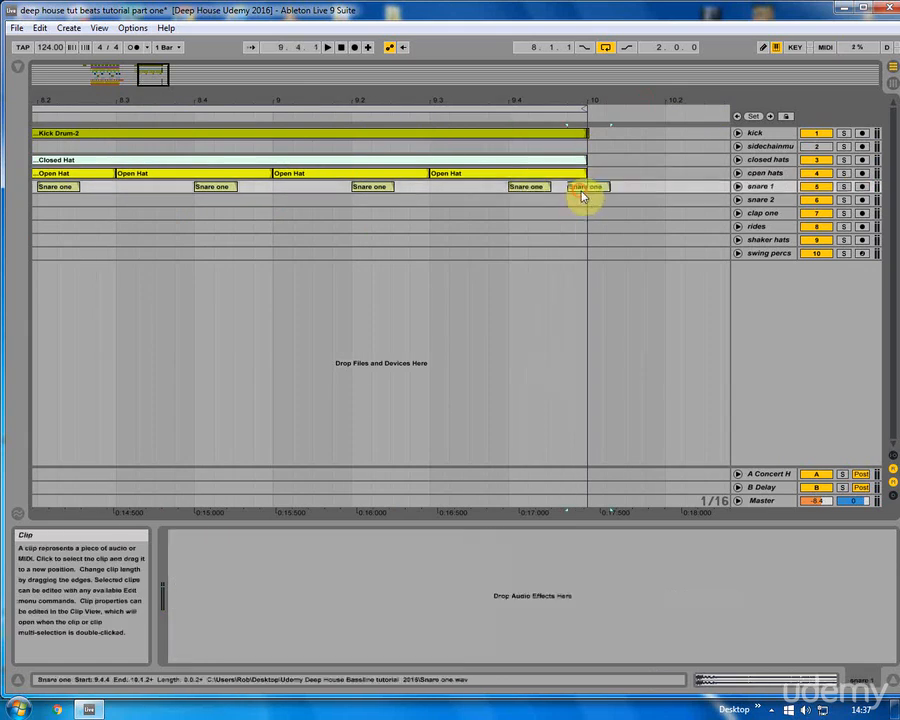
{"action": "left_click", "coordinate": [738, 186]}
{"action": "left_click_drag", "start_coordinate": [428, 100], "coordinate": [552, 78]}
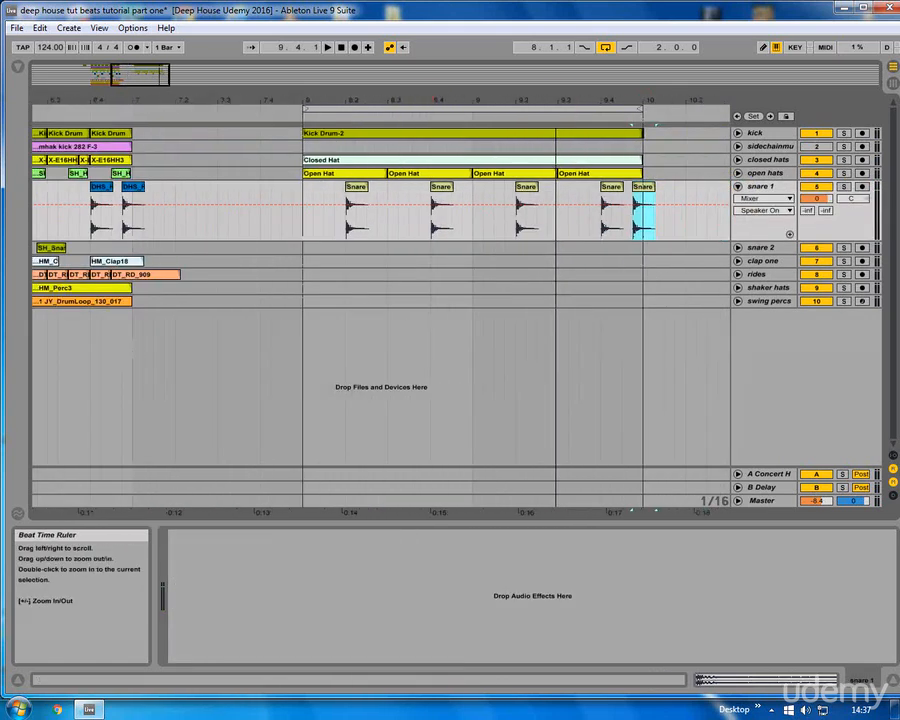
Step: Play from bar 8 and unfold the open hats and closed hats tracks to compare their hits with the snares
{"action": "left_click", "coordinate": [307, 199]}
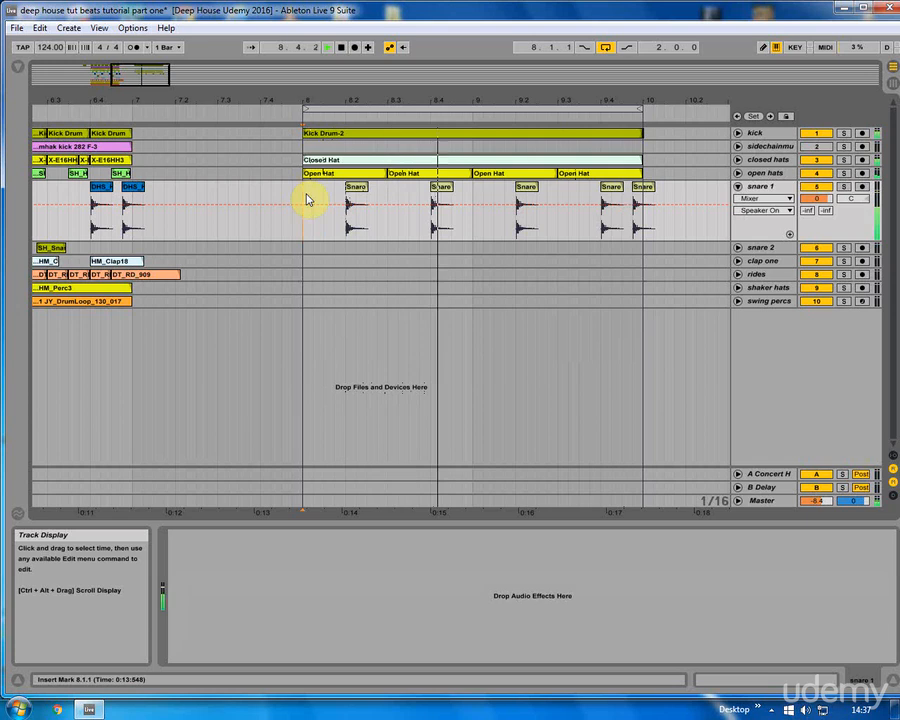
{"action": "left_click", "coordinate": [805, 135]}
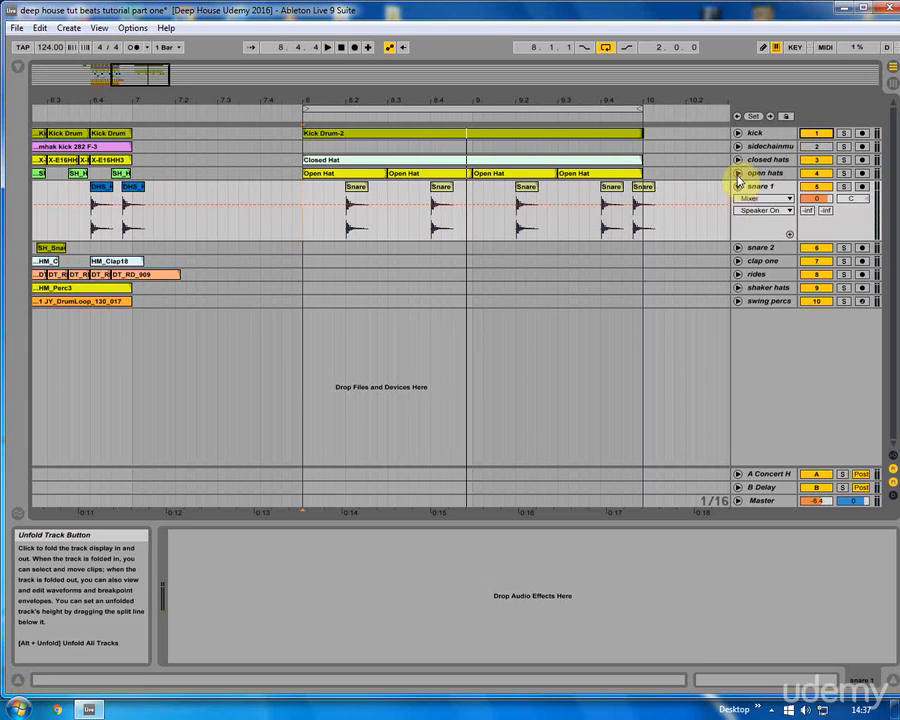
{"action": "left_click", "coordinate": [738, 174]}
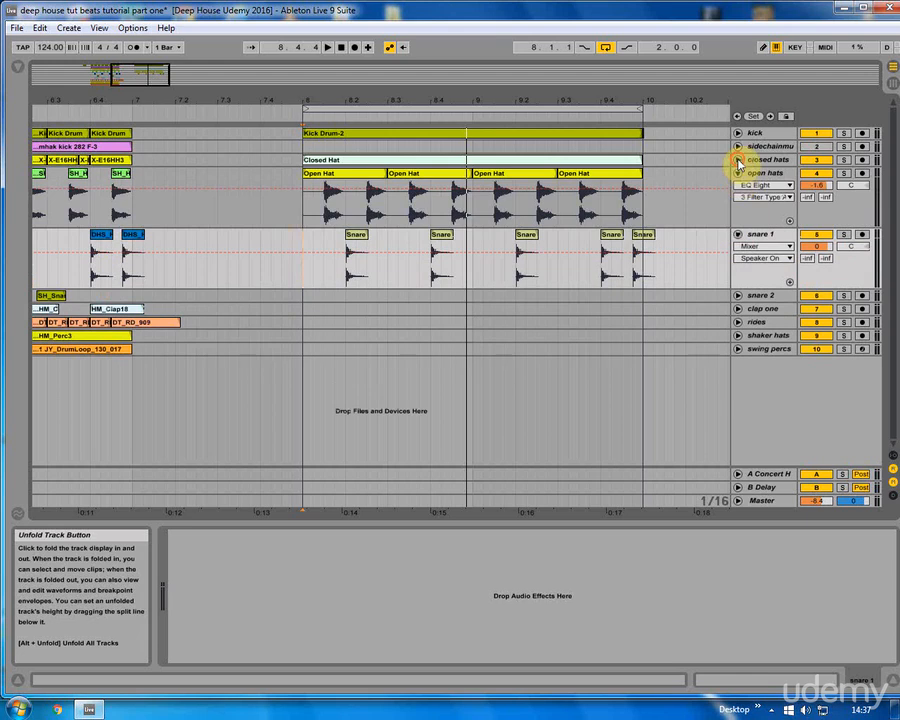
{"action": "left_click", "coordinate": [739, 160]}
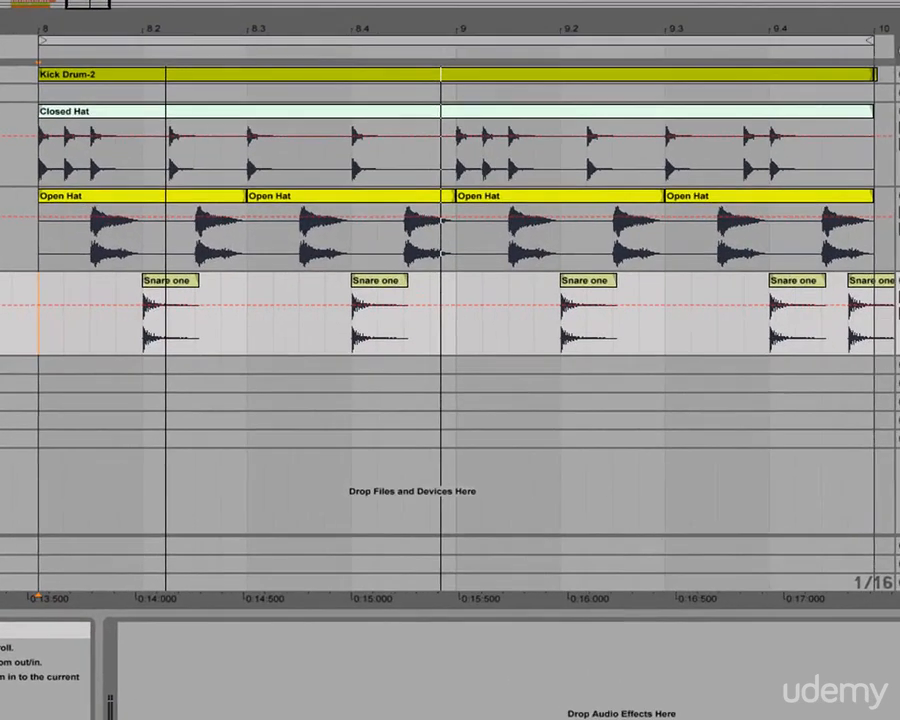
{"action": "key", "text": "space"}
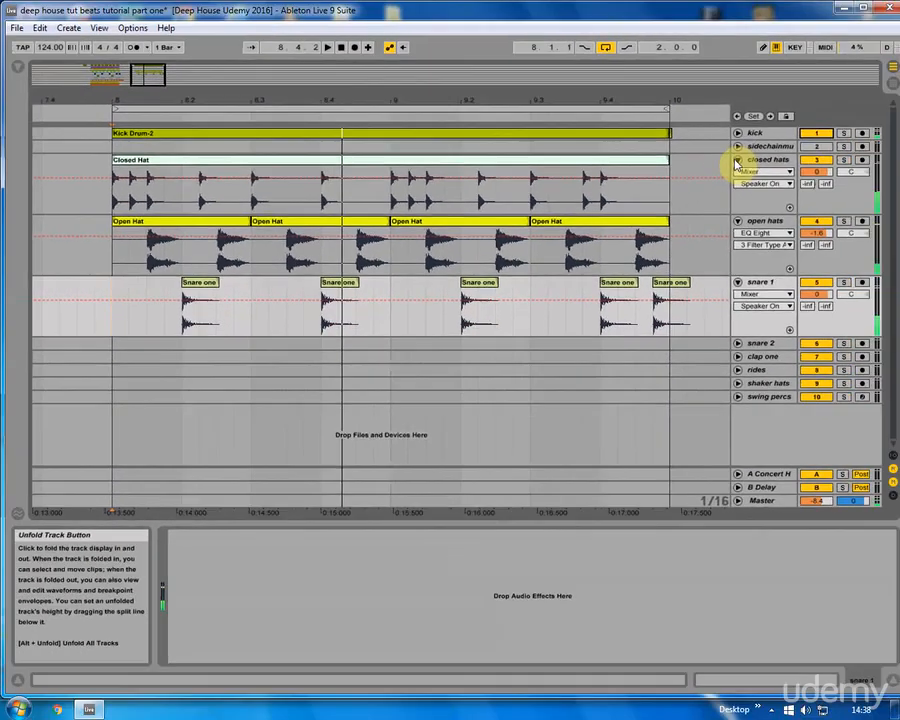
Step: Fold the closed hats, open hats and snare 1 tracks
{"action": "left_click", "coordinate": [737, 160]}
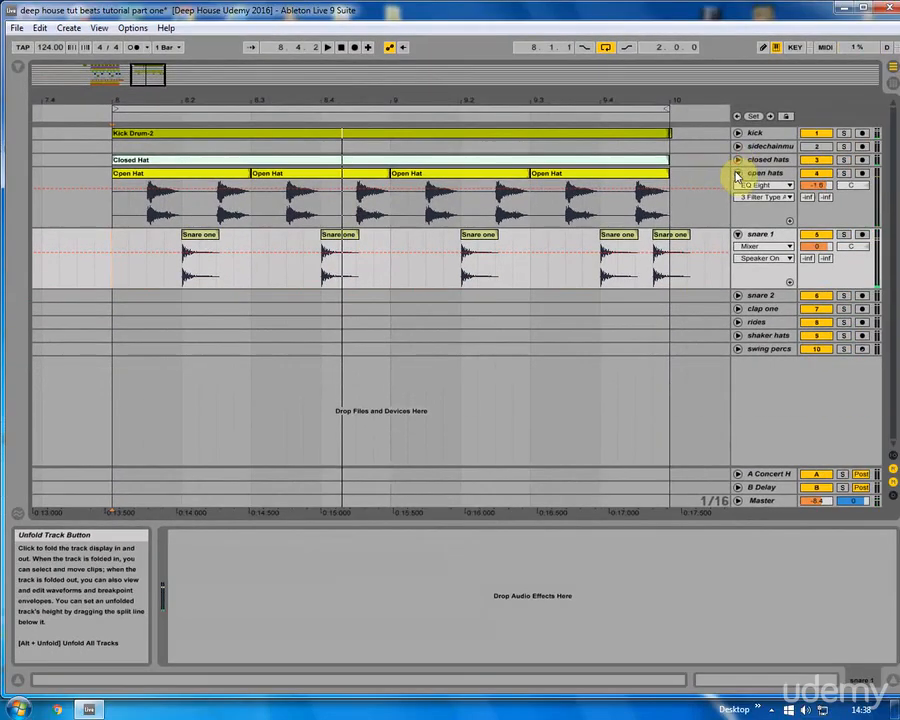
{"action": "left_click", "coordinate": [737, 173]}
{"action": "left_click", "coordinate": [737, 186]}
Step: Solo the snare 2 track and listen to the original SH_Snare 7 clip at 5.2.4
{"action": "left_click_drag", "start_coordinate": [416, 100], "coordinate": [509, 98]}
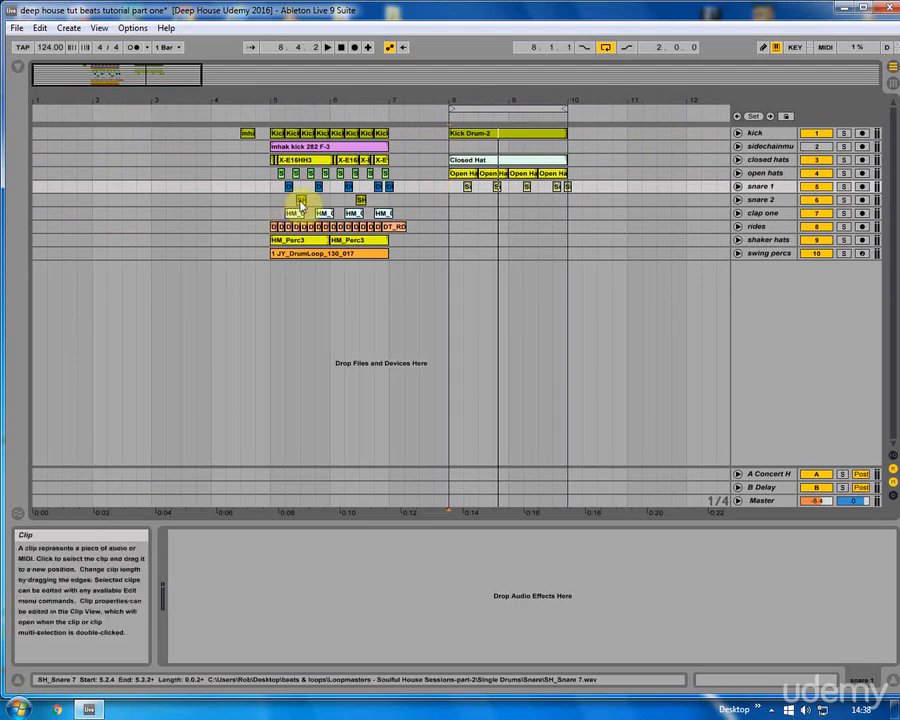
{"action": "left_click_drag", "start_coordinate": [293, 101], "coordinate": [227, 139]}
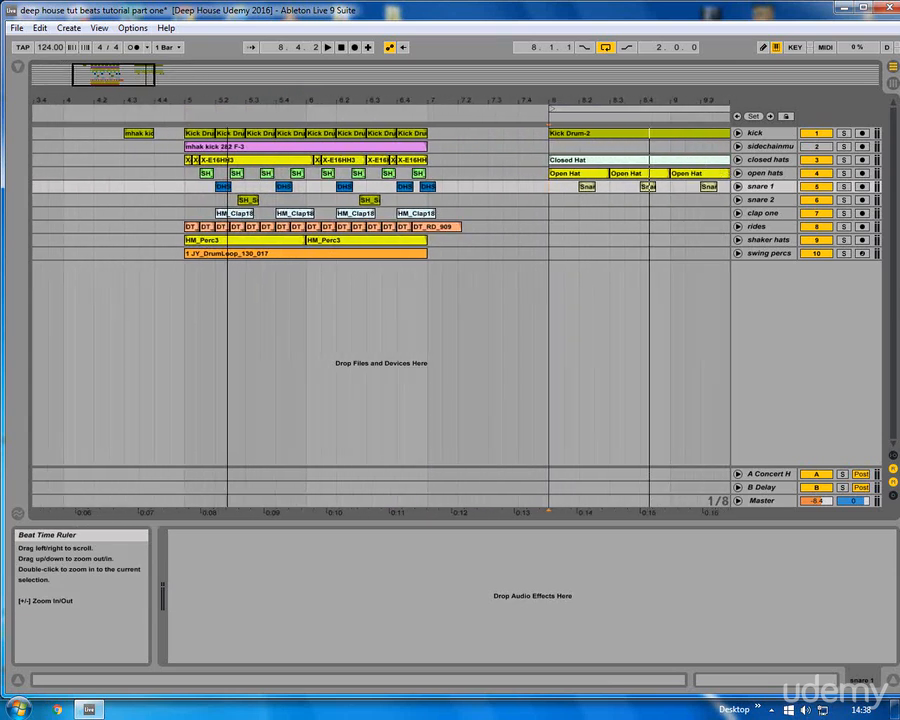
{"action": "left_click", "coordinate": [241, 199]}
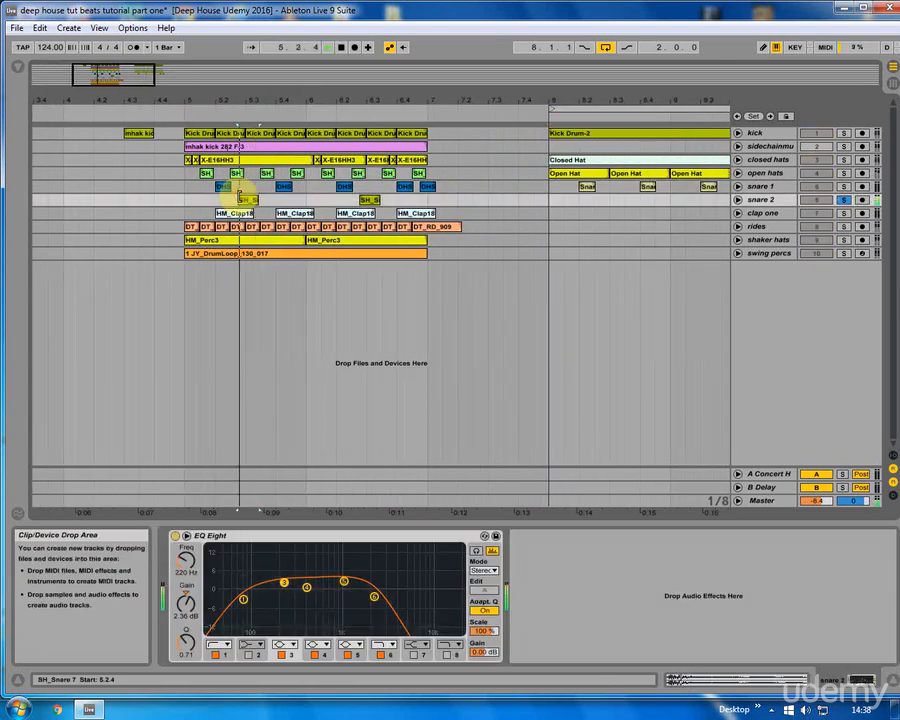
{"action": "key", "text": "space"}
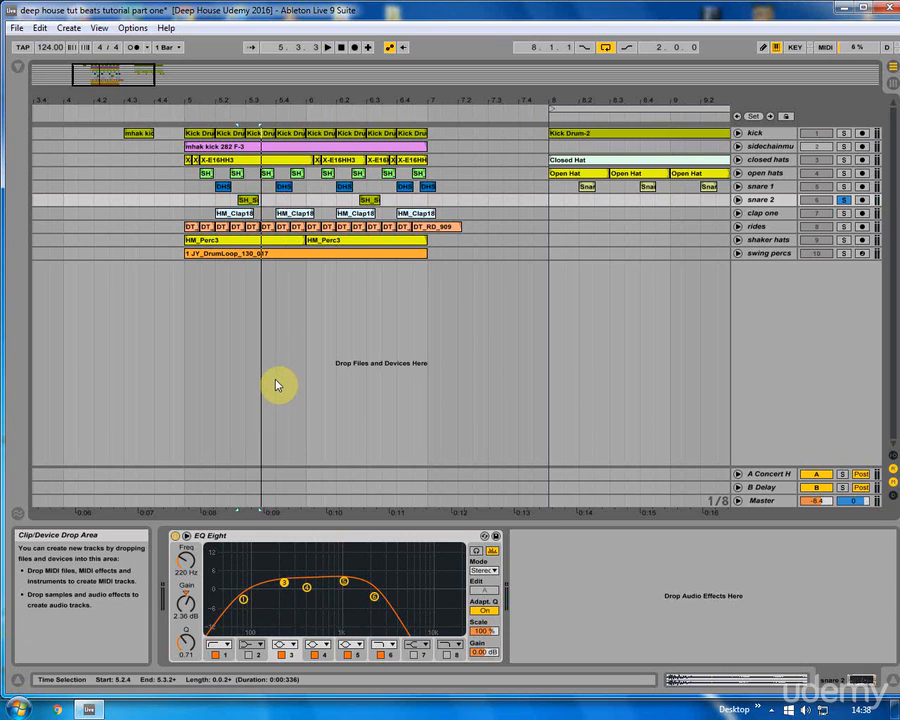
{"action": "left_click", "coordinate": [243, 203]}
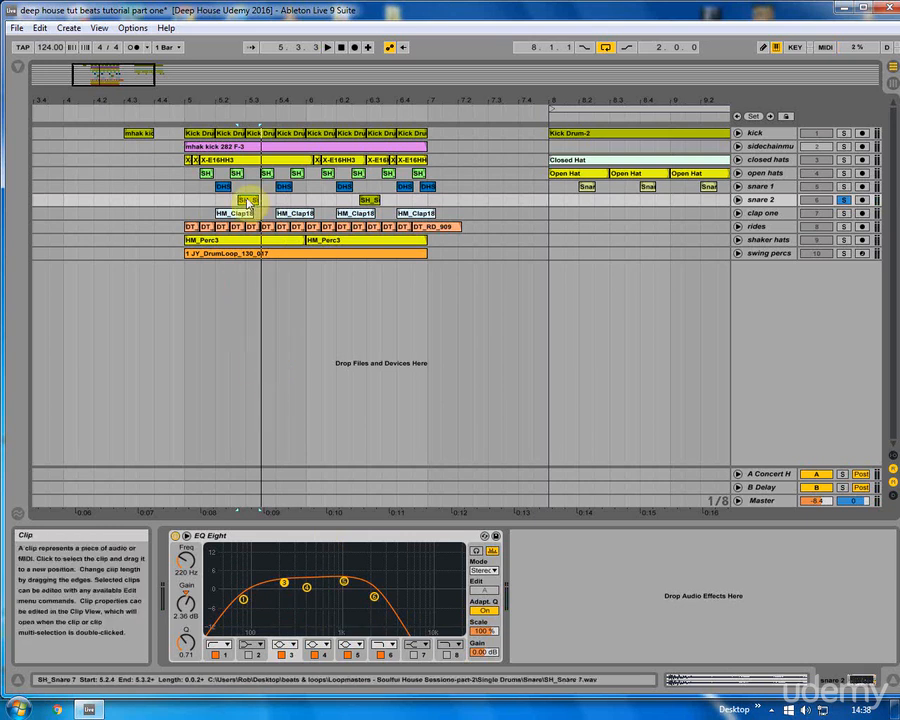
Step: Show the browser, place Snare two.wav on the snare 2 track at beat 8.3, and unsolo the track
{"action": "left_click", "coordinate": [17, 67]}
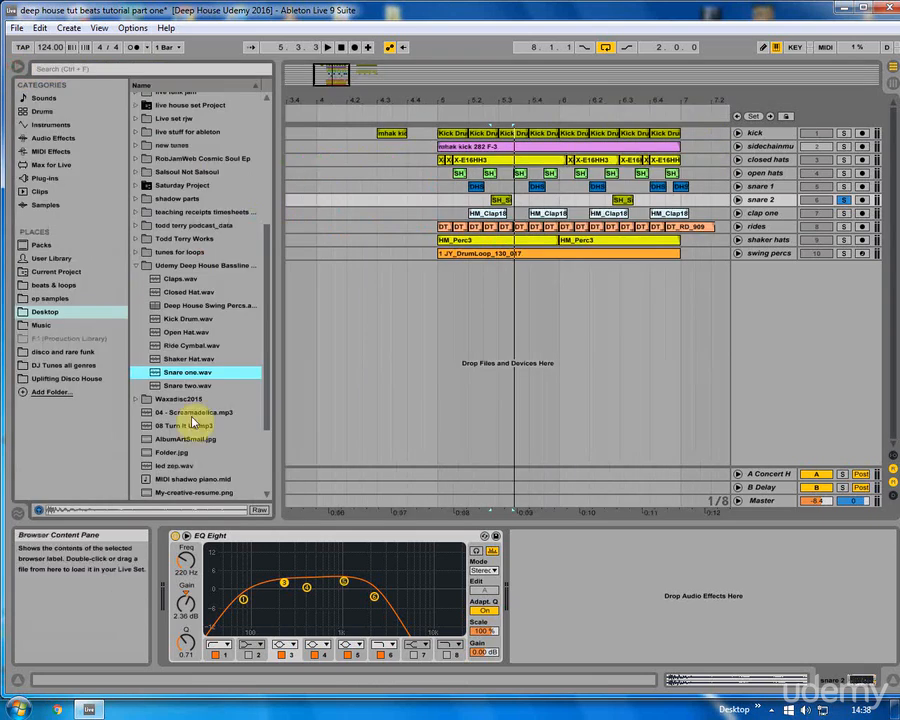
{"action": "left_click", "coordinate": [198, 386]}
{"action": "left_click_drag", "start_coordinate": [340, 95], "coordinate": [330, 64]}
{"action": "mouse_move", "coordinate": [170, 390]}
{"action": "left_mouse_down"}
{"action": "mouse_move", "coordinate": [578, 205]}
{"action": "mouse_move", "coordinate": [615, 201]}
{"action": "left_mouse_up"}
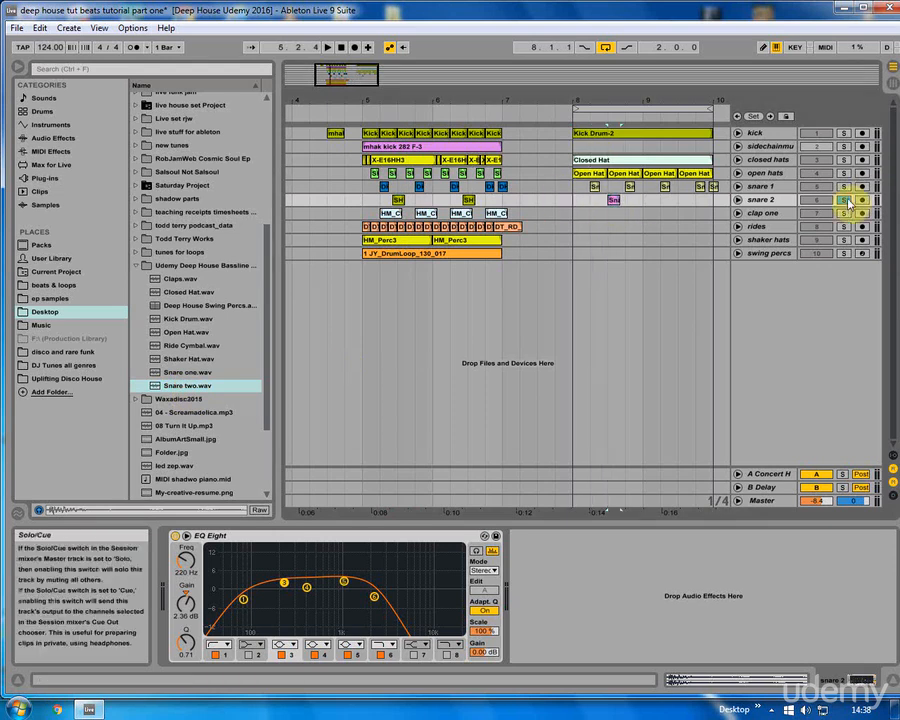
Step: Unfold the snare 2 track, move the Snare two clip back to 8.2.4, and play from bar 8
{"action": "left_click_drag", "start_coordinate": [657, 97], "coordinate": [663, 110]}
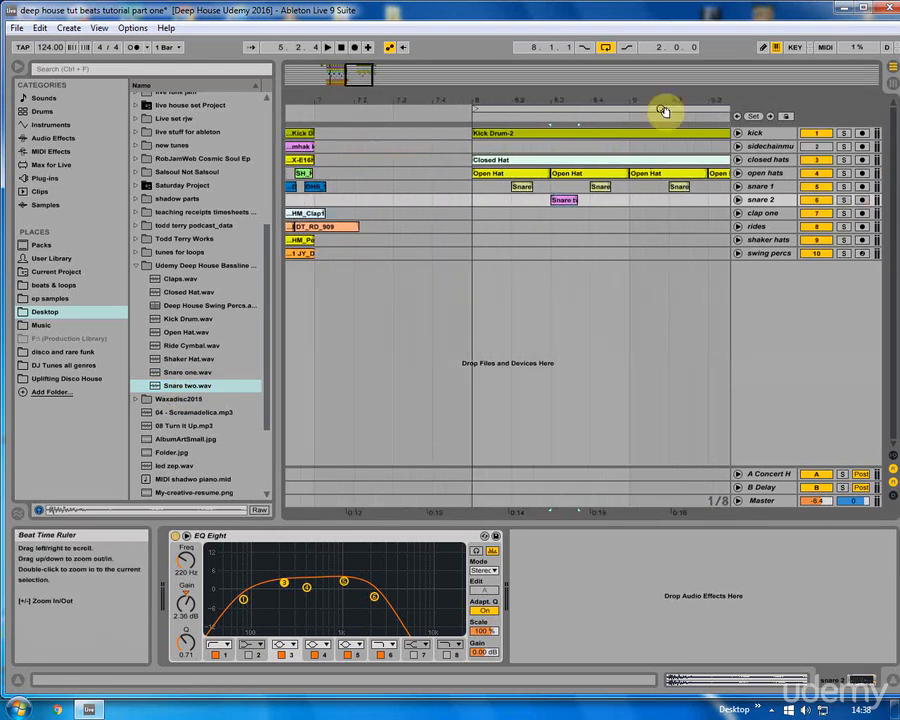
{"action": "left_click", "coordinate": [737, 199]}
{"action": "left_click_drag", "start_coordinate": [535, 118], "coordinate": [535, 140]}
{"action": "left_click", "coordinate": [439, 212]}
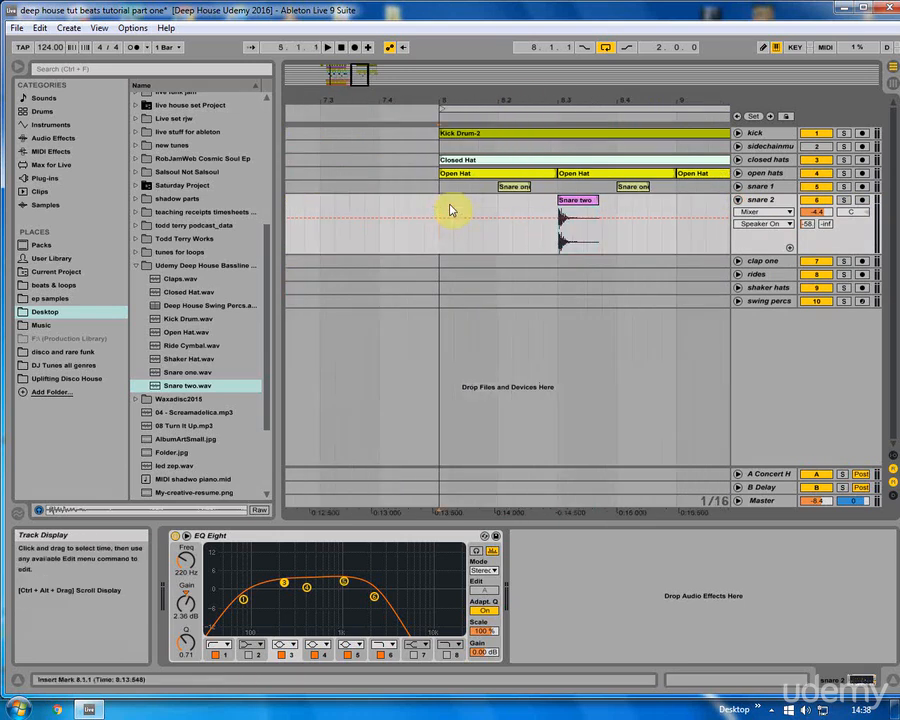
{"action": "left_click_drag", "start_coordinate": [567, 201], "coordinate": [552, 201]}
{"action": "left_click", "coordinate": [443, 213]}
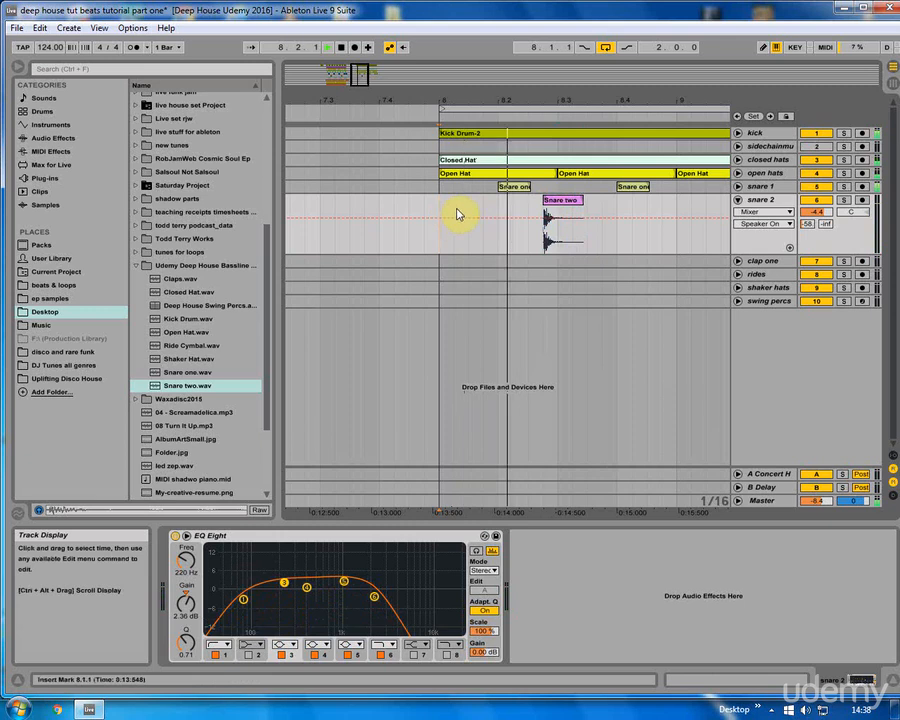
Step: Copy the Snare two clip to 9.2.4, unfold the snare 1 track, and play both snares from bar 8
{"action": "mouse_move", "coordinate": [546, 97]}
{"action": "left_mouse_down"}
{"action": "mouse_move", "coordinate": [428, 208]}
{"action": "mouse_move", "coordinate": [620, 214]}
{"action": "left_mouse_up"}
{"action": "left_click", "coordinate": [600, 202]}
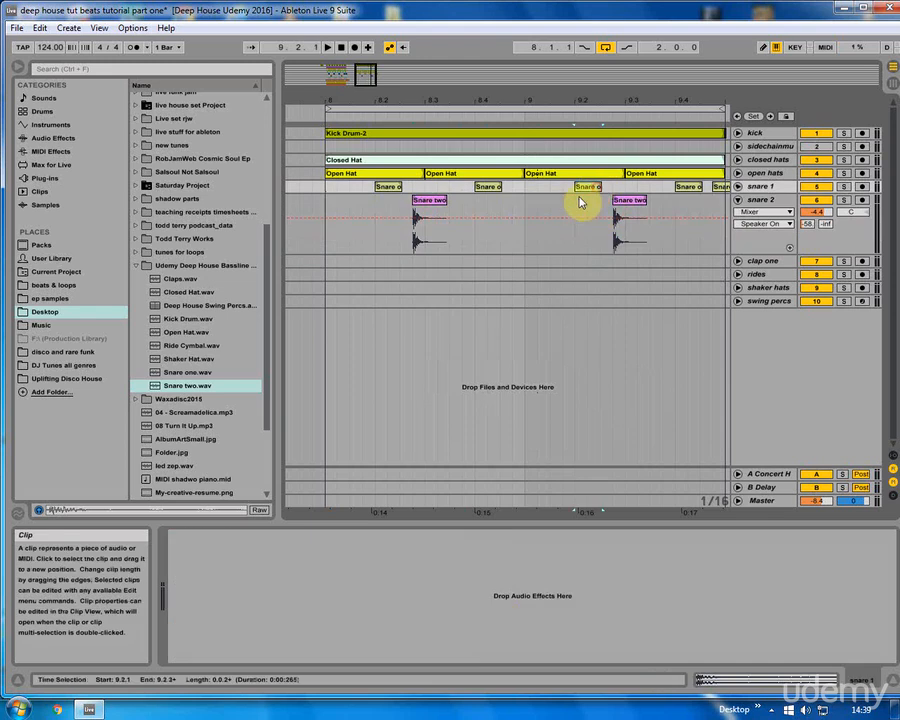
{"action": "left_click", "coordinate": [741, 189]}
{"action": "left_click", "coordinate": [738, 187]}
{"action": "left_click", "coordinate": [318, 197]}
Step: Set the snare 2 track's EQ Eight band 6 high cut to 7.22 kHz with Q 1.15, and play from bar 8
{"action": "left_click", "coordinate": [428, 247]}
{"action": "left_click_drag", "start_coordinate": [374, 597], "coordinate": [401, 590]}
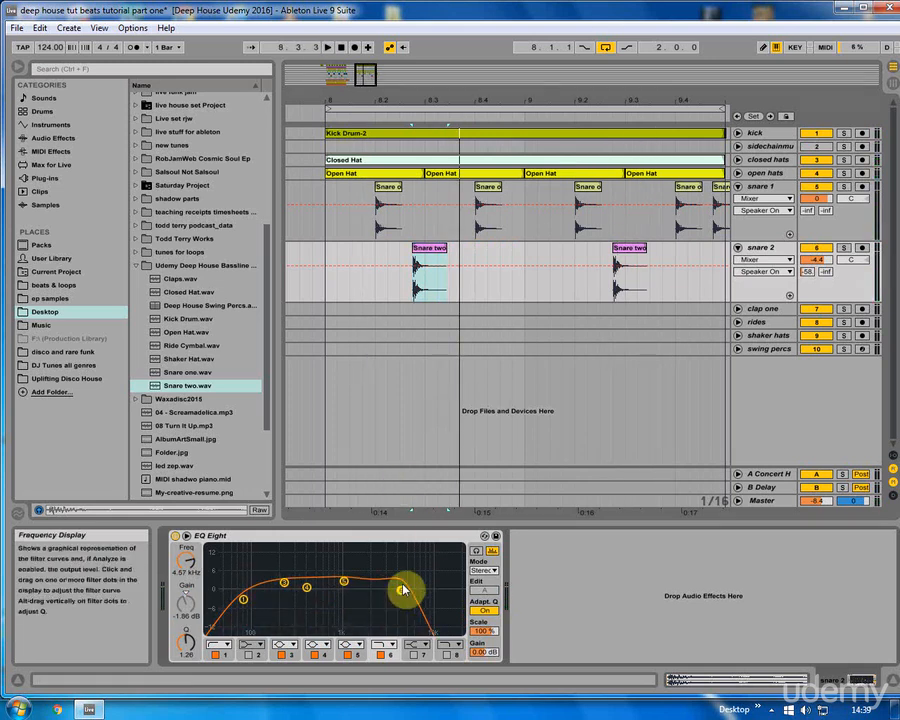
{"action": "left_click", "coordinate": [385, 645]}
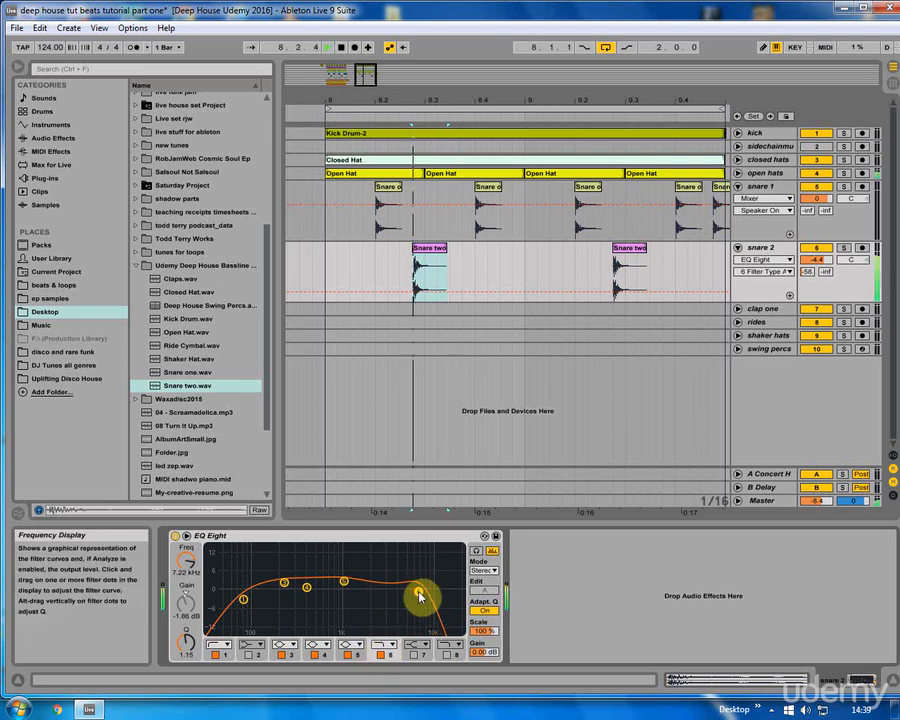
{"action": "mouse_move", "coordinate": [475, 103]}
{"action": "left_mouse_down"}
{"action": "mouse_move", "coordinate": [441, 89]}
{"action": "mouse_move", "coordinate": [443, 78]}
{"action": "left_mouse_up"}
{"action": "left_click", "coordinate": [392, 264]}
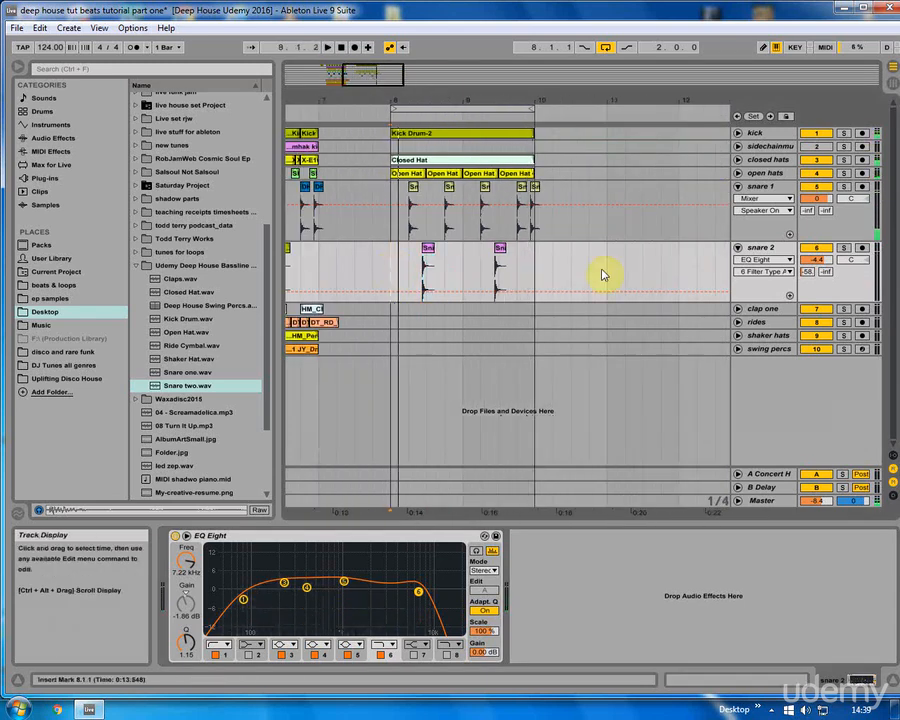
Step: Fold the snare 2 and snare 1 tracks while playing the beat from bar 8
{"action": "left_click", "coordinate": [738, 248]}
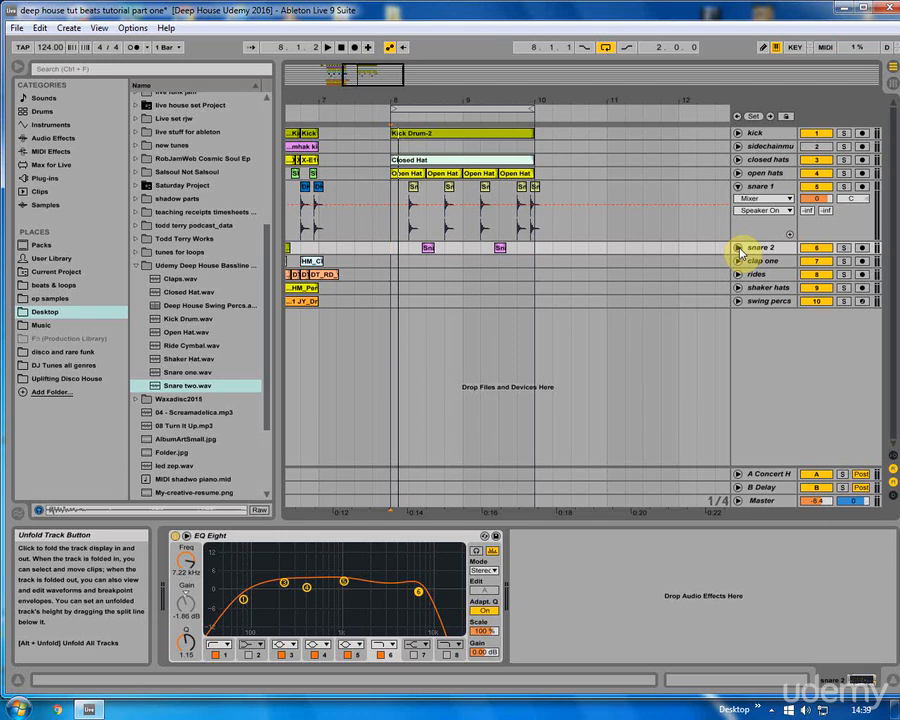
{"action": "key", "text": "space"}
{"action": "left_click_drag", "start_coordinate": [413, 98], "coordinate": [466, 100]}
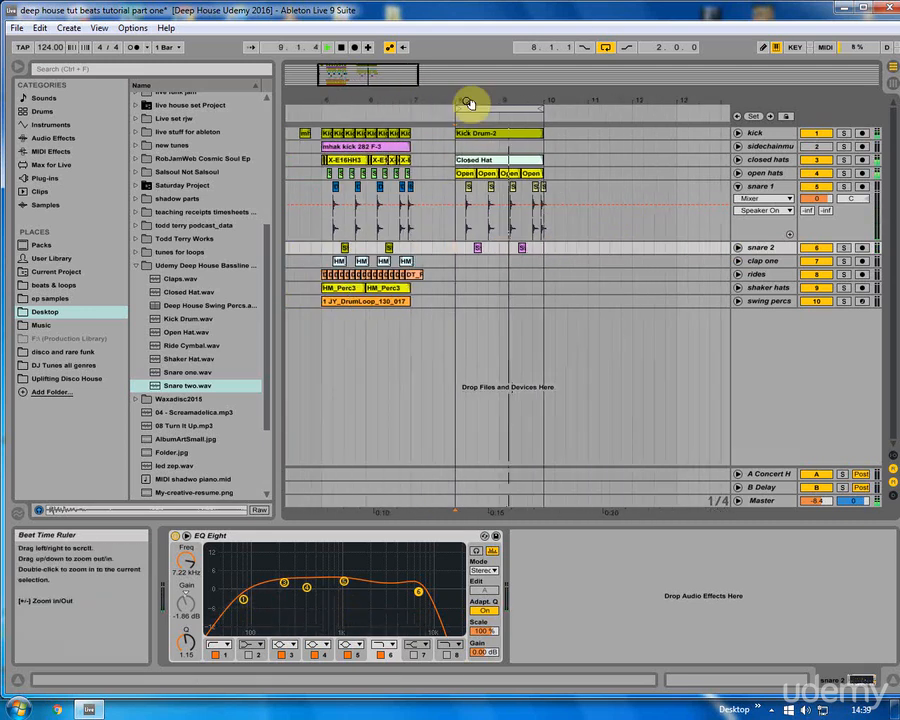
{"action": "left_click", "coordinate": [737, 187]}
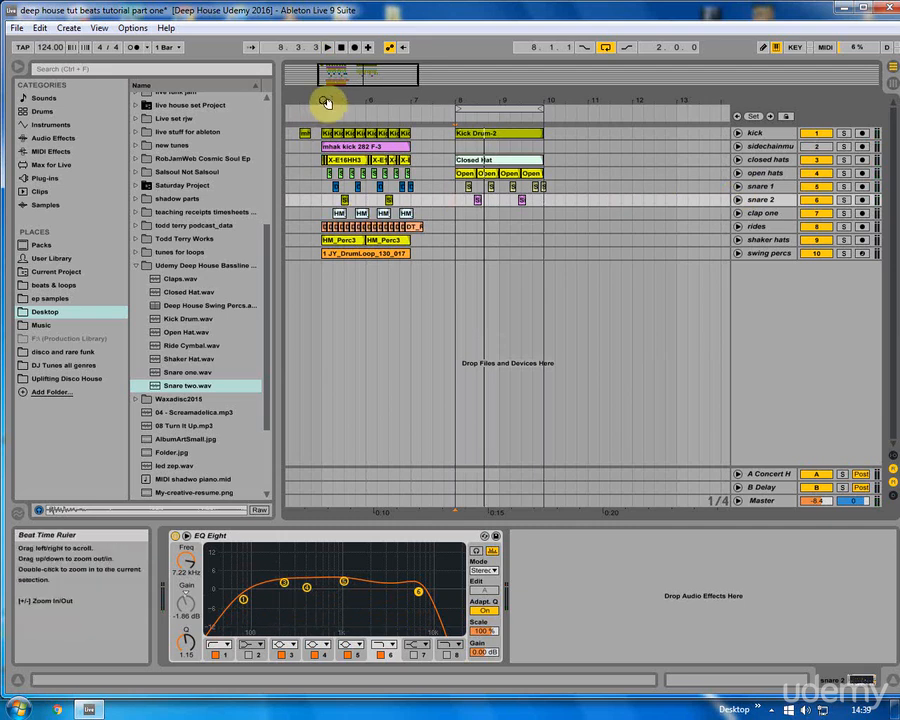
Step: Place Claps.wav on the clap one track at beat 8.2 and set the insert mark at 8.1.1
{"action": "left_click", "coordinate": [170, 280]}
{"action": "left_click", "coordinate": [447, 254]}
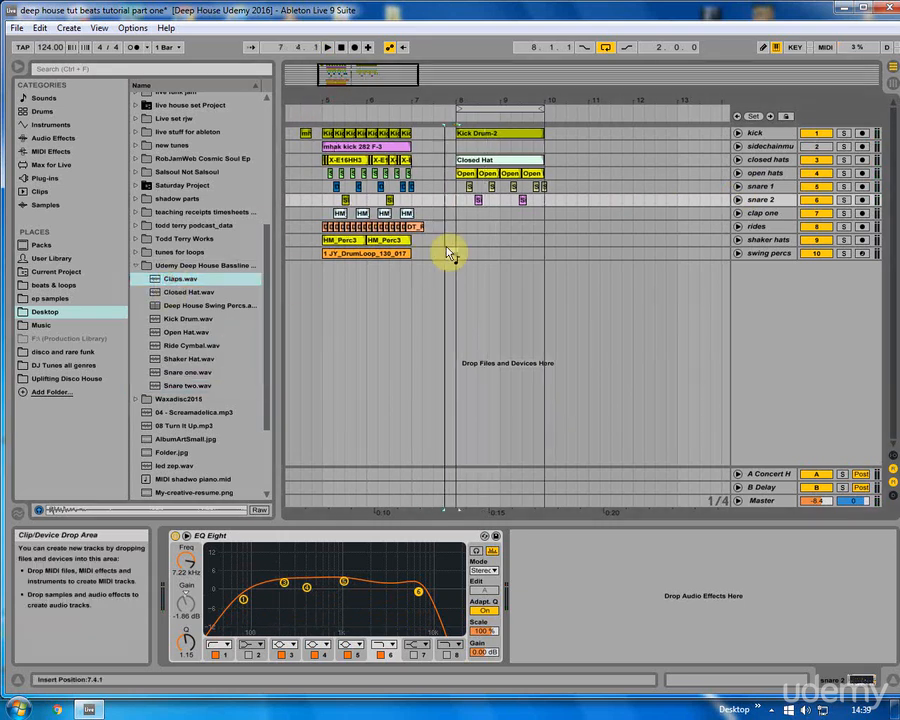
{"action": "left_click", "coordinate": [474, 221]}
{"action": "left_click", "coordinate": [457, 219]}
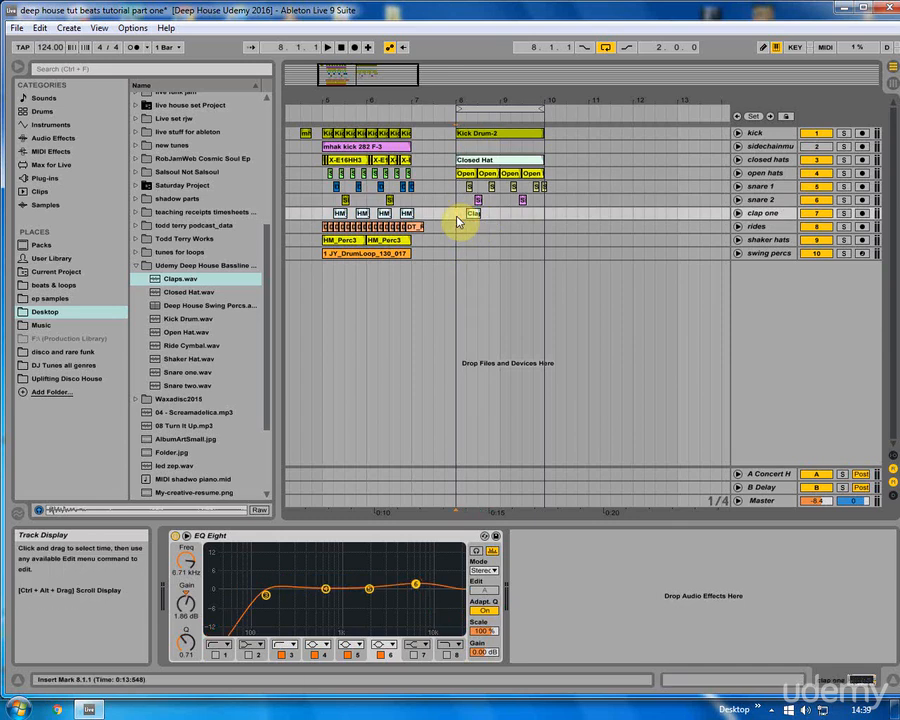
Step: Repeat the Claps clip at 8.4, 9.2, 9.4 and just before bar 10, and play from bar 8
{"action": "left_click_drag", "start_coordinate": [482, 92], "coordinate": [482, 104]}
{"action": "left_click_drag", "start_coordinate": [462, 217], "coordinate": [613, 222]}
{"action": "left_click_drag", "start_coordinate": [643, 106], "coordinate": [606, 221]}
{"action": "left_click_drag", "start_coordinate": [500, 108], "coordinate": [537, 89]}
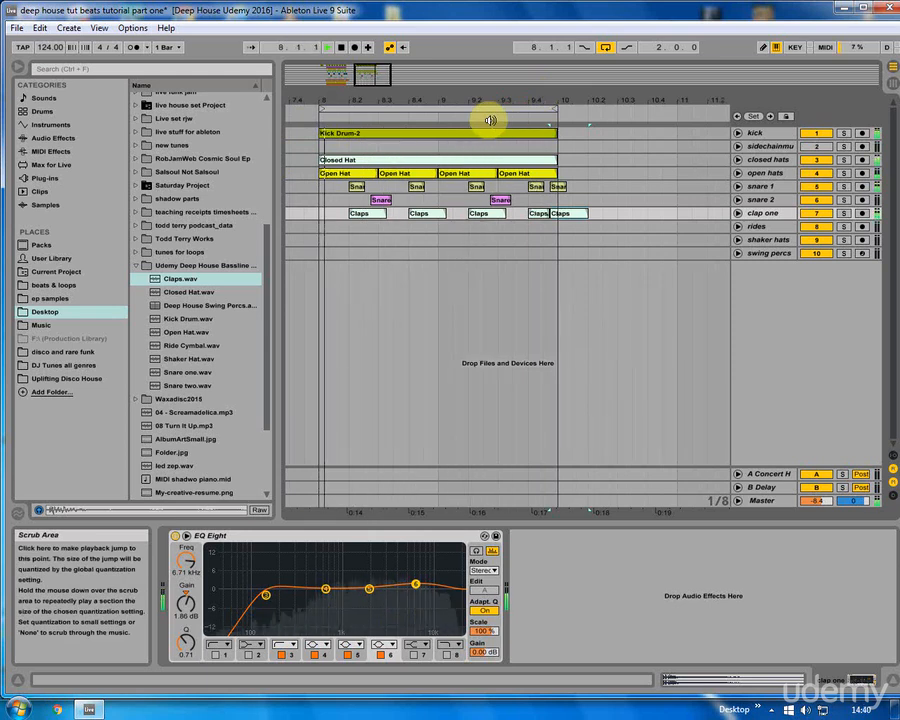
Step: Stop playback and examine the band 3 low cut in the clap one track's EQ Eight
{"action": "left_click_drag", "start_coordinate": [472, 101], "coordinate": [576, 94]}
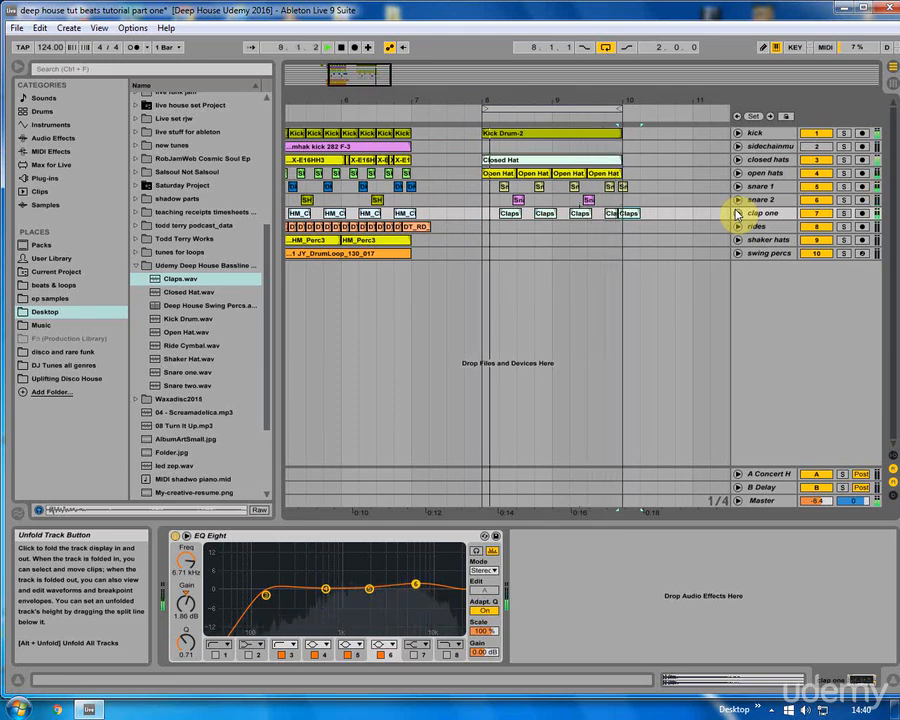
{"action": "left_click_drag", "start_coordinate": [476, 102], "coordinate": [476, 62]}
{"action": "key", "text": "space"}
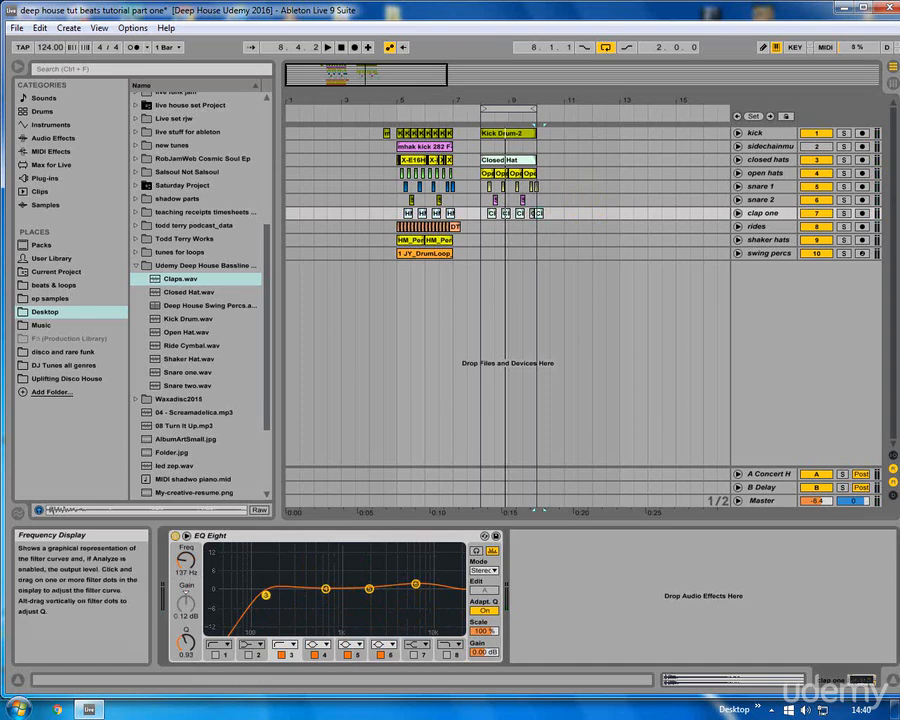
{"action": "left_click", "coordinate": [281, 646]}
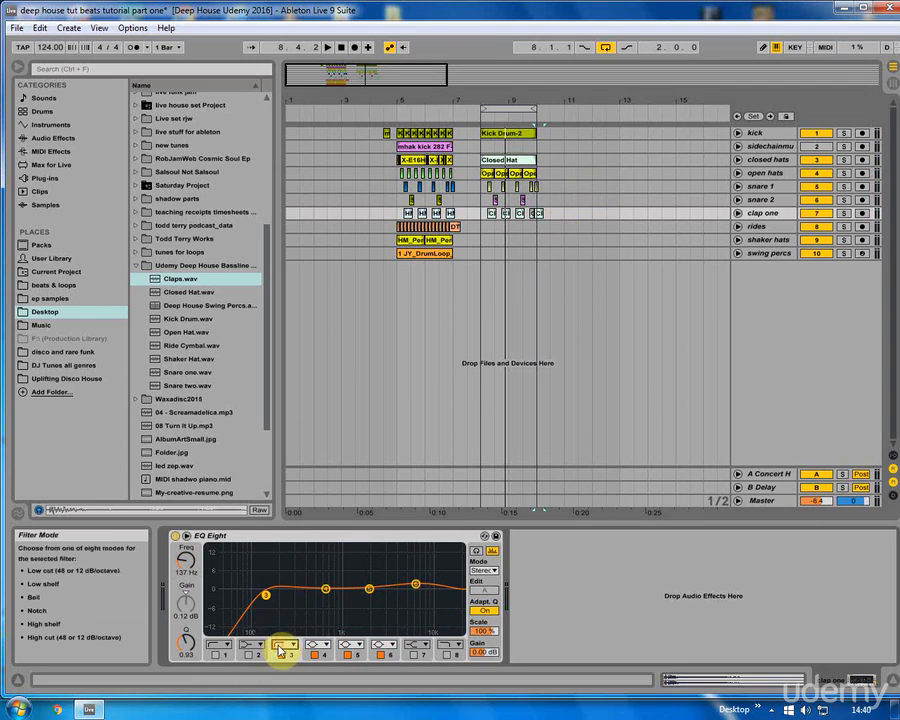
Step: Place Ride Cymbal.wav on the rides track at bar 8, solo the track and play it
{"action": "left_click", "coordinate": [182, 345]}
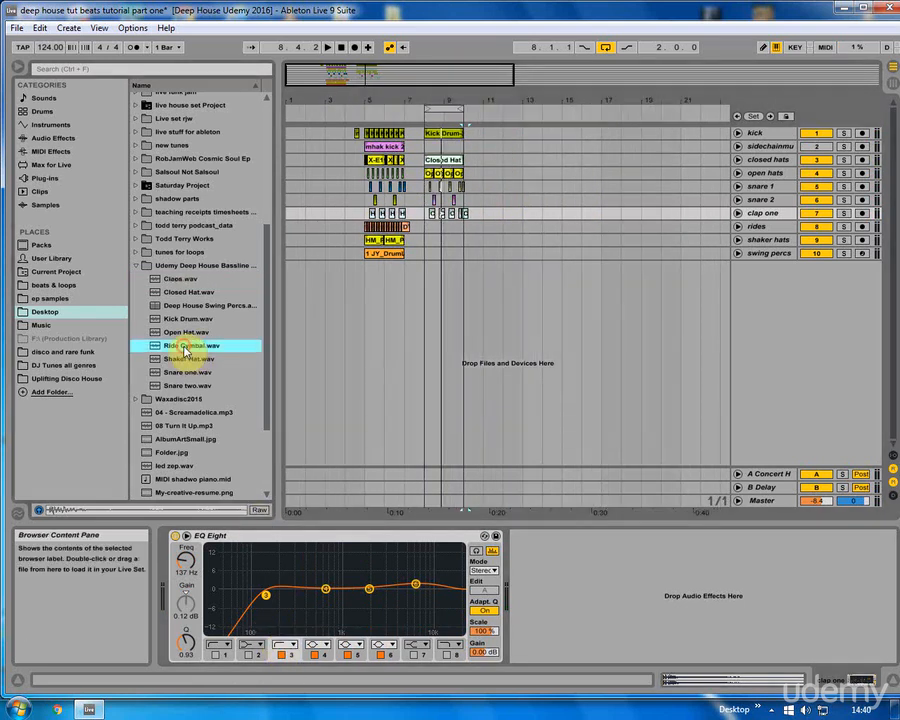
{"action": "left_click", "coordinate": [445, 245]}
{"action": "left_click_drag", "start_coordinate": [432, 237], "coordinate": [429, 229]}
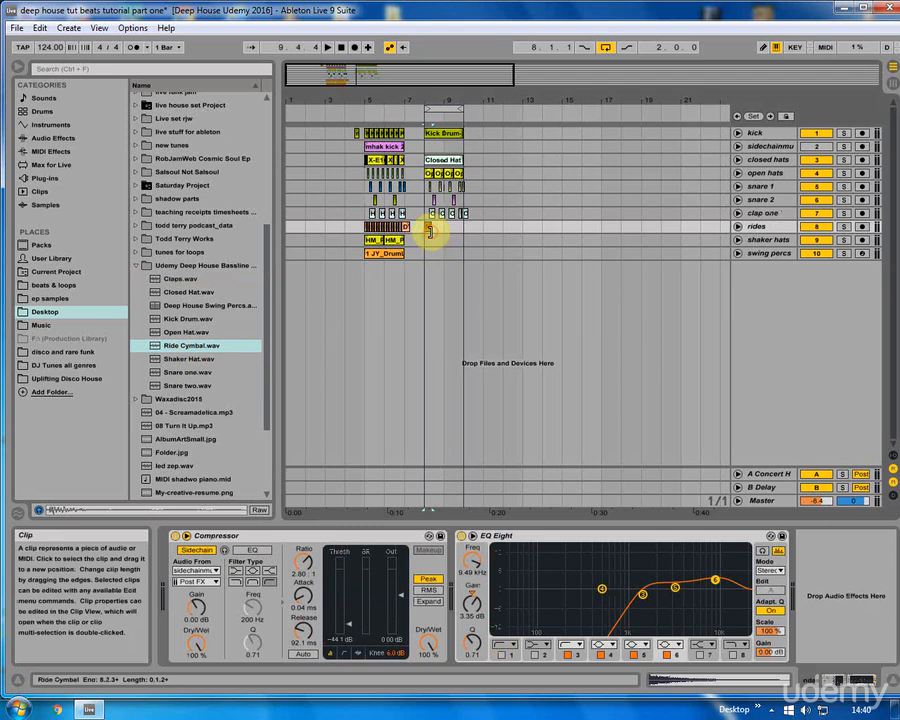
{"action": "left_click", "coordinate": [843, 228]}
{"action": "key", "text": "space"}
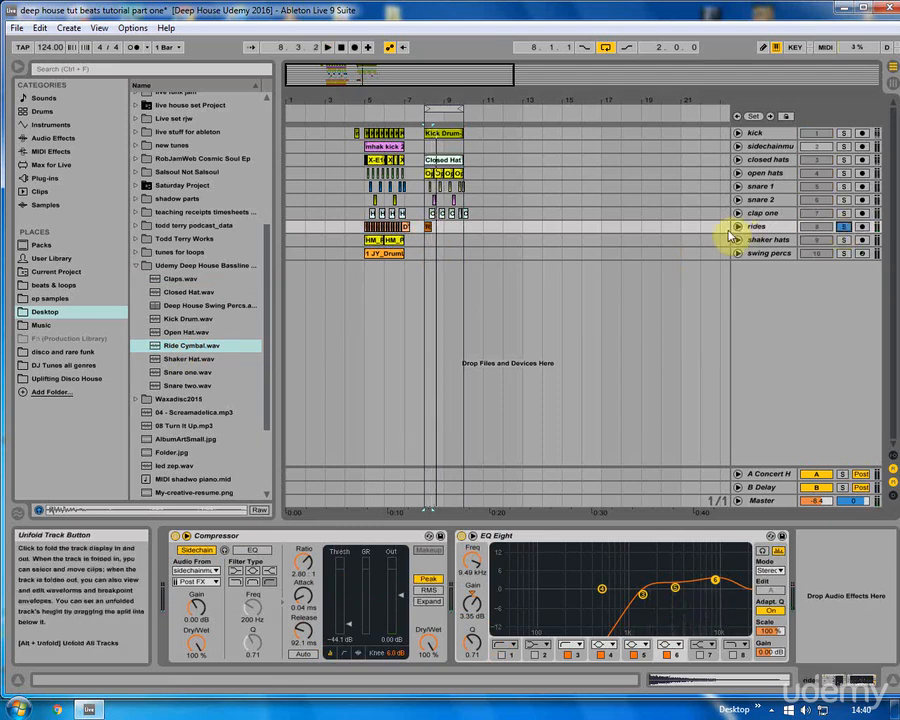
Step: Unfold the rides track and set the Ride Cymbal clip's gain to -5.82 dB
{"action": "left_click_drag", "start_coordinate": [424, 100], "coordinate": [583, 90]}
{"action": "left_click", "coordinate": [738, 227]}
{"action": "double_click", "coordinate": [591, 230]}
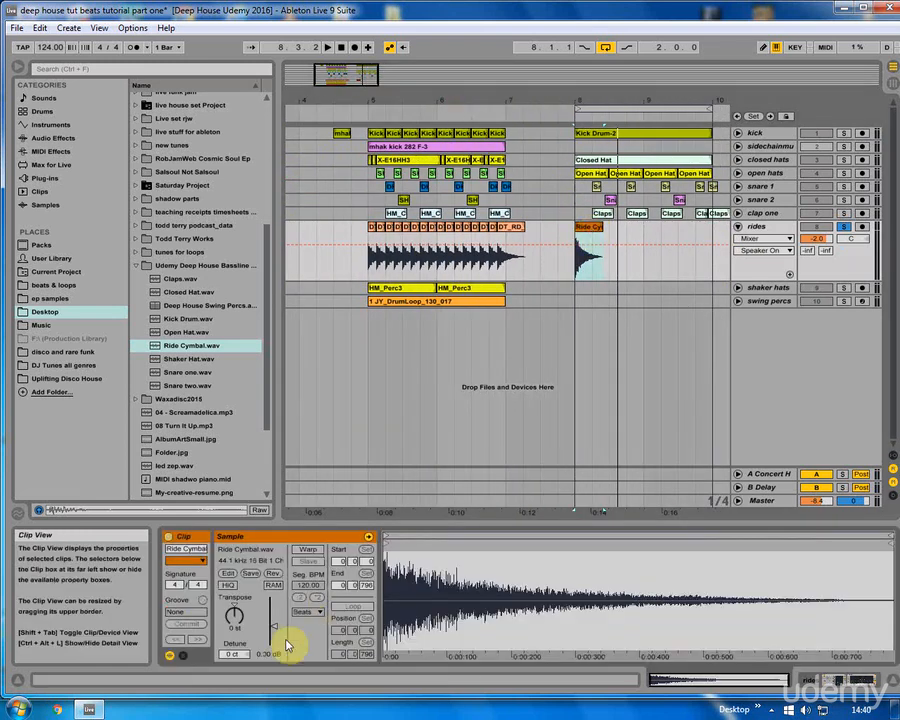
{"action": "left_click_drag", "start_coordinate": [272, 627], "coordinate": [276, 638]}
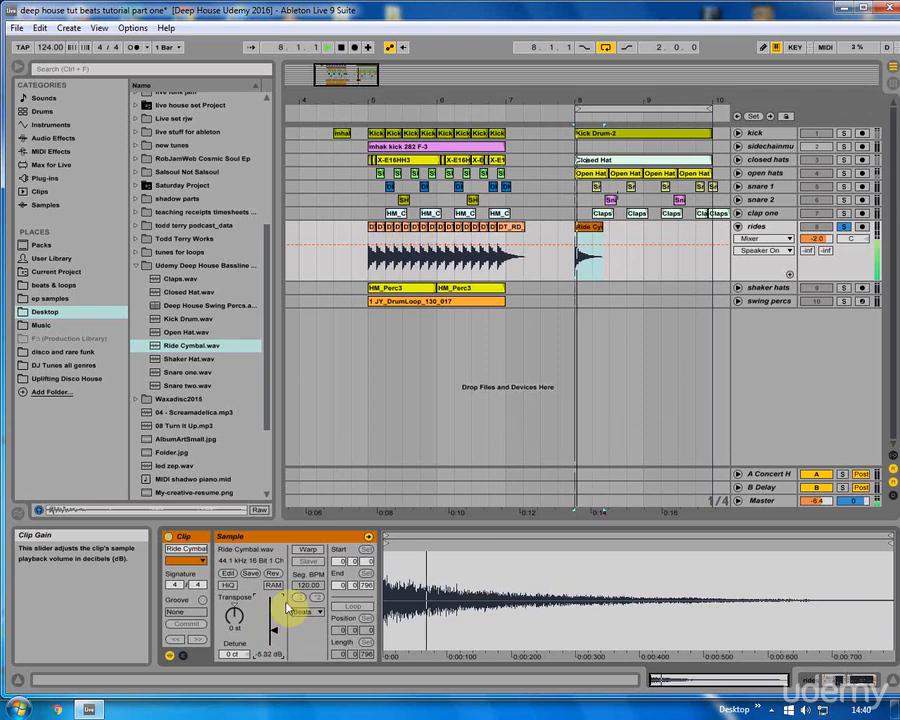
Step: Repeat the Ride Cymbal clip every half beat from bar 8 up to bar 10 on the rides track
{"action": "left_click", "coordinate": [572, 237]}
{"action": "mouse_move", "coordinate": [604, 102]}
{"action": "left_mouse_down"}
{"action": "mouse_move", "coordinate": [474, 102]}
{"action": "mouse_move", "coordinate": [652, 124]}
{"action": "mouse_move", "coordinate": [680, 142]}
{"action": "left_mouse_up"}
{"action": "left_click_drag", "start_coordinate": [560, 236], "coordinate": [312, 236]}
{"action": "left_click_drag", "start_coordinate": [610, 100], "coordinate": [310, 150]}
{"action": "left_click", "coordinate": [368, 228]}
{"action": "left_click_drag", "start_coordinate": [368, 231], "coordinate": [379, 232]}
{"action": "left_click", "coordinate": [340, 239]}
{"action": "key", "text": "space"}
{"action": "key", "text": "space"}
{"action": "left_click_drag", "start_coordinate": [380, 230], "coordinate": [395, 233]}
{"action": "left_click_drag", "start_coordinate": [336, 237], "coordinate": [547, 230]}
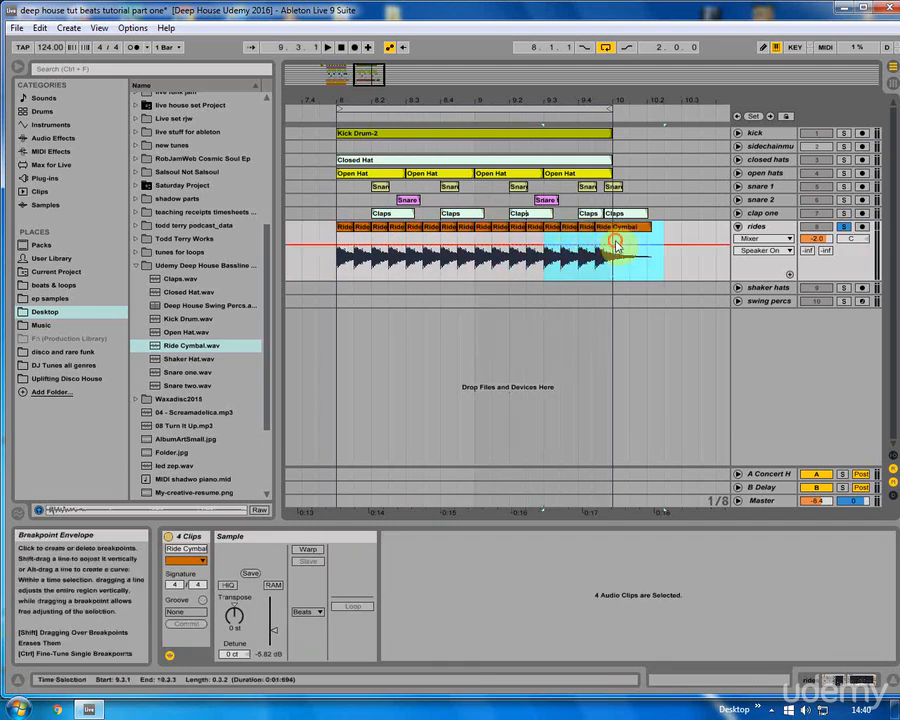
Step: Play the selected ride pattern from 8.1.1 to 10.1.1, and unsolo and fold the rides track
{"action": "left_click_drag", "start_coordinate": [612, 241], "coordinate": [343, 240]}
{"action": "key", "text": "space"}
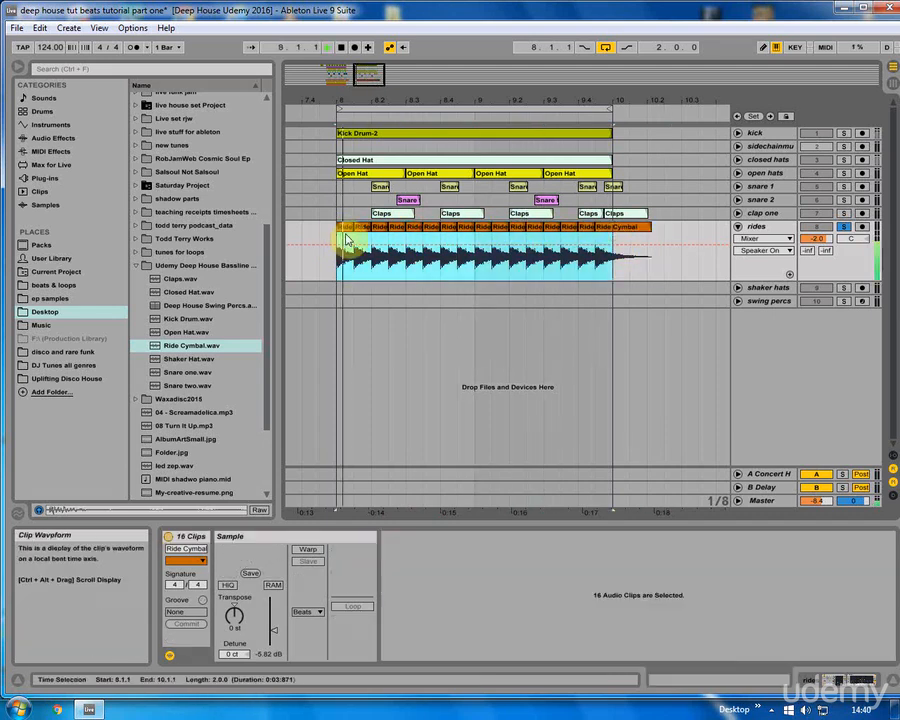
{"action": "left_click", "coordinate": [847, 229]}
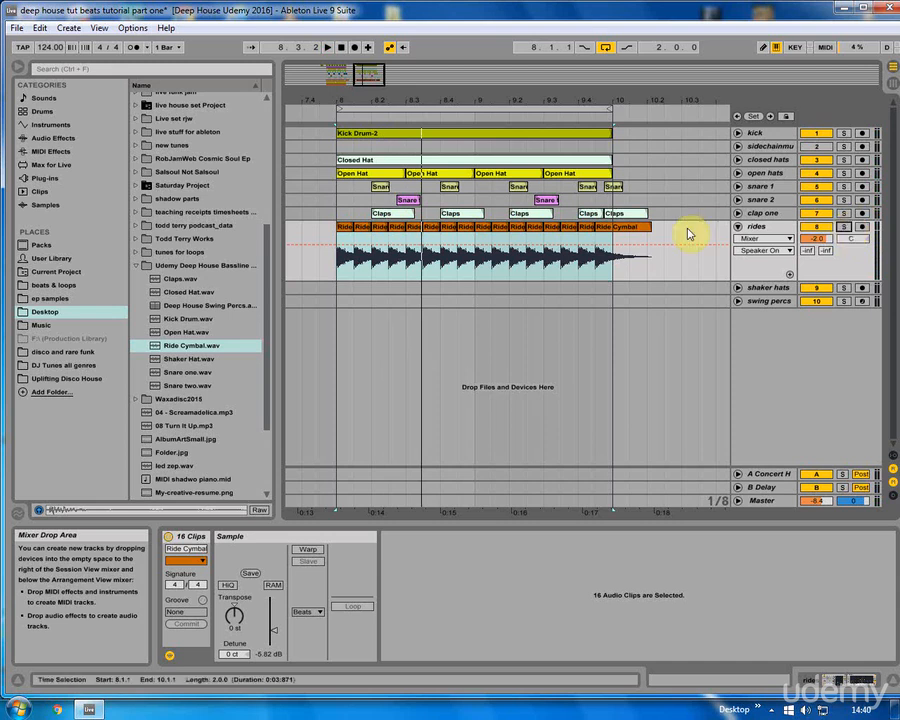
{"action": "left_click", "coordinate": [738, 227]}
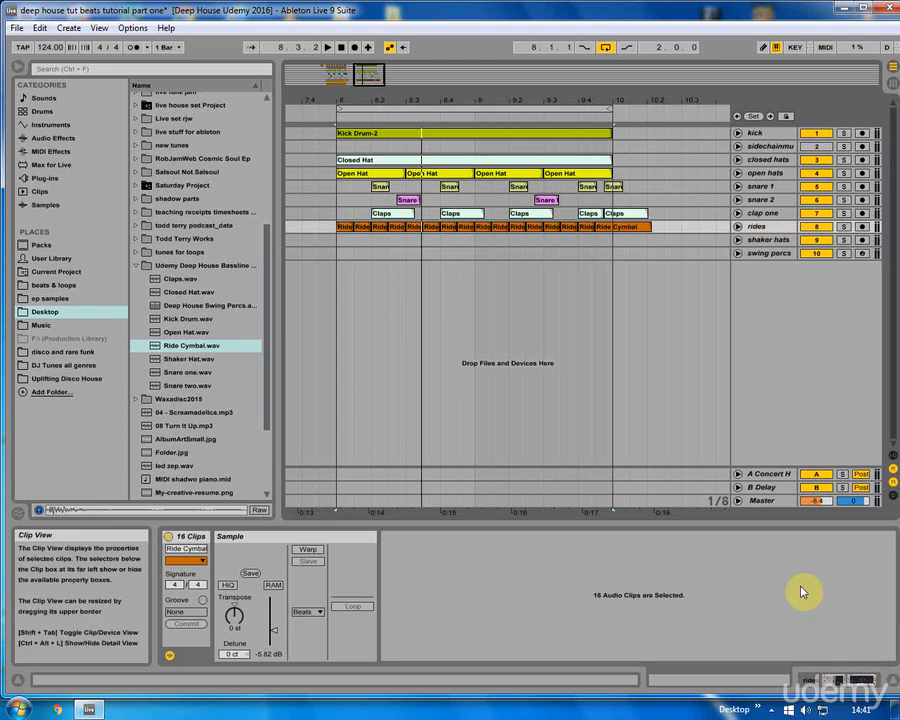
Step: Show the rides track's device chain and list the audio effects in the browser
{"action": "left_click", "coordinate": [845, 680]}
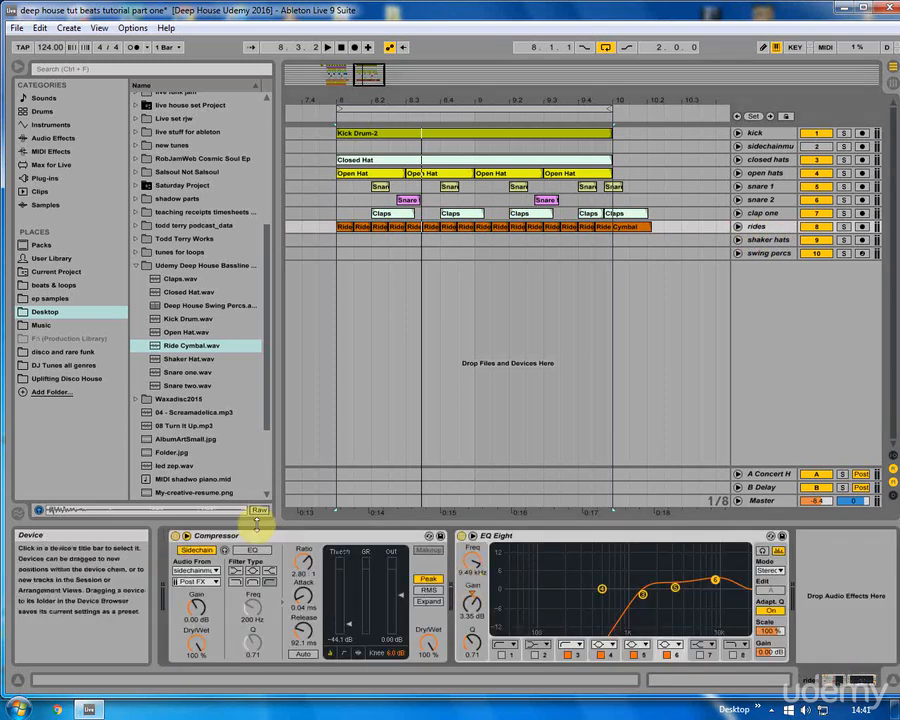
{"action": "left_click", "coordinate": [42, 124]}
{"action": "left_click", "coordinate": [45, 138]}
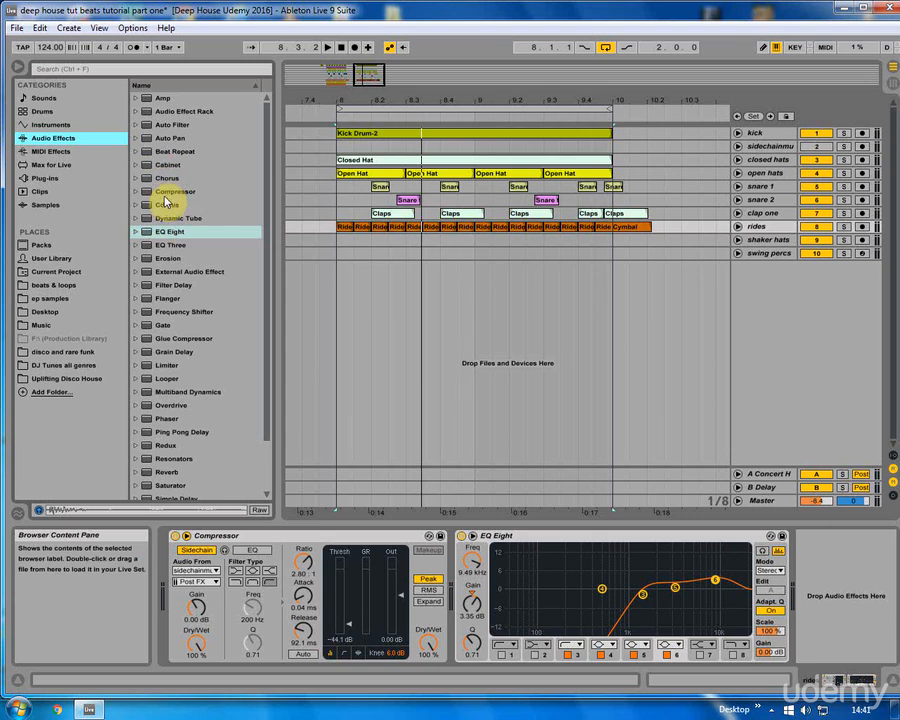
Step: Select the sidechainmute track and view the command for inserting an audio track
{"action": "left_click_drag", "start_coordinate": [301, 95], "coordinate": [476, 106]}
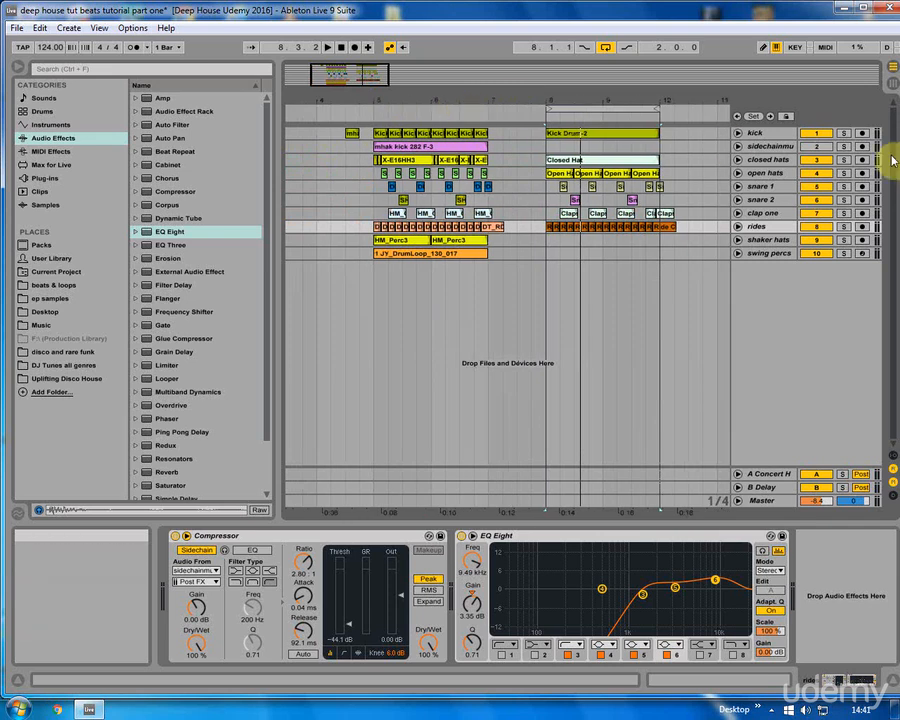
{"action": "left_click", "coordinate": [766, 147]}
{"action": "left_click", "coordinate": [40, 28]}
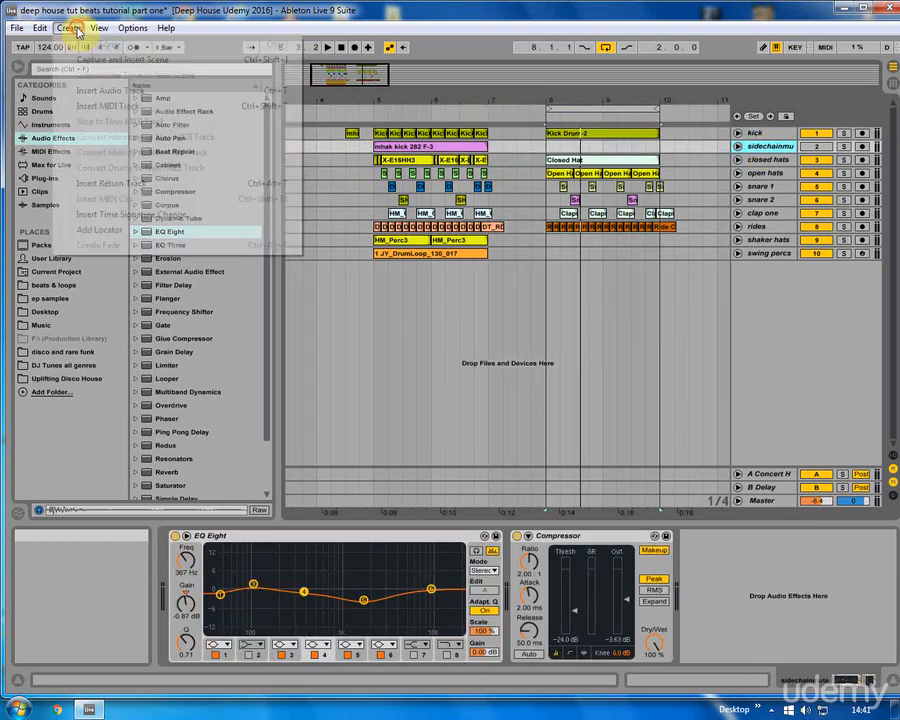
{"action": "mouse_move", "coordinate": [68, 28]}
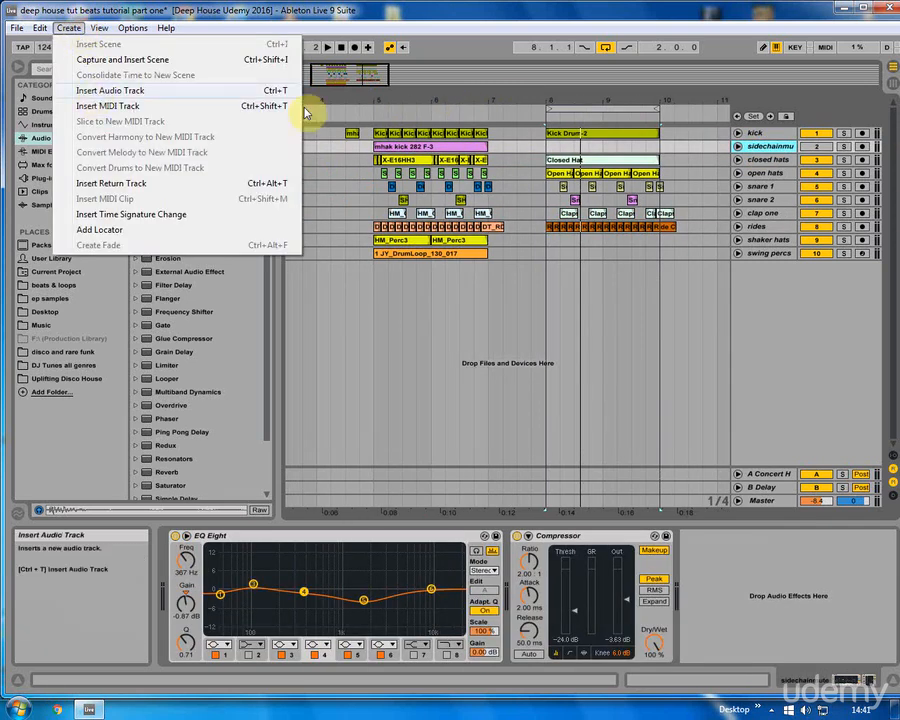
{"action": "left_click", "coordinate": [767, 147]}
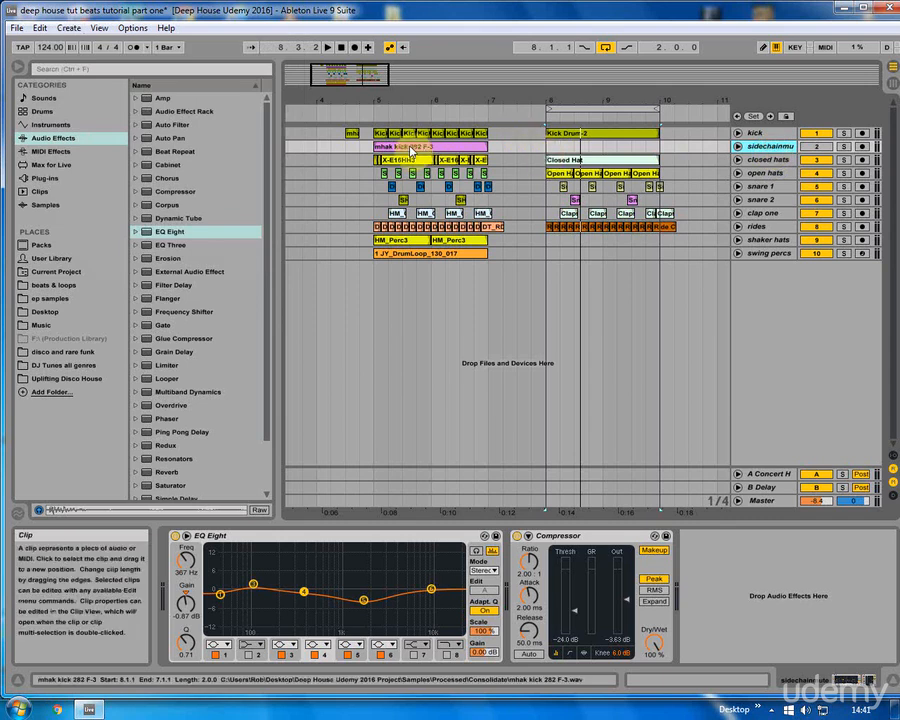
Step: Copy the Kick Drum-2 clip to bar 8 on the sidechainmute track and colour the copy orange
{"action": "left_click", "coordinate": [580, 138]}
{"action": "left_click_drag", "start_coordinate": [582, 143], "coordinate": [584, 151]}
{"action": "right_click", "coordinate": [583, 151]}
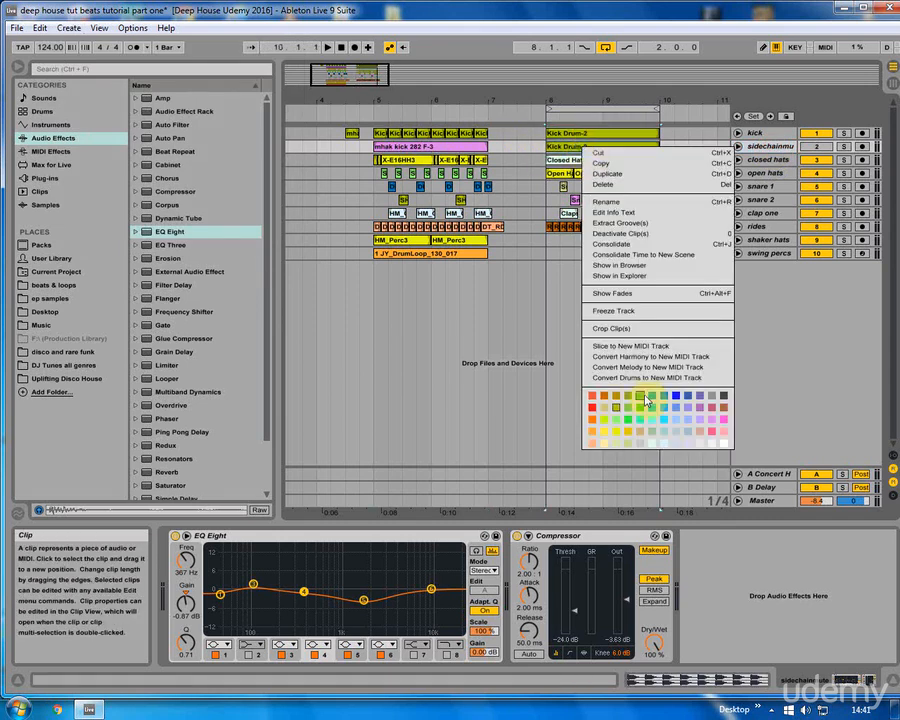
{"action": "left_click", "coordinate": [589, 417]}
Step: Rename the orange clip as sidechain mute, and briefly unfold its track
{"action": "right_click", "coordinate": [583, 152]}
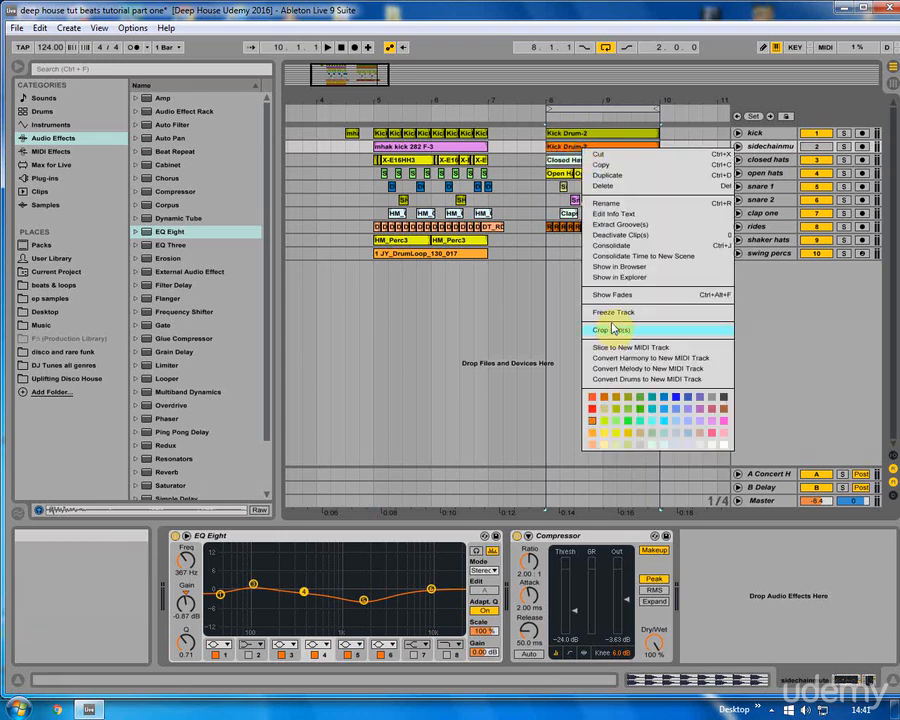
{"action": "left_click", "coordinate": [607, 210]}
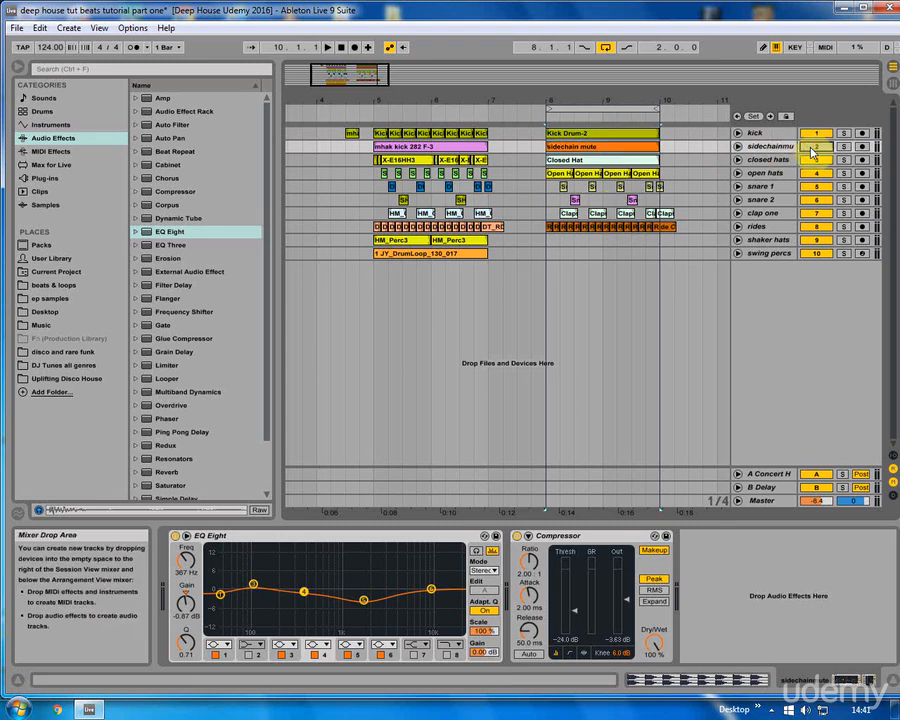
{"action": "left_click", "coordinate": [740, 148]}
{"action": "left_click", "coordinate": [740, 148]}
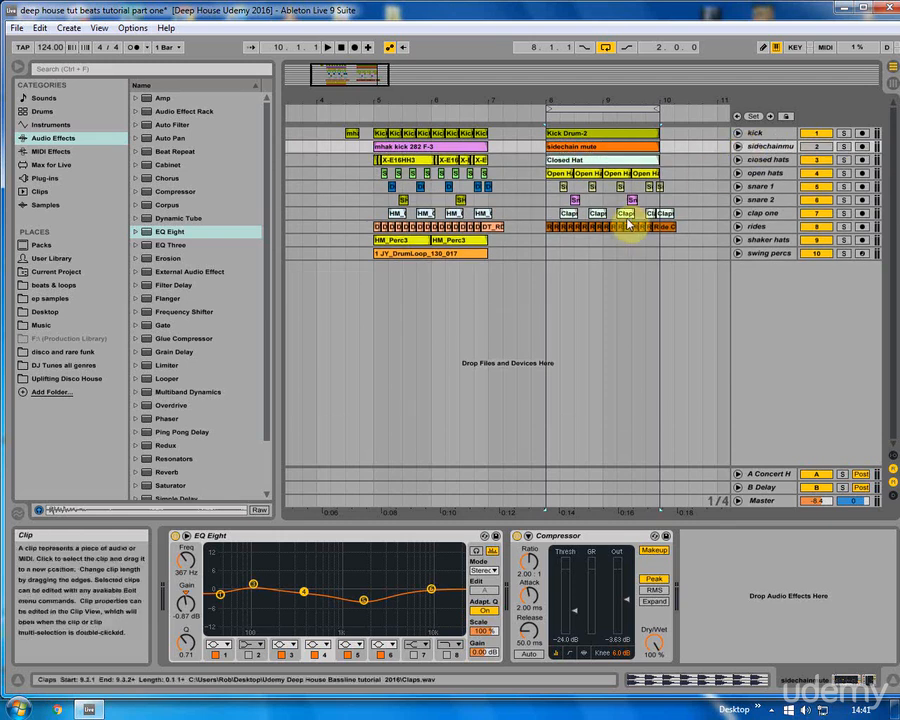
Step: Examine the sidechain section and the Audio From sources of the rides track's Compressor, keeping sidechainmute as the source
{"action": "left_click", "coordinate": [765, 226]}
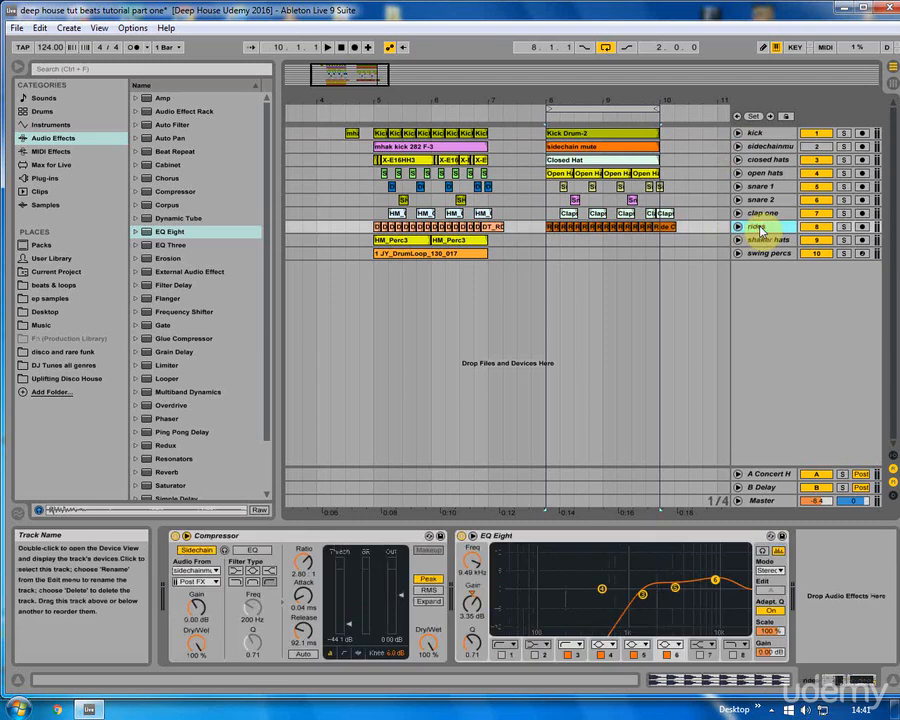
{"action": "left_click", "coordinate": [186, 538]}
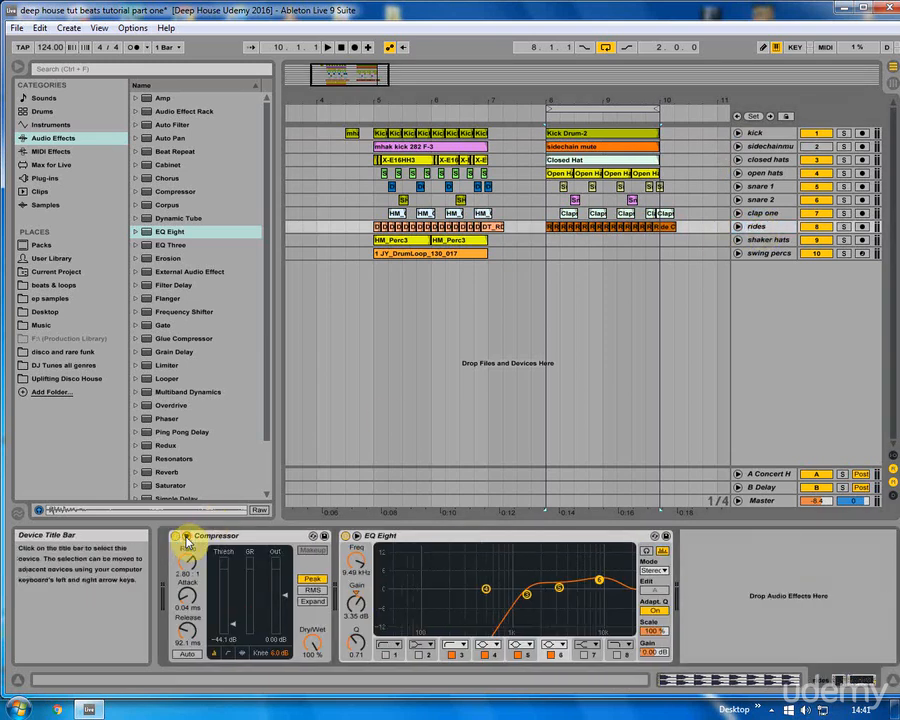
{"action": "left_click", "coordinate": [186, 538]}
{"action": "left_click", "coordinate": [201, 553]}
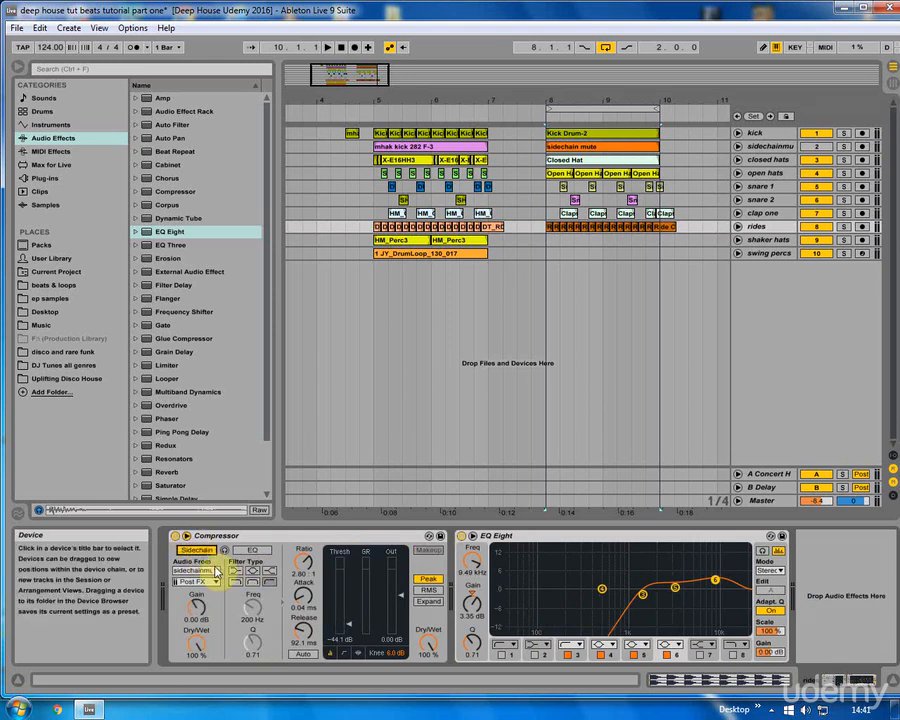
{"action": "left_click", "coordinate": [205, 571]}
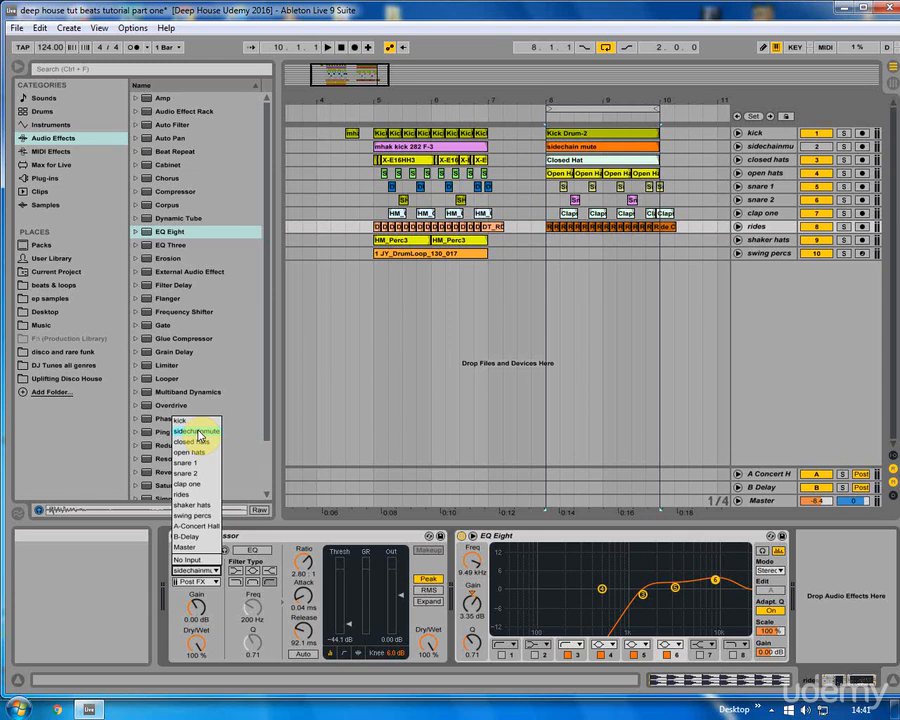
{"action": "left_click", "coordinate": [318, 571]}
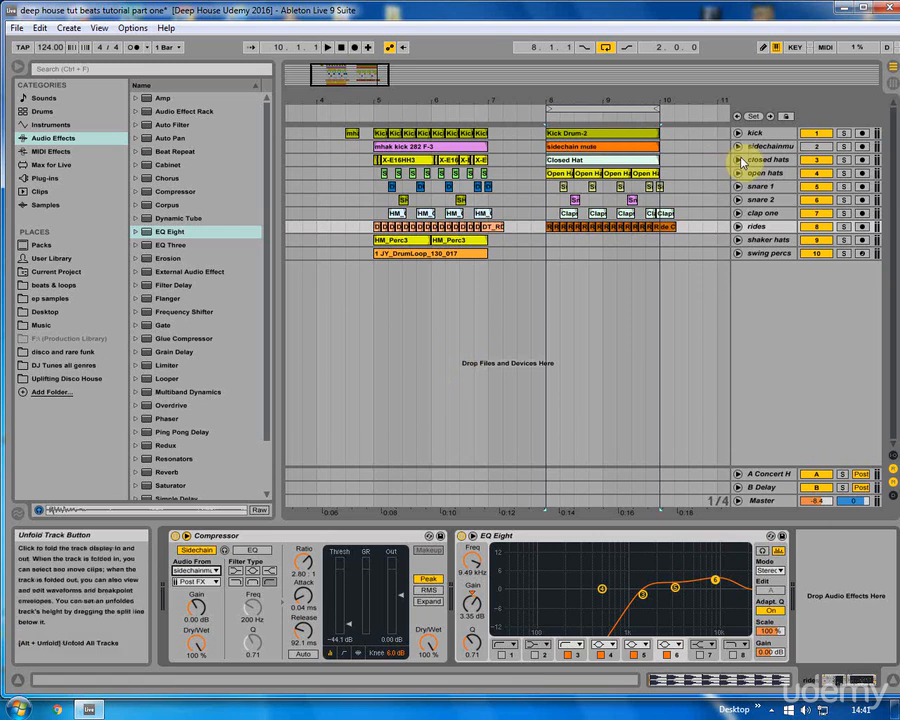
Step: Solo the rides track, play from bar 8, and set its Compressor's attack to 0.06 ms
{"action": "left_click", "coordinate": [841, 227]}
{"action": "left_click", "coordinate": [543, 235]}
{"action": "key", "text": "space"}
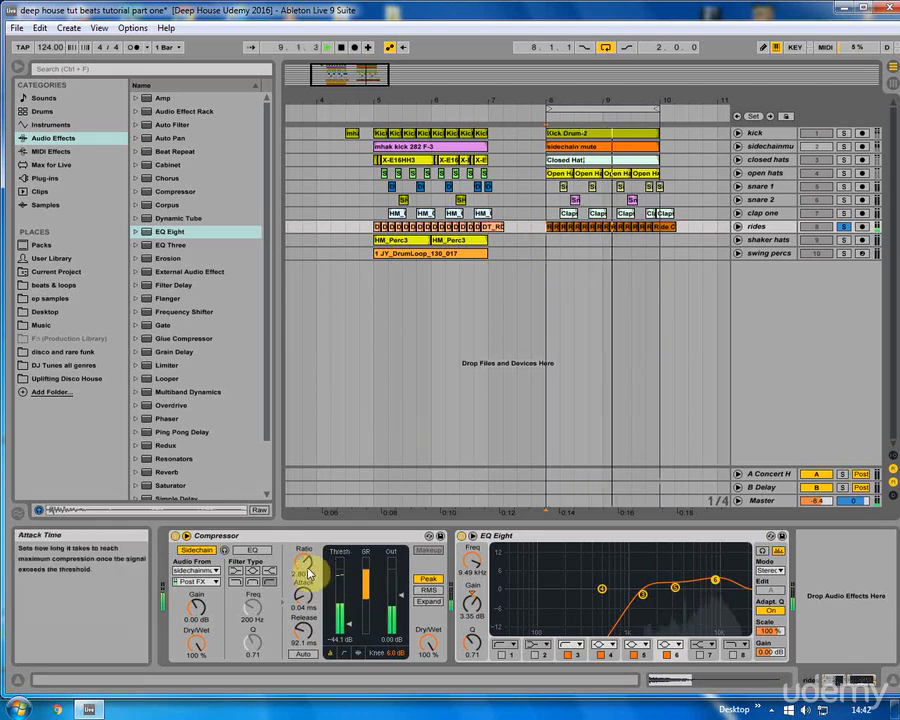
{"action": "mouse_move", "coordinate": [308, 601]}
{"action": "left_mouse_down"}
{"action": "mouse_move", "coordinate": [308, 570]}
{"action": "mouse_move", "coordinate": [306, 617]}
{"action": "left_mouse_up"}
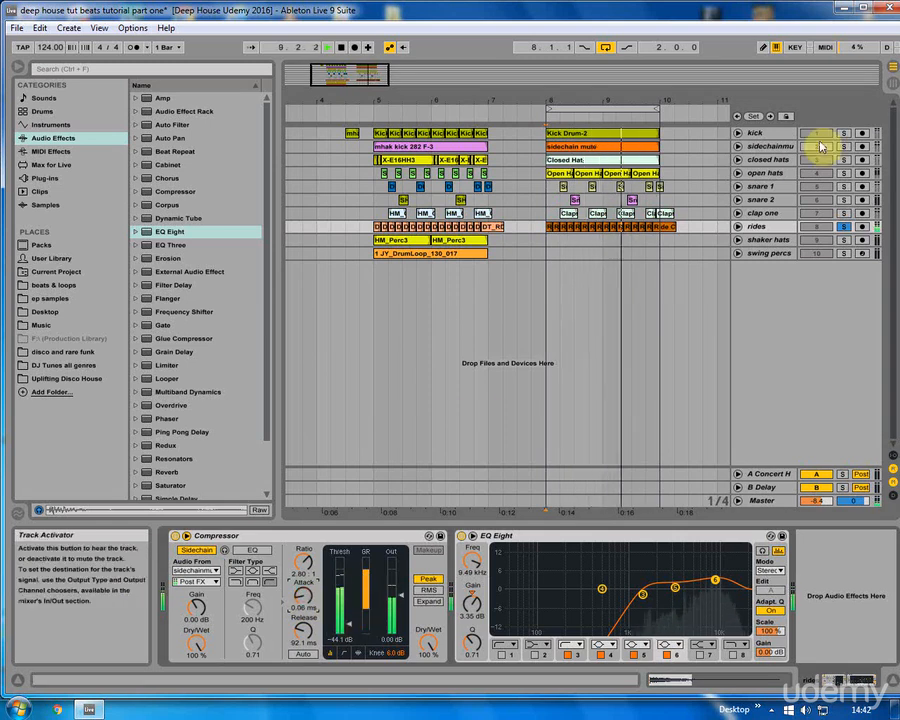
Step: Listen to the soloed rides from bar 8, add the kick to the solo for comparison, and clear the solos
{"action": "key", "text": "space"}
{"action": "key", "text": "space"}
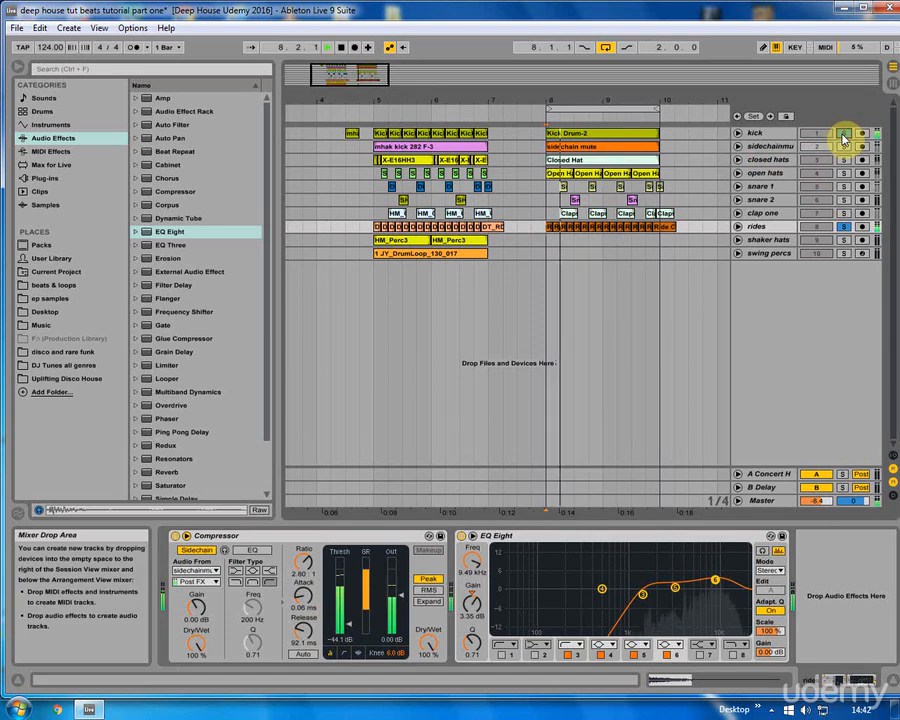
{"action": "left_click", "coordinate": [843, 136]}
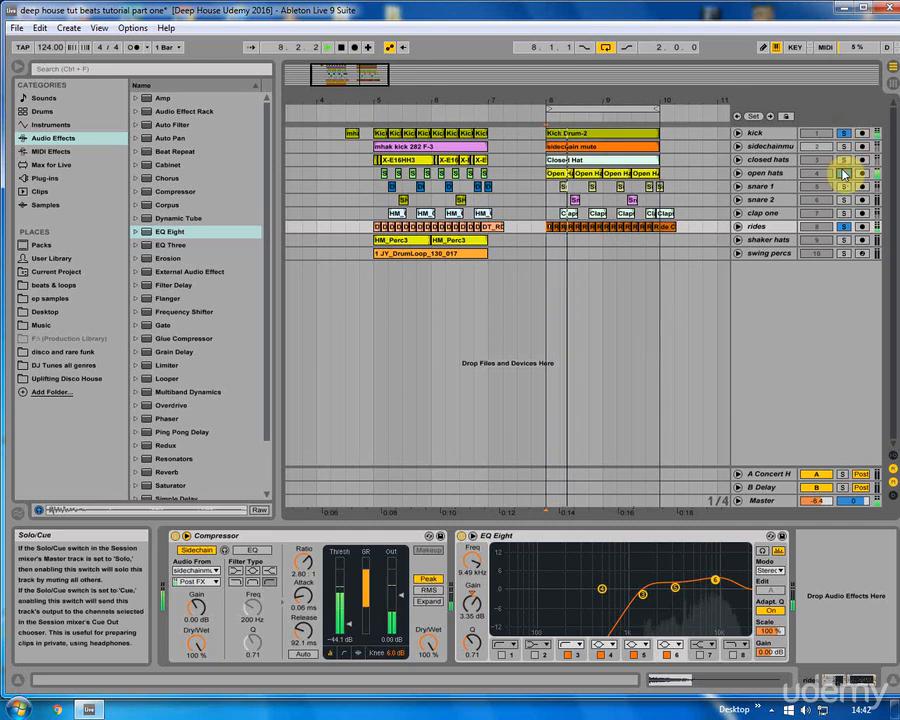
{"action": "left_click", "coordinate": [766, 173]}
{"action": "left_click", "coordinate": [843, 133]}
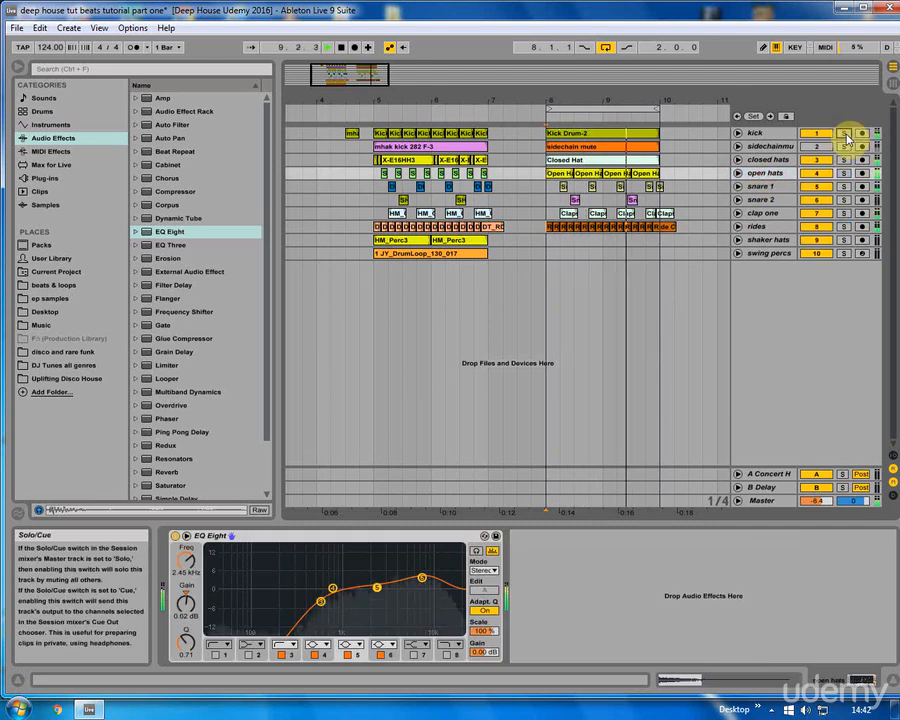
Step: Return the insert marker to bar 8 on the rides track and save the Live Set
{"action": "left_click", "coordinate": [545, 231]}
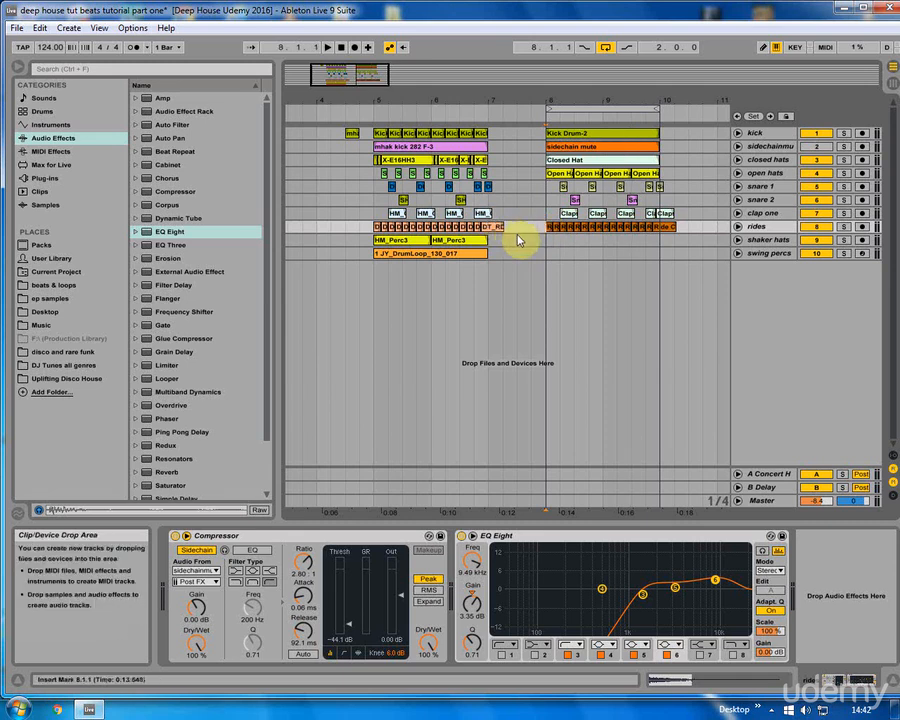
{"action": "left_click", "coordinate": [16, 28]}
{"action": "left_click", "coordinate": [53, 156]}
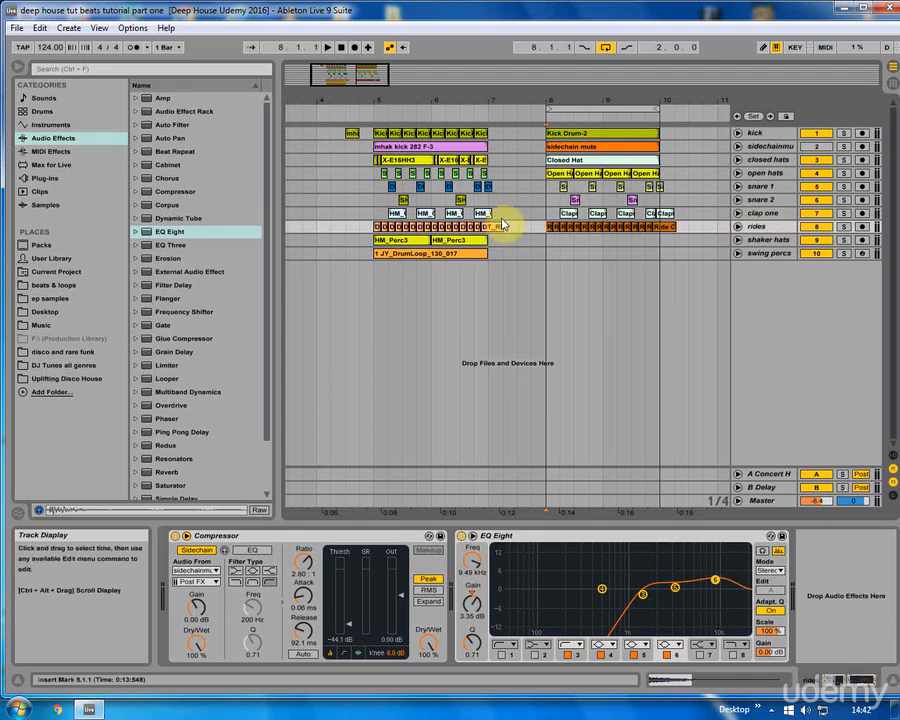
Step: Place Shaker Hat.wav from the Desktop sample folder at bar 8 on the shaker hats track and unfold the track
{"action": "left_click", "coordinate": [44, 297]}
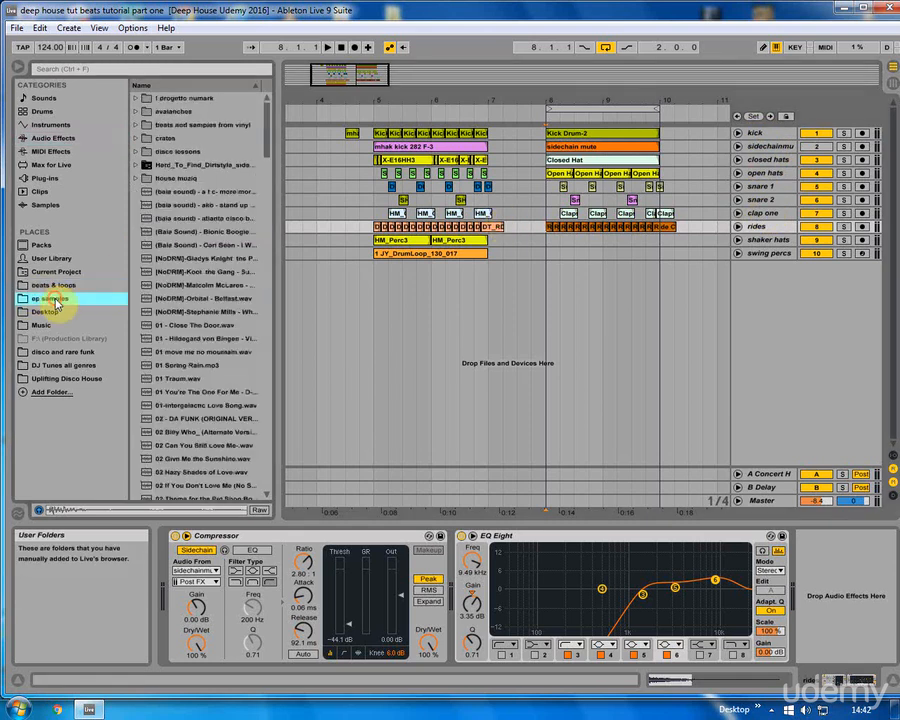
{"action": "left_click", "coordinate": [62, 311]}
{"action": "left_click", "coordinate": [151, 345]}
{"action": "left_click_drag", "start_coordinate": [183, 360], "coordinate": [566, 250]}
{"action": "left_click", "coordinate": [737, 240]}
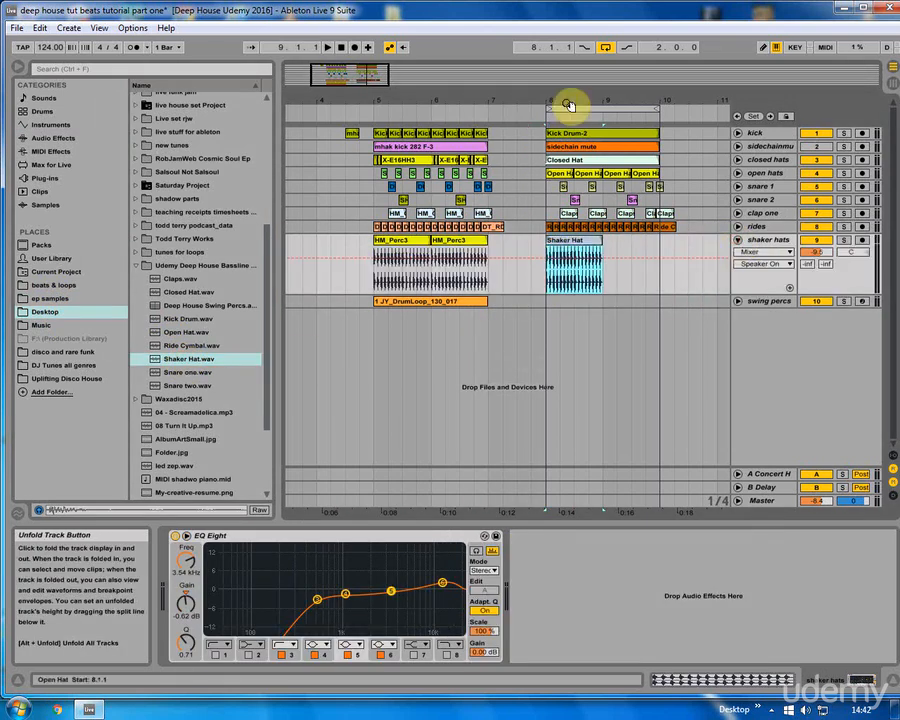
Step: Play the Shaker Hat clip from bar 8 with the mix, then solo the shaker hats track to check it
{"action": "double_click", "coordinate": [567, 104]}
{"action": "left_click_drag", "start_coordinate": [590, 92], "coordinate": [704, 92]}
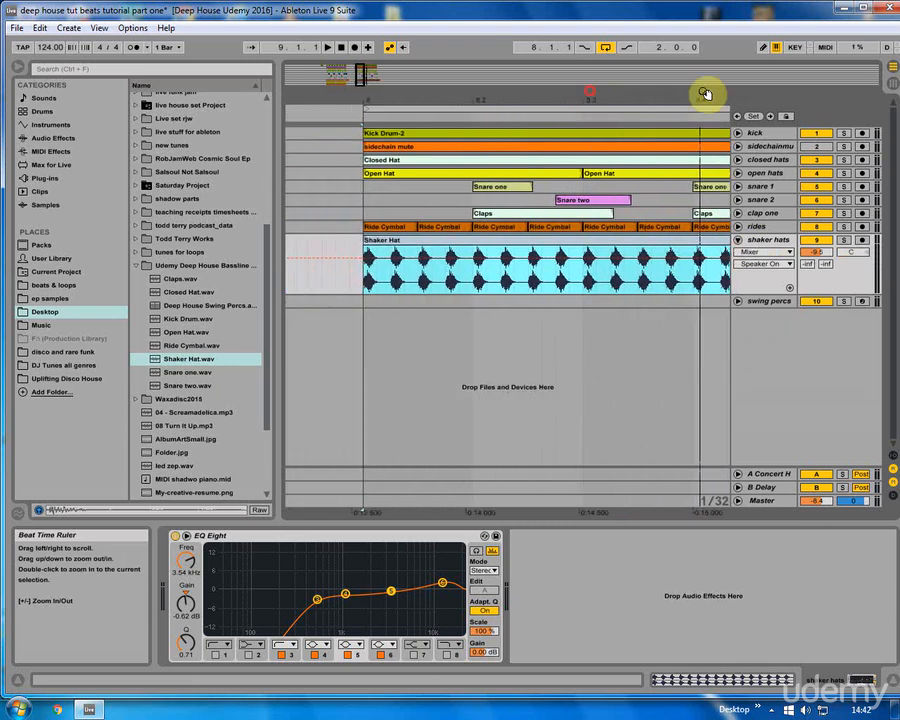
{"action": "left_click", "coordinate": [367, 257]}
{"action": "key", "text": "space"}
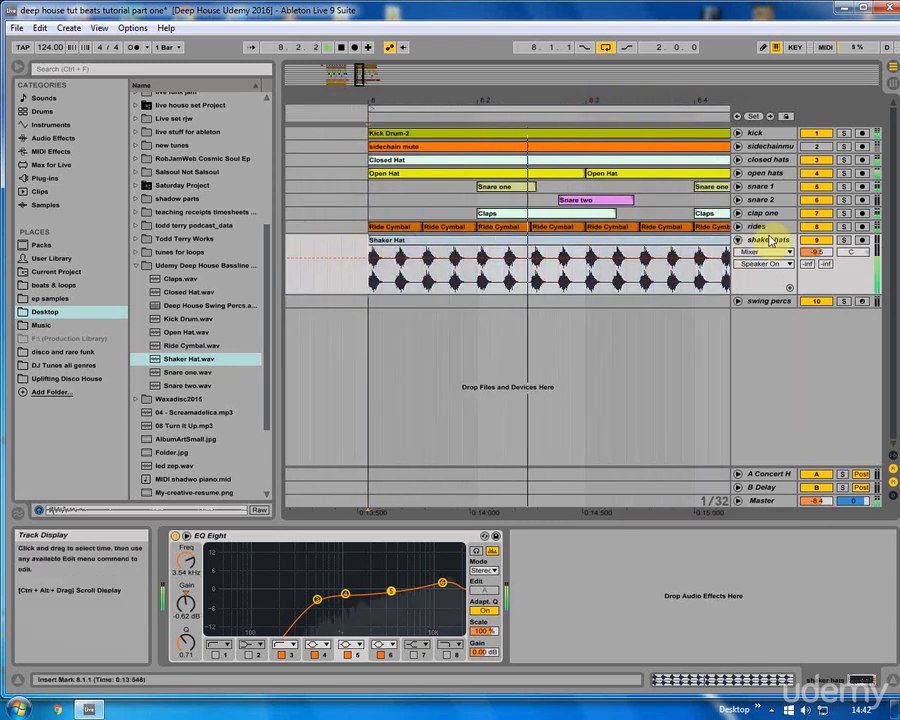
{"action": "left_click", "coordinate": [843, 240]}
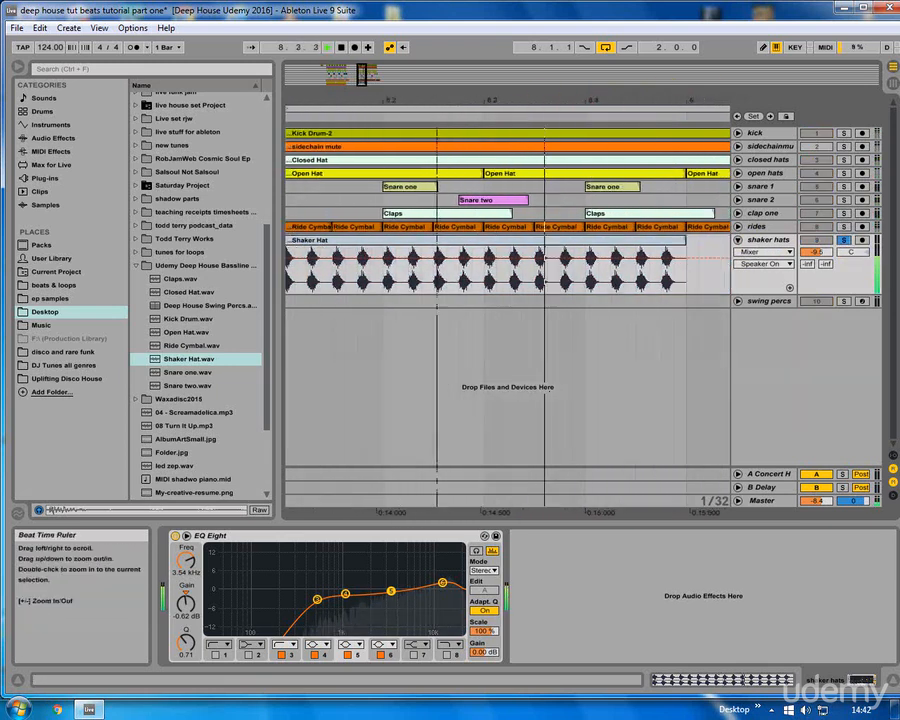
Step: Copy the Shaker Hat clip to bar 9 so the shaker part fills bars 8 and 9
{"action": "left_click_drag", "start_coordinate": [534, 107], "coordinate": [402, 100]}
{"action": "left_click_drag", "start_coordinate": [422, 245], "coordinate": [566, 245]}
{"action": "left_click_drag", "start_coordinate": [476, 245], "coordinate": [546, 245]}
Step: Play both Shaker Hat clips, unsolo the shaker hats track to hear the full beat, and fold the track
{"action": "key", "text": "space"}
{"action": "key", "text": "space"}
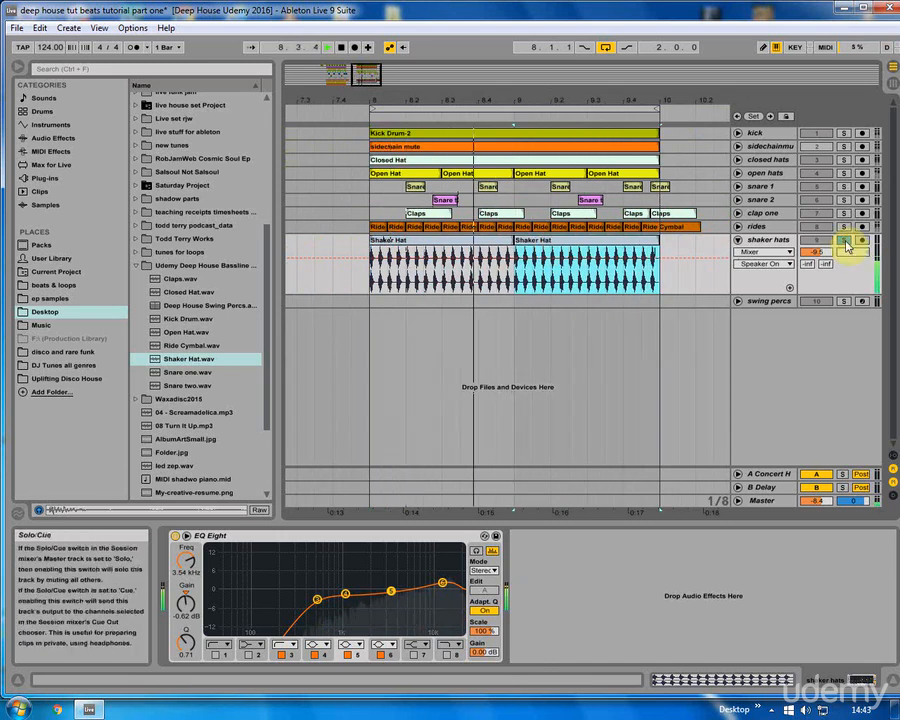
{"action": "left_click", "coordinate": [847, 245]}
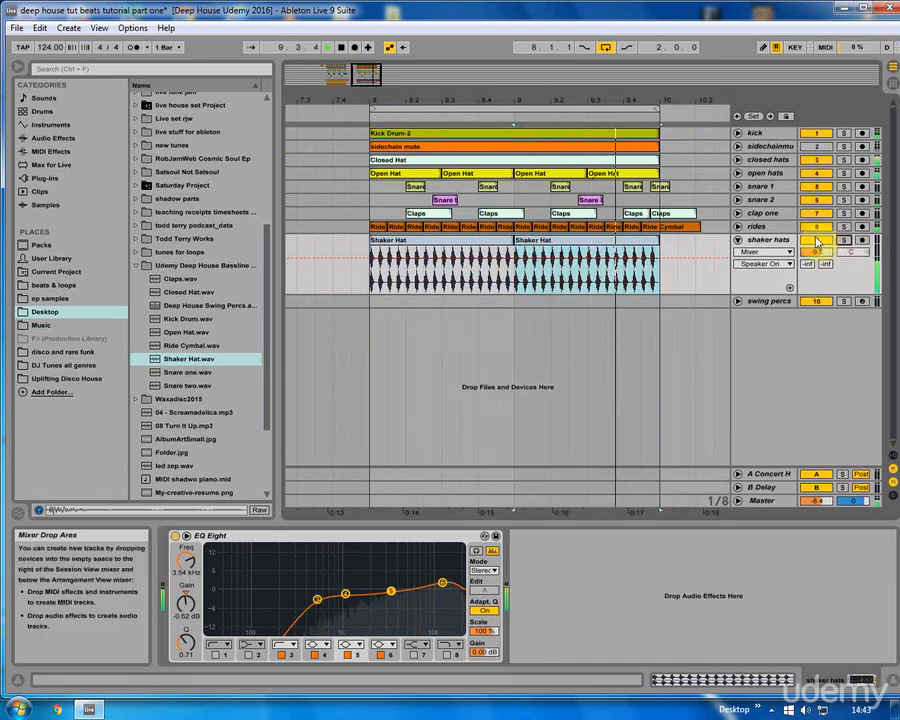
{"action": "left_click", "coordinate": [737, 240]}
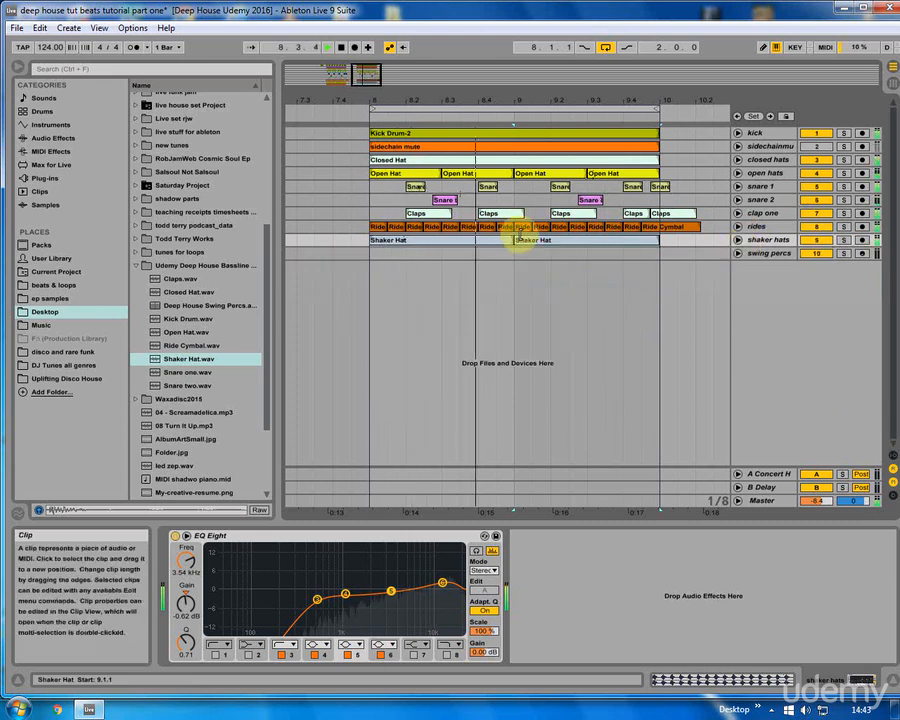
{"action": "key", "text": "space"}
Step: Save the Live Set with the added shaker part
{"action": "left_click_drag", "start_coordinate": [445, 99], "coordinate": [541, 97]}
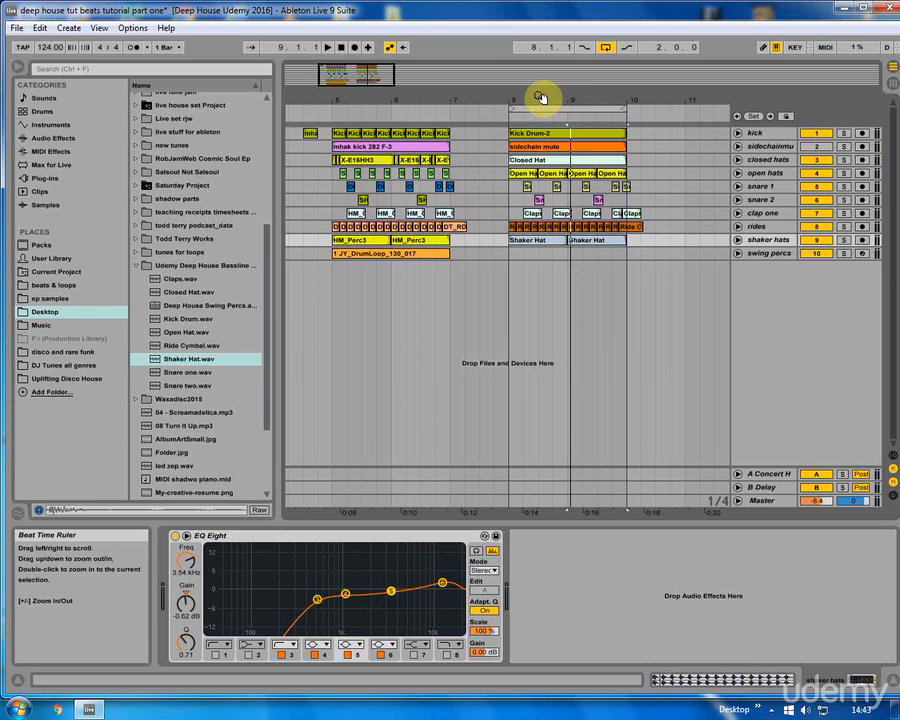
{"action": "left_click", "coordinate": [16, 27]}
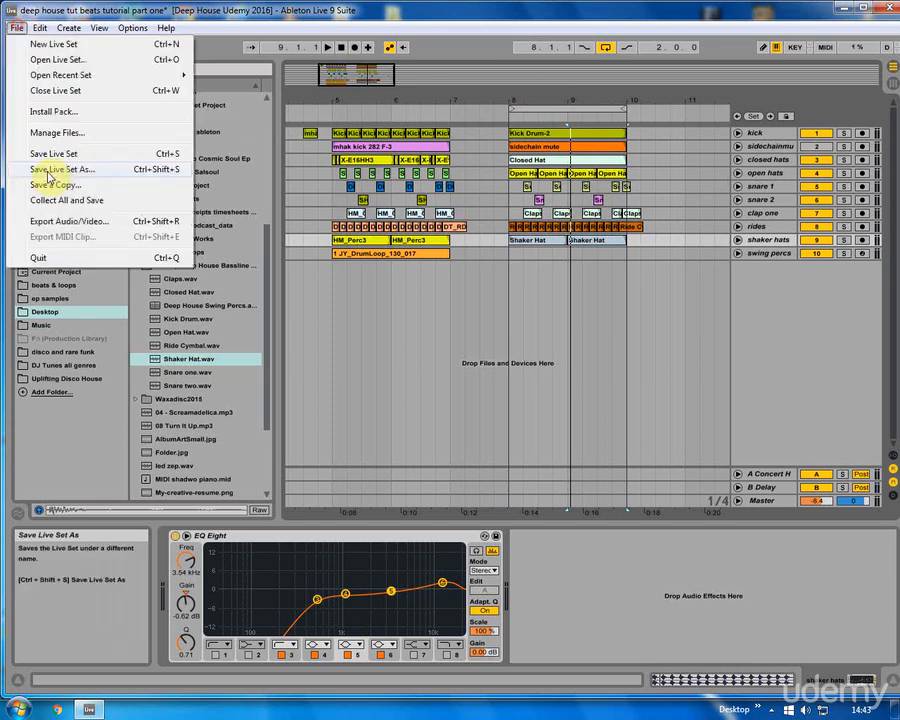
{"action": "left_click", "coordinate": [44, 150]}
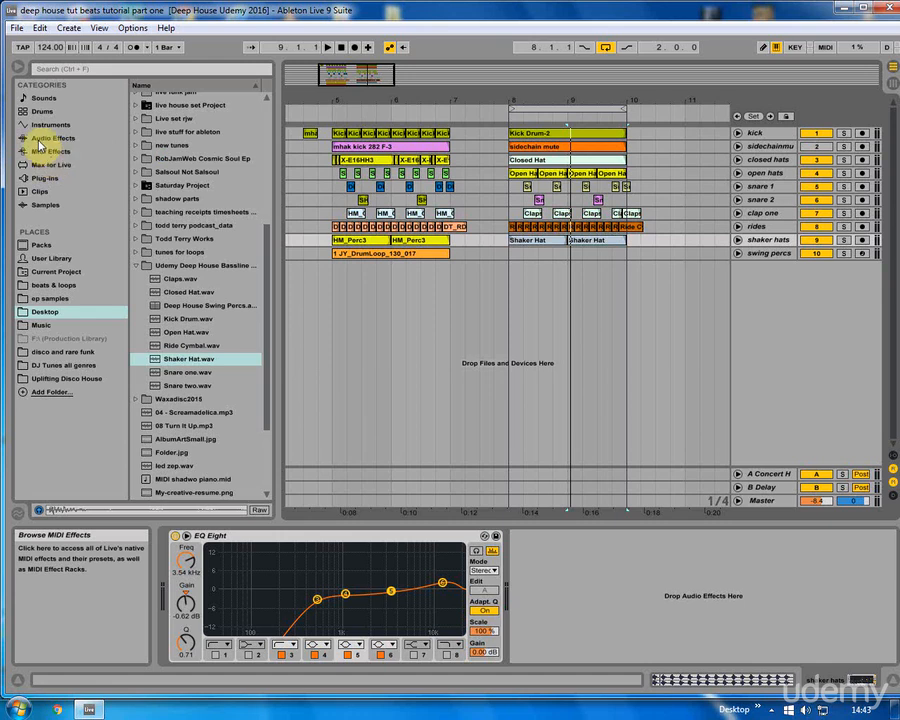
Step: Add a Drum Rack as a new track under swing percs and load the Deep House Swing Percs preset from the Desktop folder into it
{"action": "left_click", "coordinate": [43, 112]}
{"action": "left_click_drag", "start_coordinate": [163, 112], "coordinate": [486, 321]}
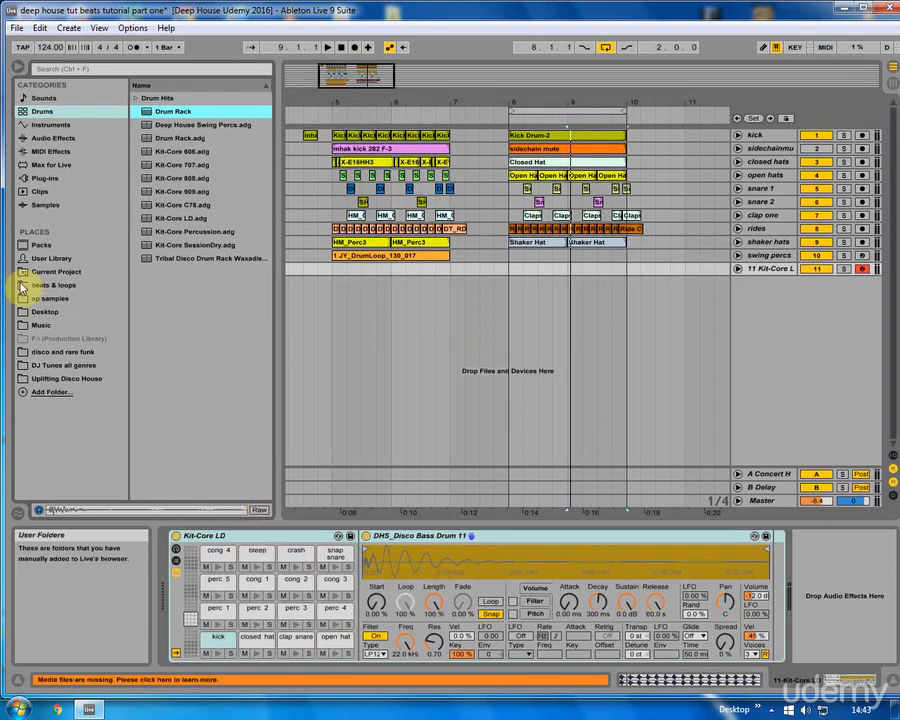
{"action": "left_click", "coordinate": [45, 311]}
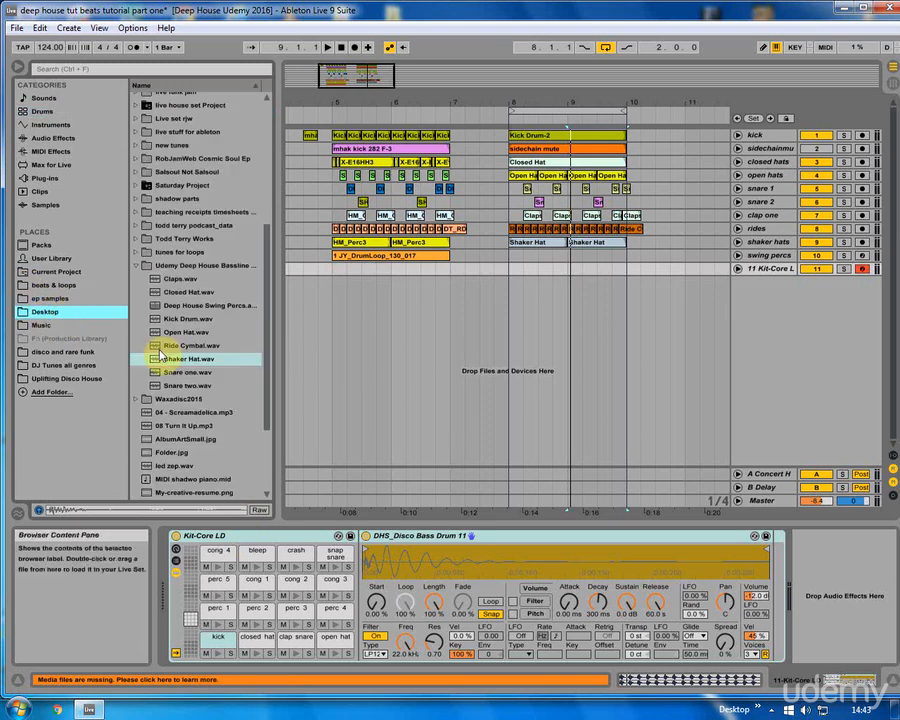
{"action": "left_click", "coordinate": [198, 305]}
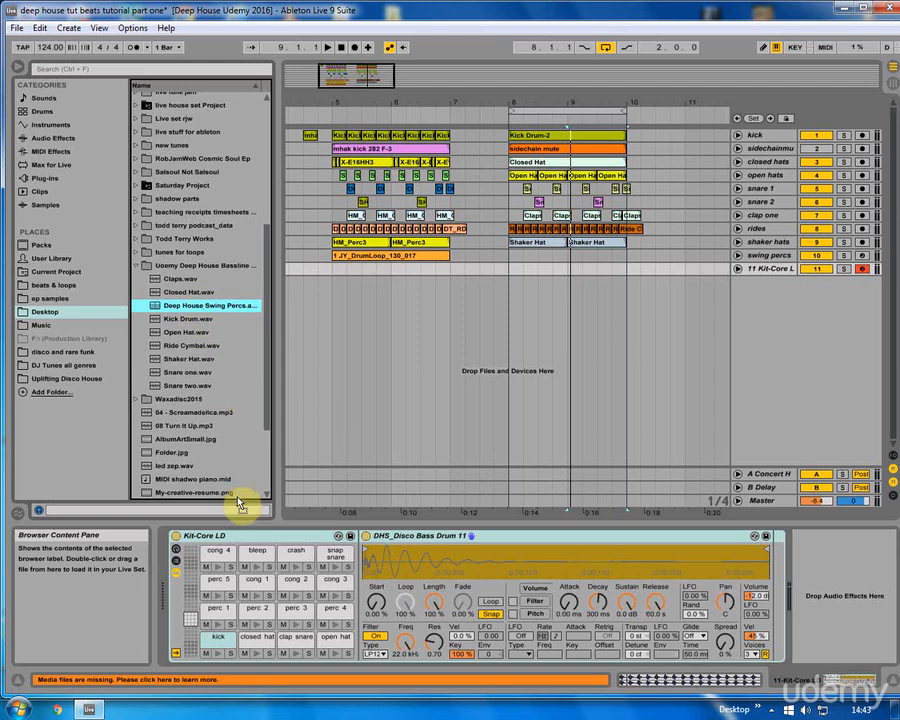
{"action": "left_click_drag", "start_coordinate": [259, 533], "coordinate": [259, 534]}
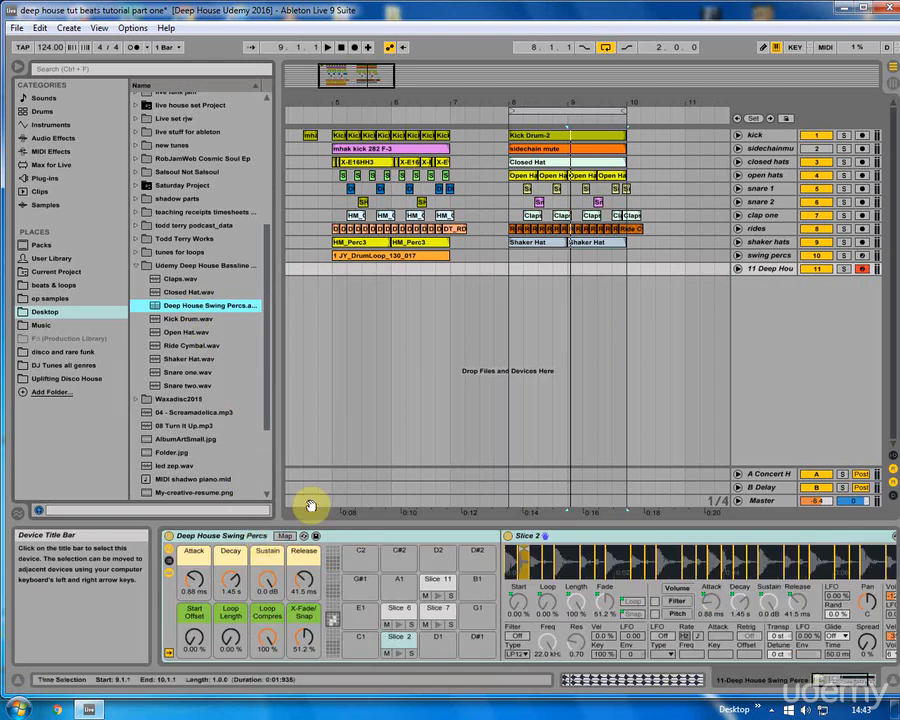
Step: Audition the individual pads Slice 2, 6, 7 and 11 of the Deep House Swing Percs rack
{"action": "left_click", "coordinate": [399, 654]}
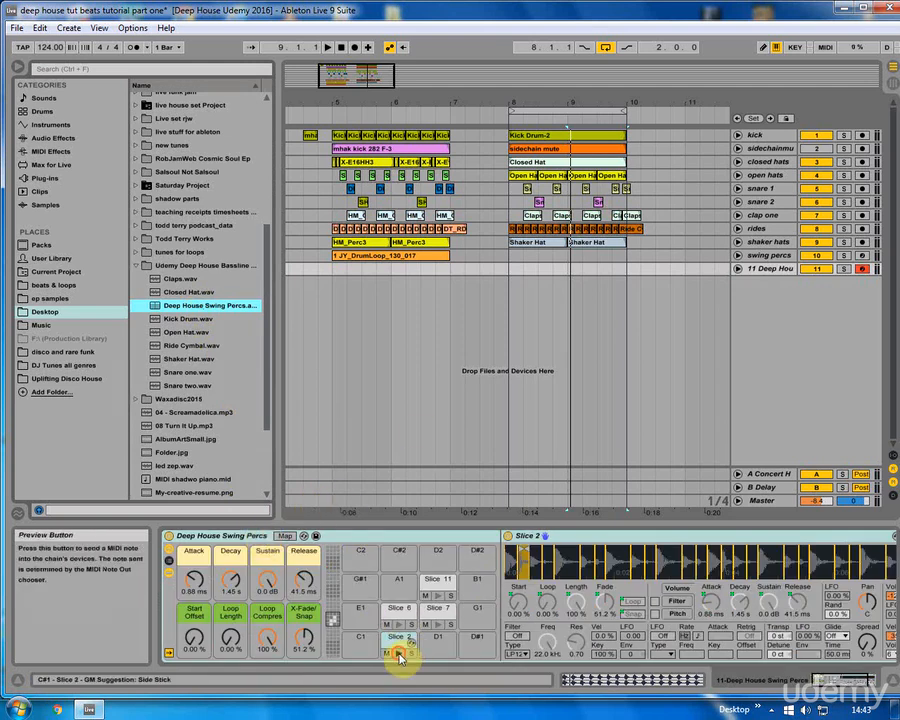
{"action": "left_click", "coordinate": [398, 625]}
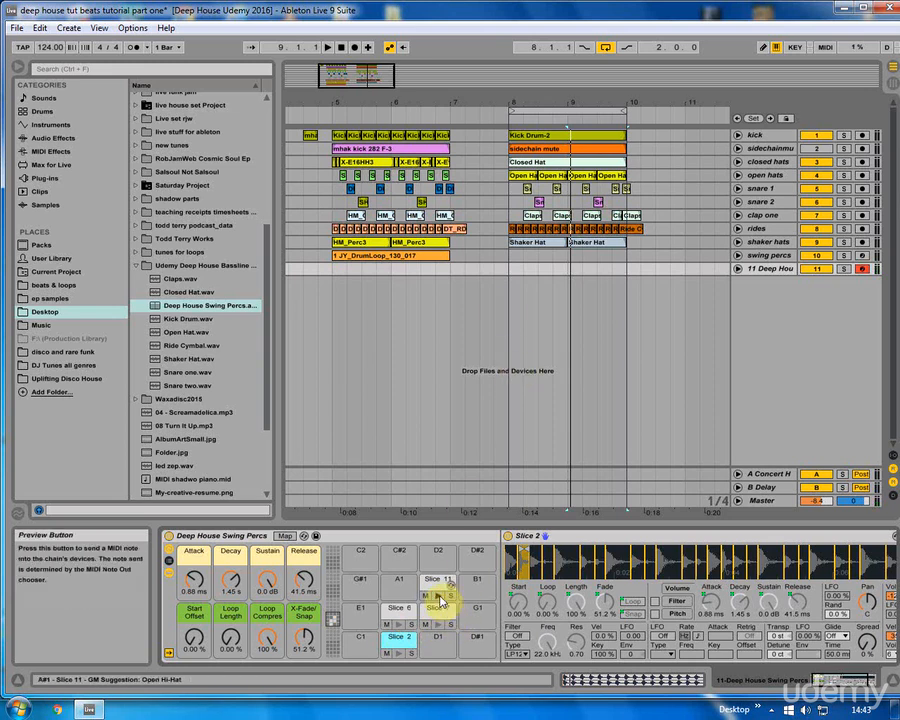
{"action": "left_click", "coordinate": [508, 278]}
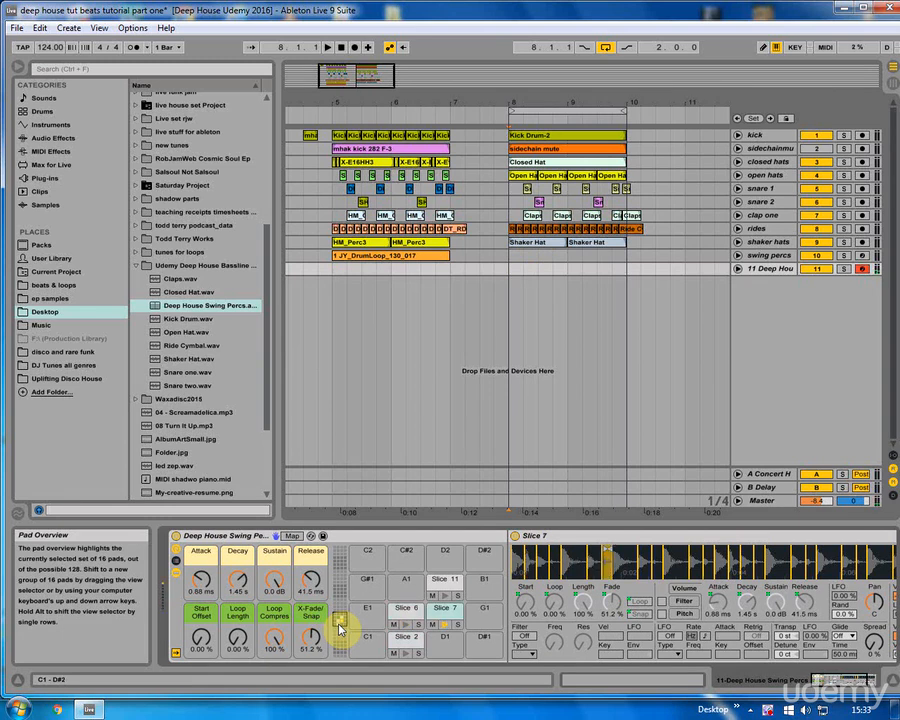
{"action": "key", "text": "u"}
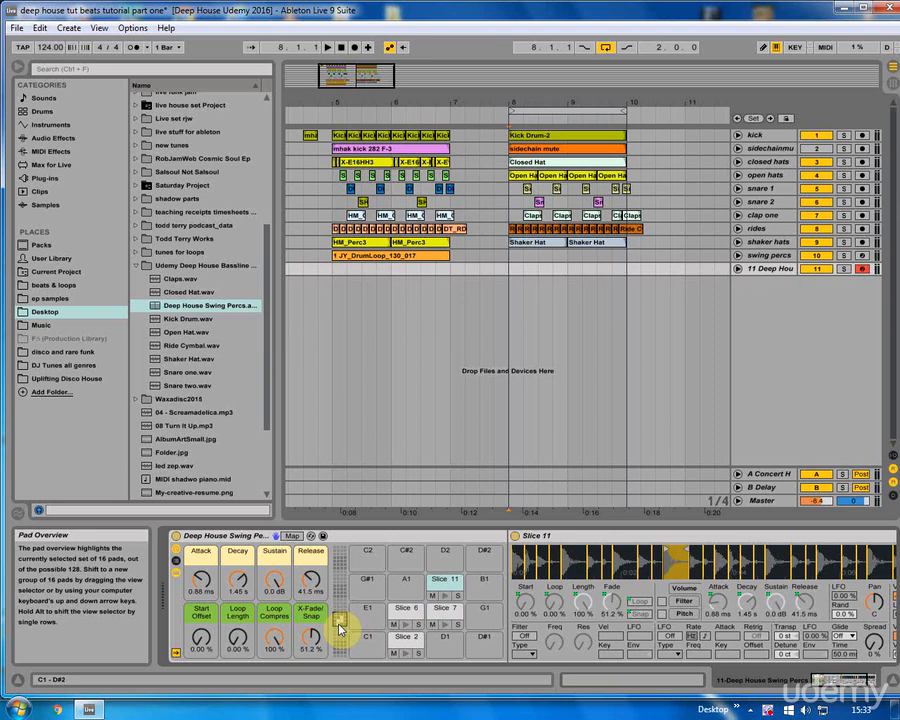
{"action": "key", "text": "a"}
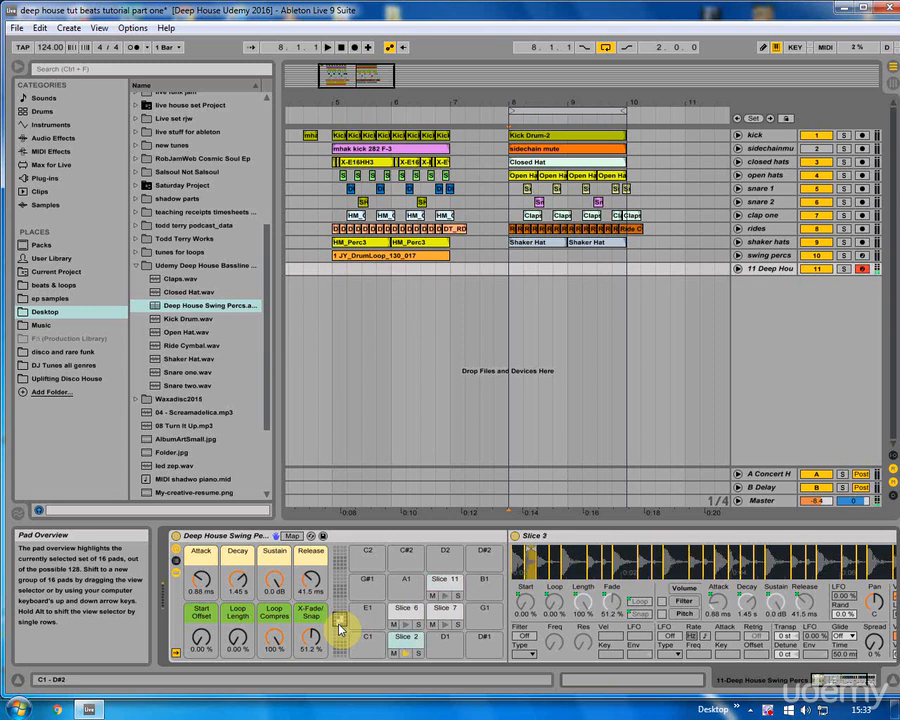
{"action": "key", "text": "d"}
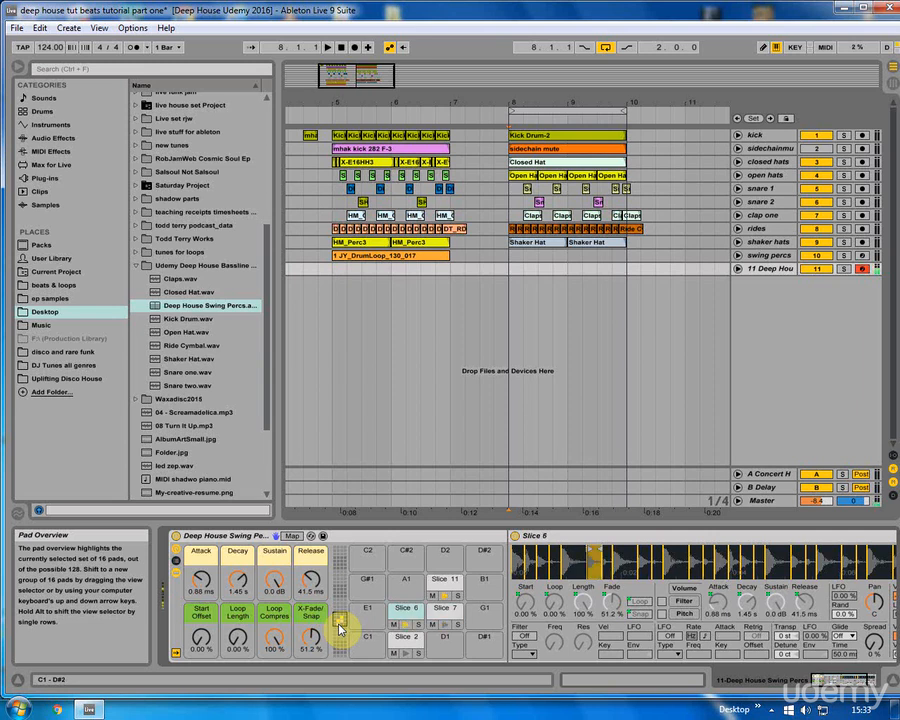
Step: Rehearse a swing percussion rhythm combining Slice 6, Slice 7 and Slice 11 of the rack
{"action": "key", "text": "u"}
{"action": "key", "text": "t"}
{"action": "key", "text": "u"}
{"action": "key", "text": "t"}
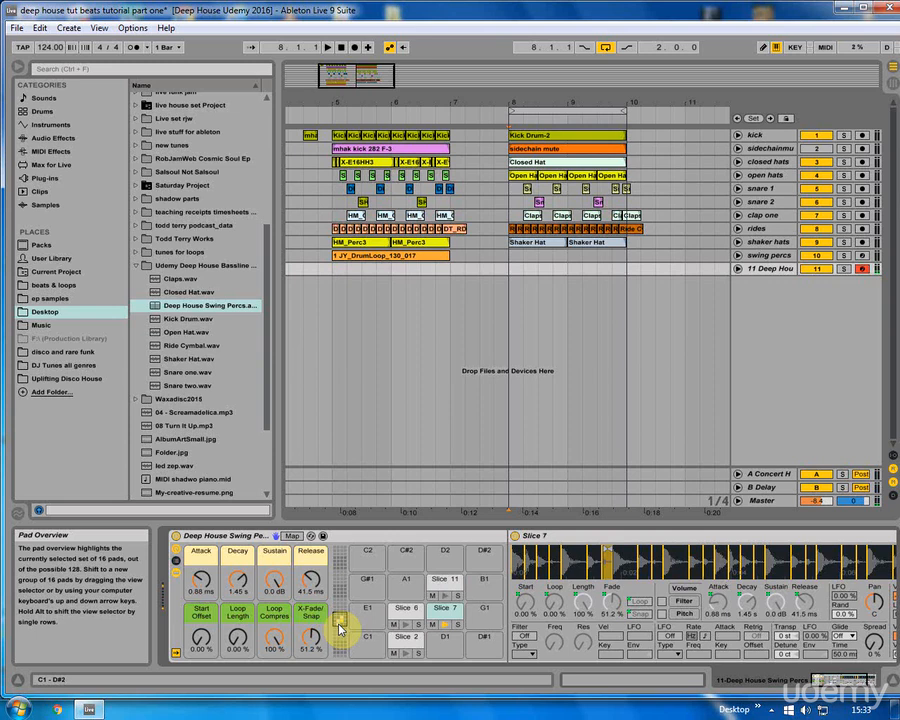
{"action": "key", "text": "f"}
{"action": "key", "text": "u"}
{"action": "key", "text": "t"}
{"action": "key", "text": "f"}
{"action": "key", "text": "t"}
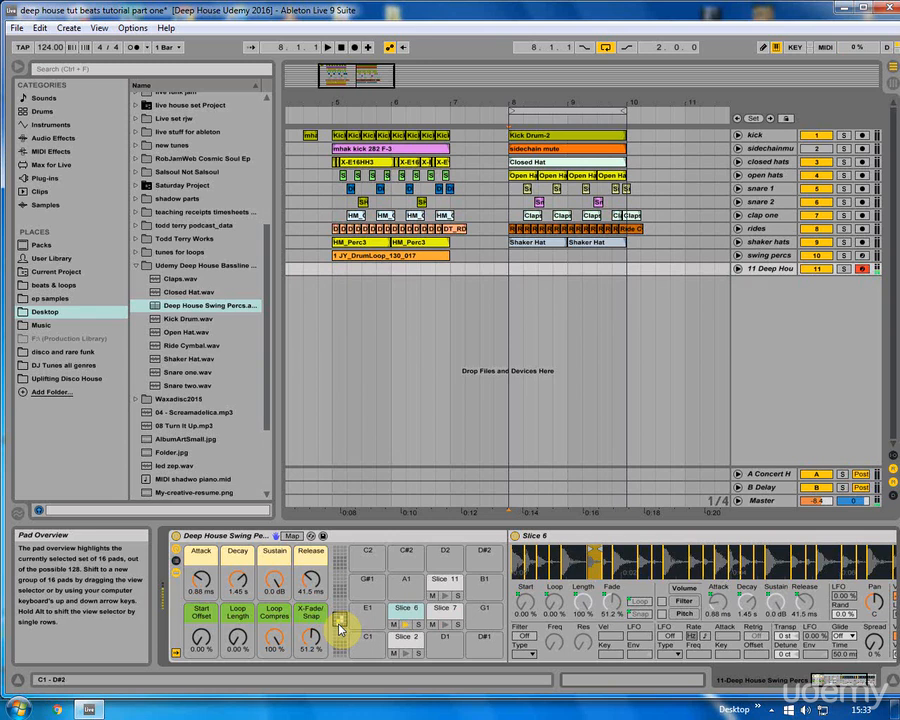
{"action": "key", "text": "u"}
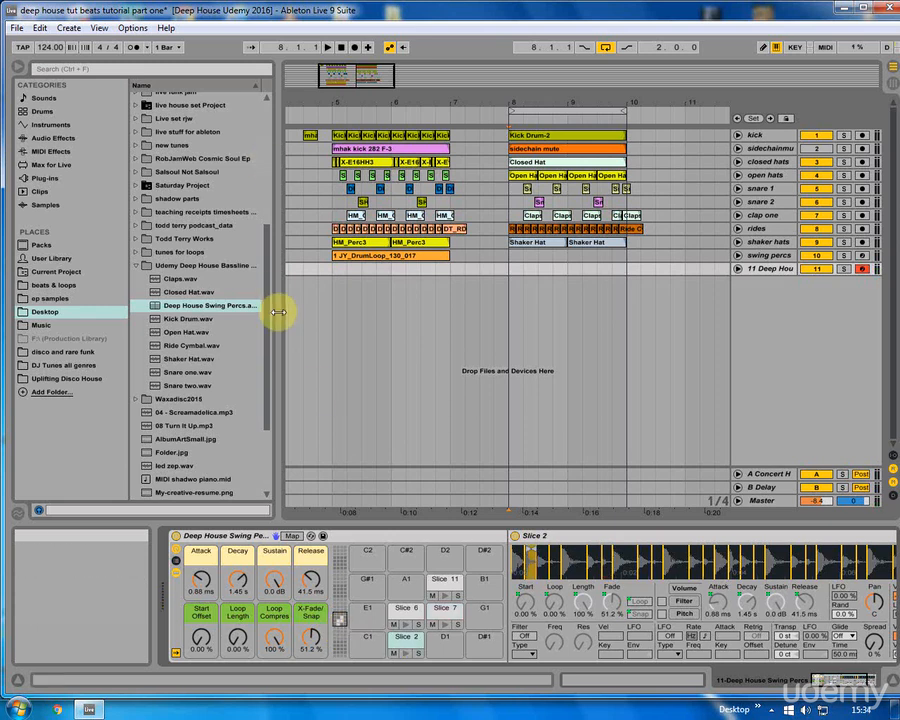
Step: Record the swing percussion rhythm on the Deep House Swing Percs track, starting at bar 7 and running through the loop at bars 8 and 9
{"action": "left_click", "coordinate": [446, 272]}
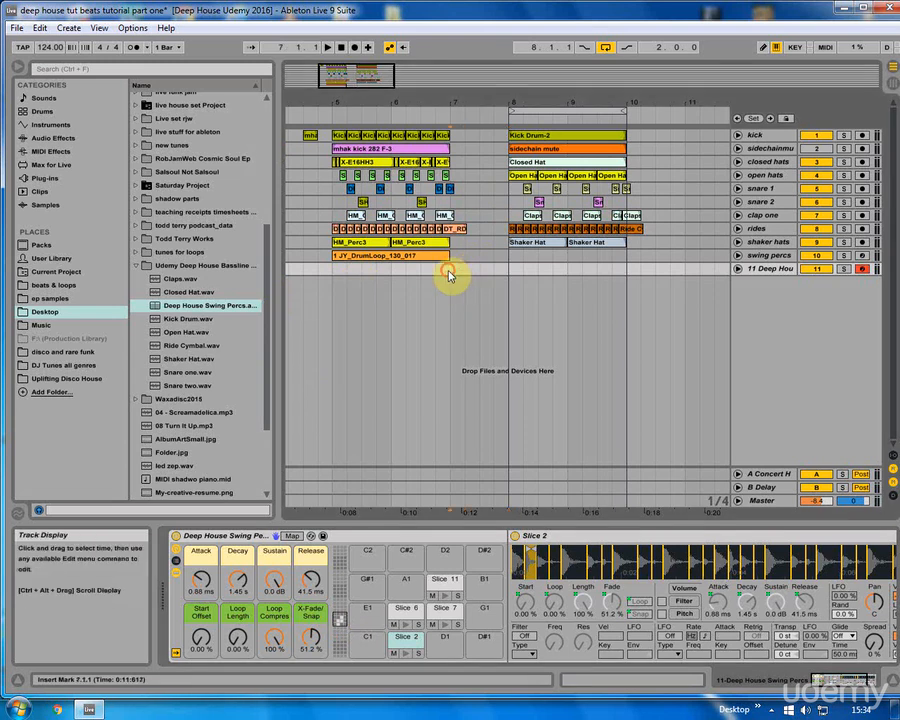
{"action": "left_click", "coordinate": [354, 47]}
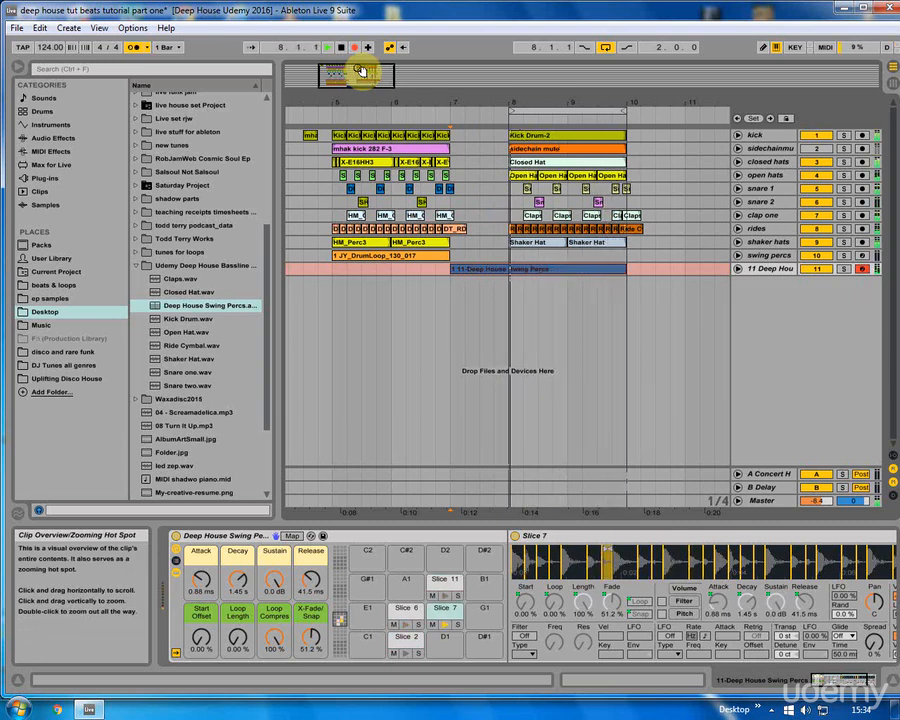
{"action": "key", "text": "space"}
Step: Show the recorded clip's notes unfolded in an enlarged editor and delete those in its bars 2 and 3, before the clip start
{"action": "left_click", "coordinate": [528, 270]}
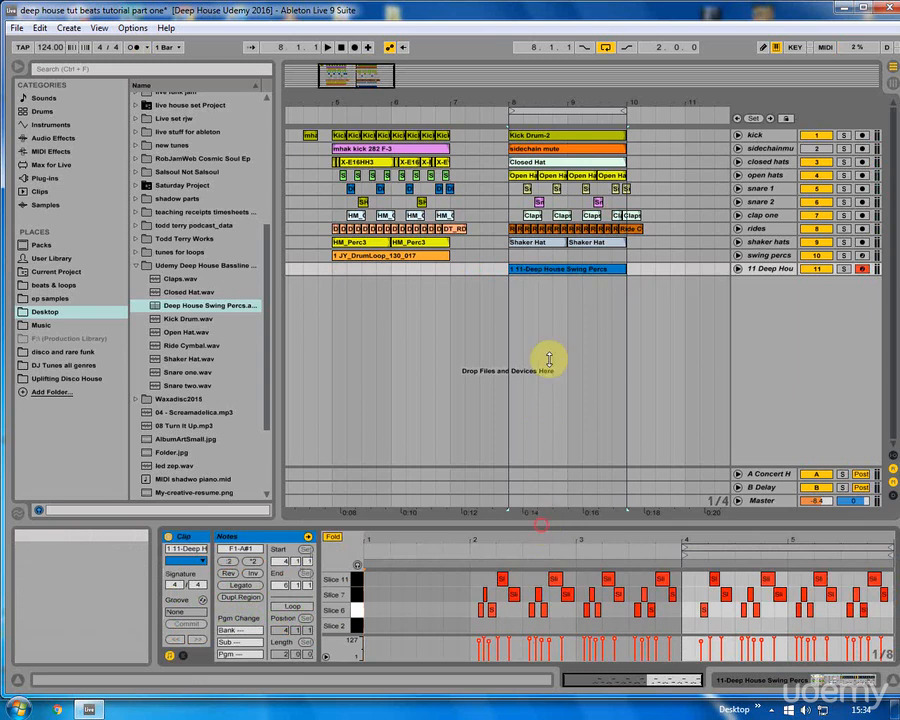
{"action": "left_click_drag", "start_coordinate": [540, 518], "coordinate": [554, 248]}
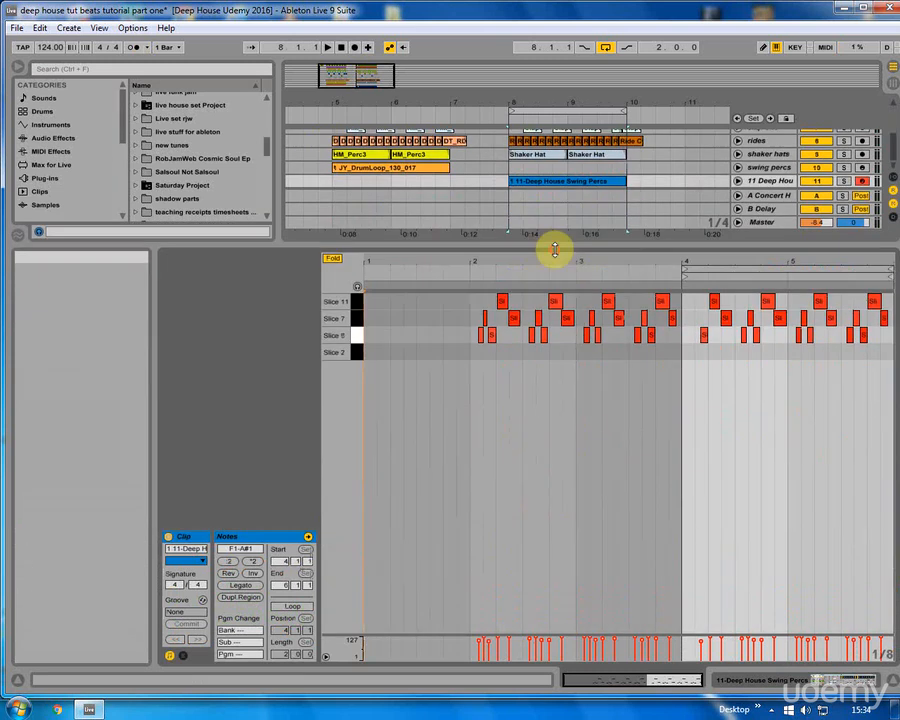
{"action": "left_click", "coordinate": [330, 262]}
{"action": "scroll", "coordinate": [480, 475], "scroll_direction": "up", "scroll_amount": 3}
{"action": "left_click_drag", "start_coordinate": [458, 485], "coordinate": [661, 337]}
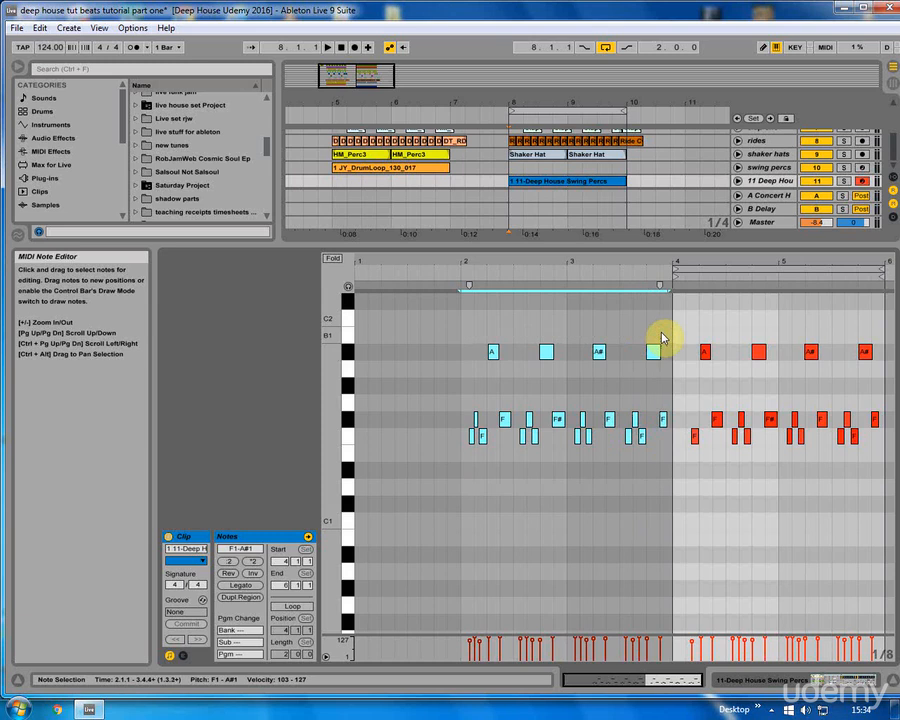
{"action": "key", "text": "Delete"}
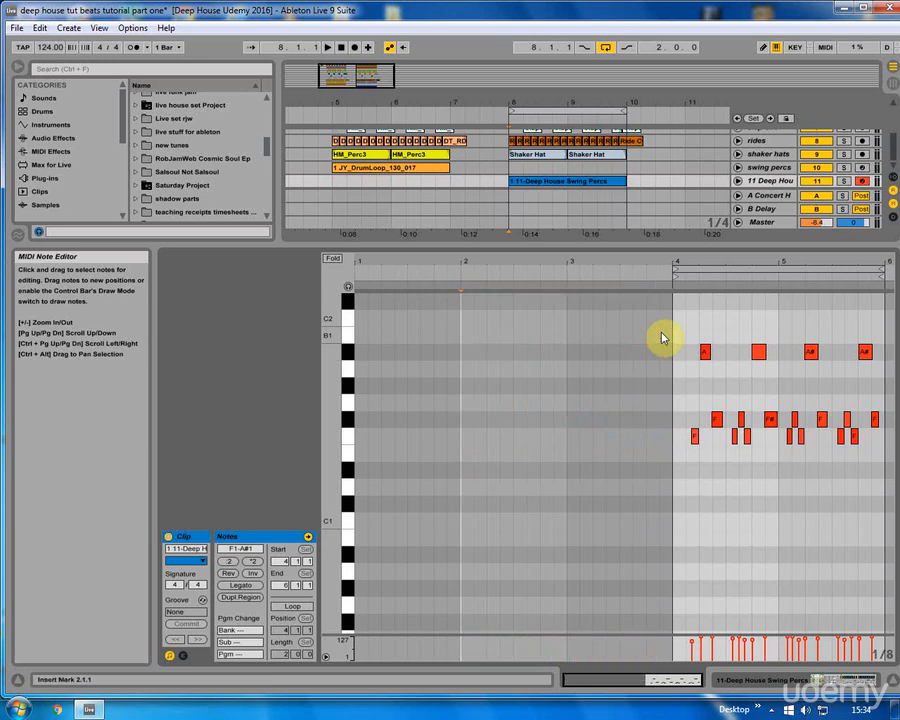
Step: Solo the Deep House Swing Percs track and play its recorded clip from bar 8 to check the rhythm
{"action": "left_click", "coordinate": [844, 182]}
{"action": "scroll", "coordinate": [840, 160], "scroll_direction": "up", "scroll_amount": 1}
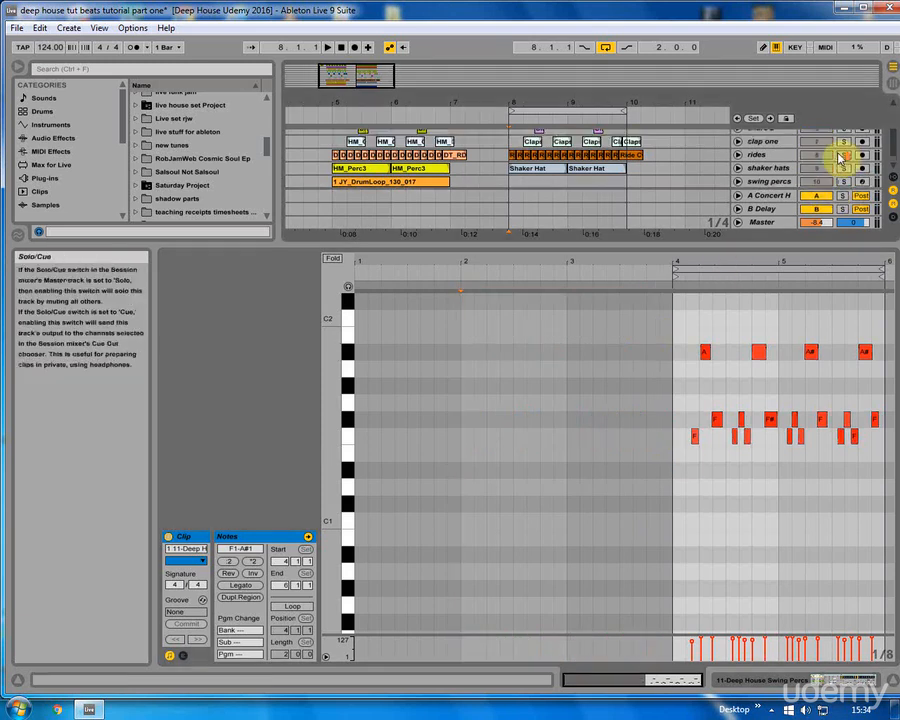
{"action": "scroll", "coordinate": [838, 156], "scroll_direction": "up", "scroll_amount": 6}
{"action": "scroll", "coordinate": [806, 176], "scroll_direction": "down", "scroll_amount": 7}
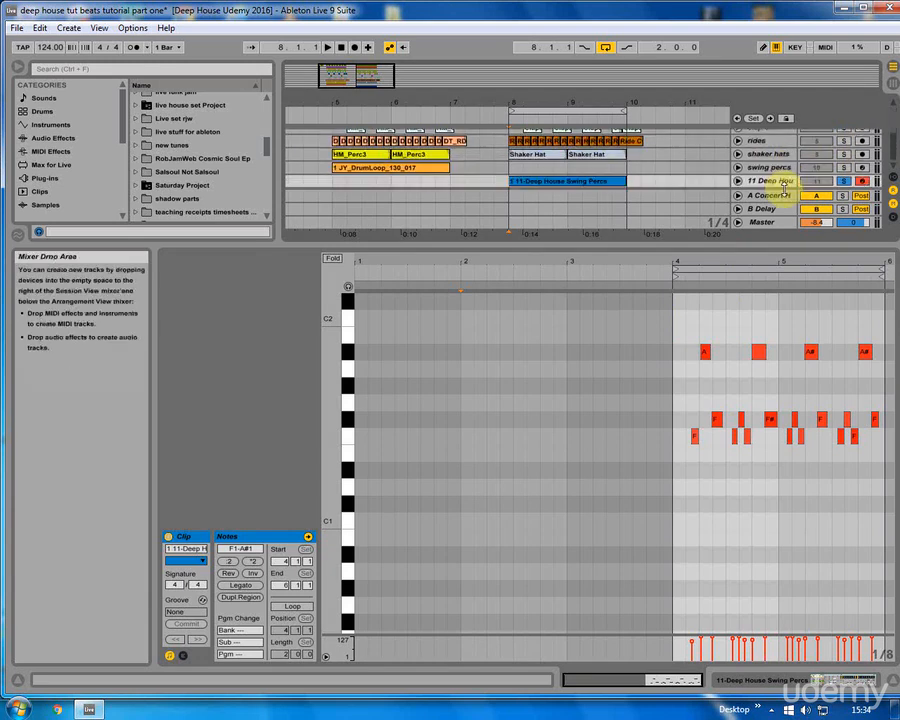
{"action": "left_click_drag", "start_coordinate": [724, 261], "coordinate": [578, 258]}
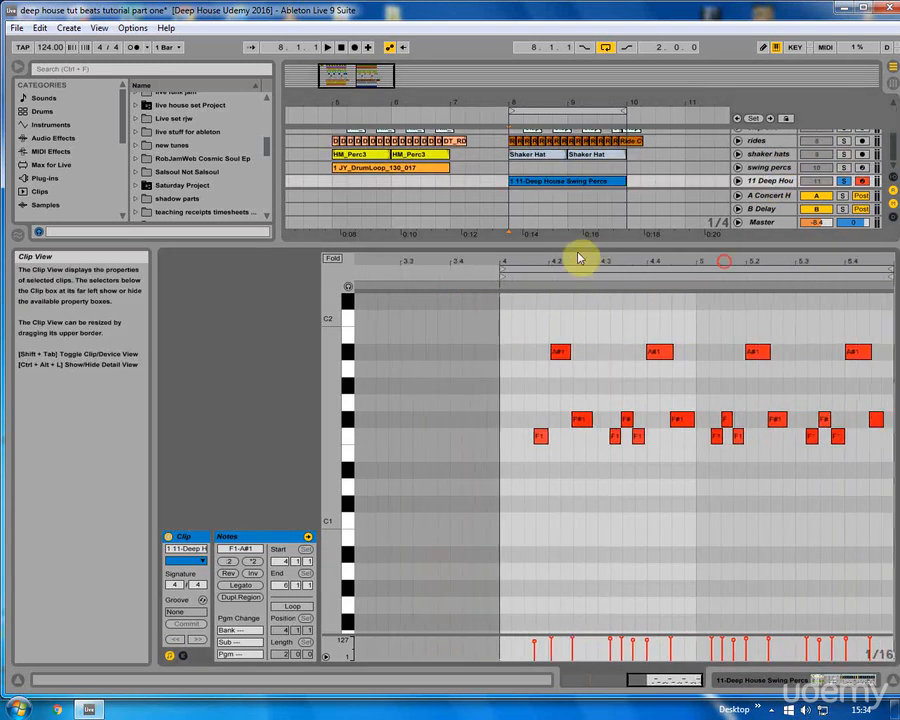
{"action": "key", "text": "space"}
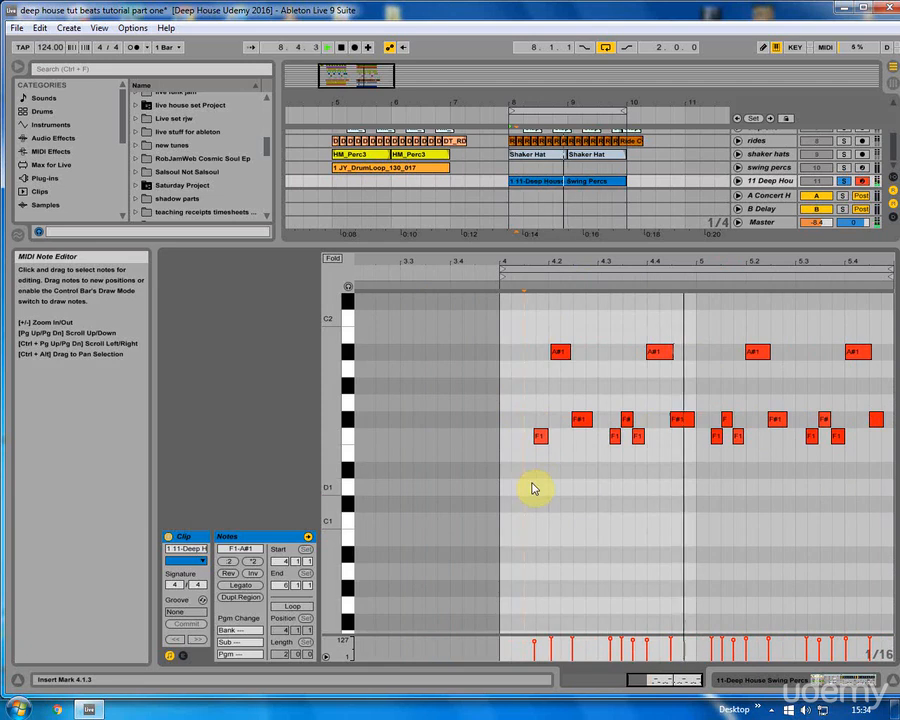
{"action": "key", "text": "space"}
Step: Copy the clip's first F1 note to 4.1.2 and add an F#1 copy between the two F1 notes, then play the result
{"action": "left_click_drag", "start_coordinate": [532, 485], "coordinate": [694, 342]}
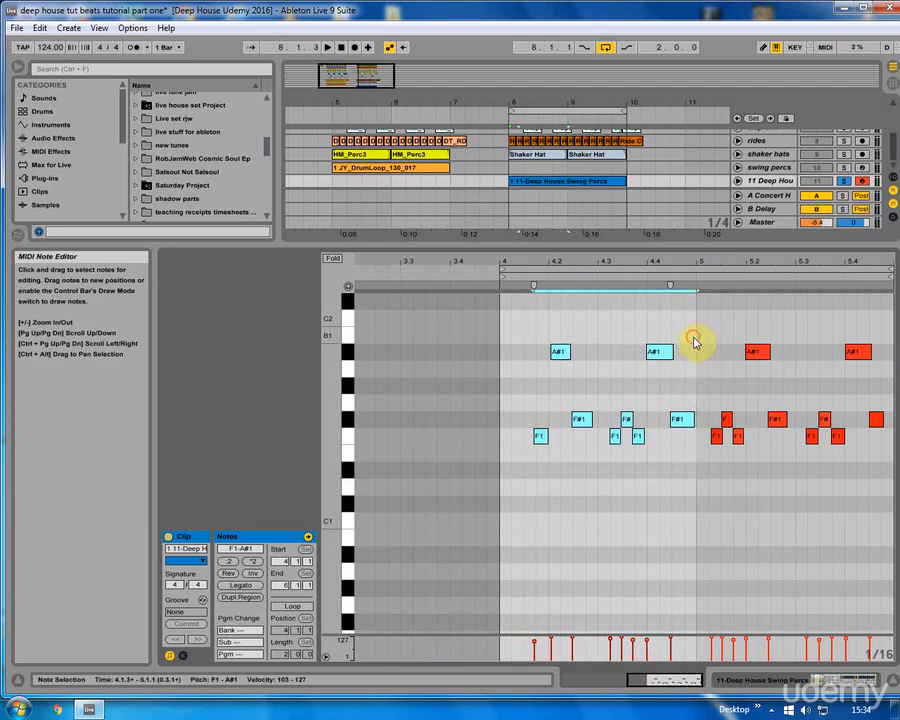
{"action": "left_click", "coordinate": [536, 446]}
{"action": "double_click", "coordinate": [517, 437]}
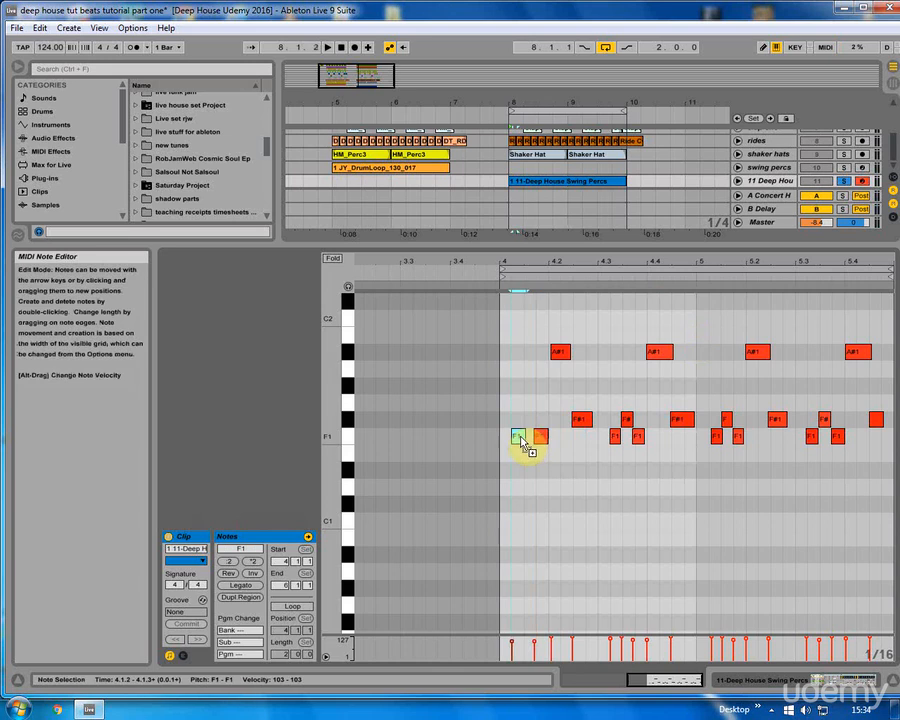
{"action": "left_click_drag", "start_coordinate": [541, 443], "coordinate": [533, 432]}
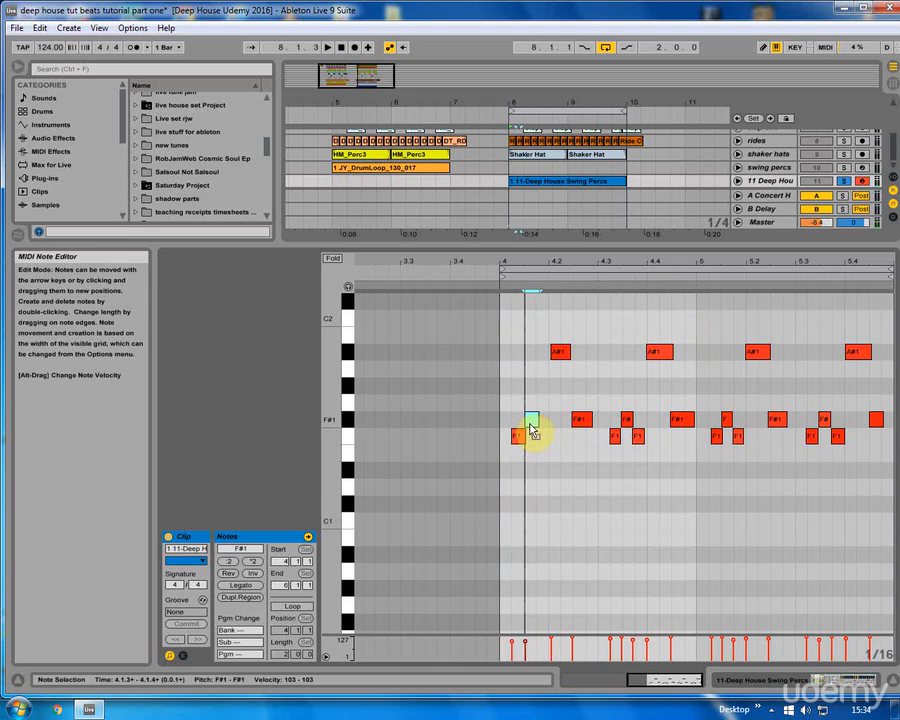
{"action": "key", "text": "space"}
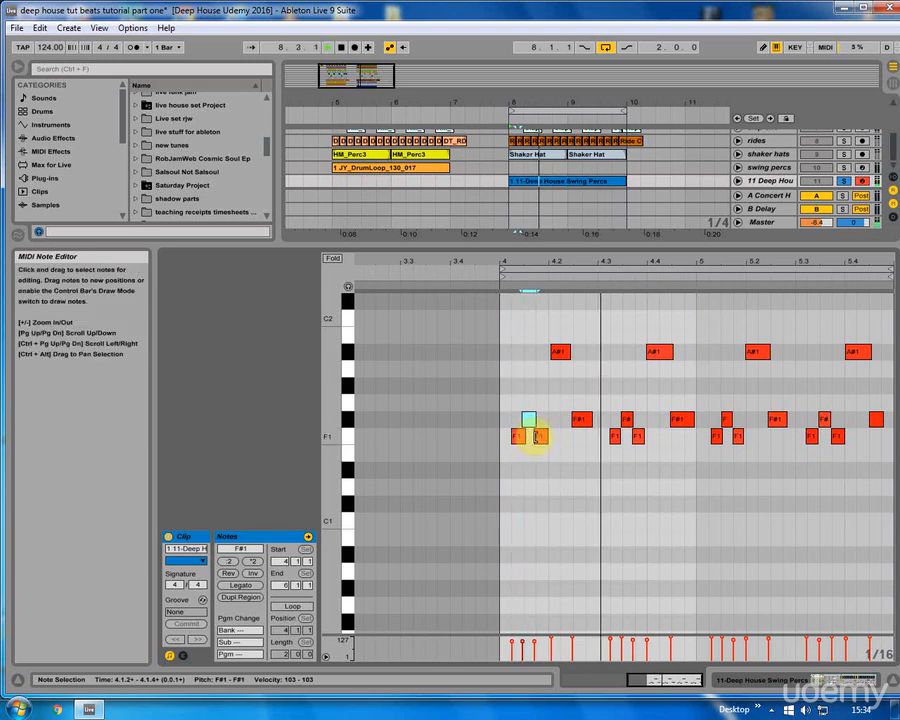
Step: Quantize all the notes in the swing percussion clip
{"action": "left_click_drag", "start_coordinate": [504, 502], "coordinate": [894, 290]}
{"action": "left_click", "coordinate": [39, 28]}
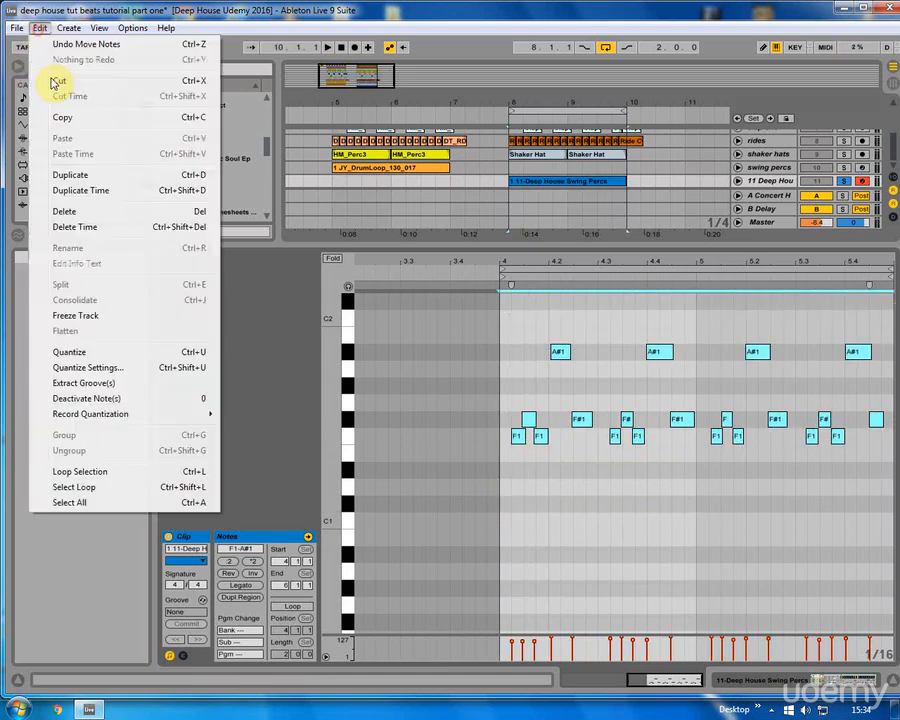
{"action": "left_click", "coordinate": [78, 352]}
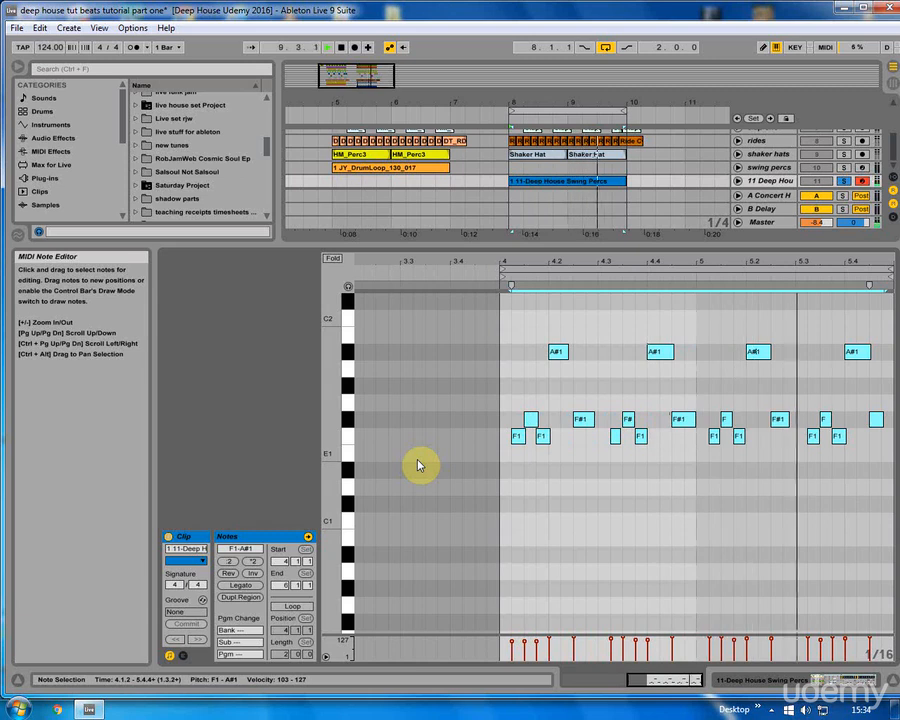
{"action": "left_click", "coordinate": [503, 469]}
Step: Add a copied note on C#1 at 4.1.4, directly beneath the F1 note in the clip's first beat
{"action": "left_click_drag", "start_coordinate": [628, 258], "coordinate": [605, 261]}
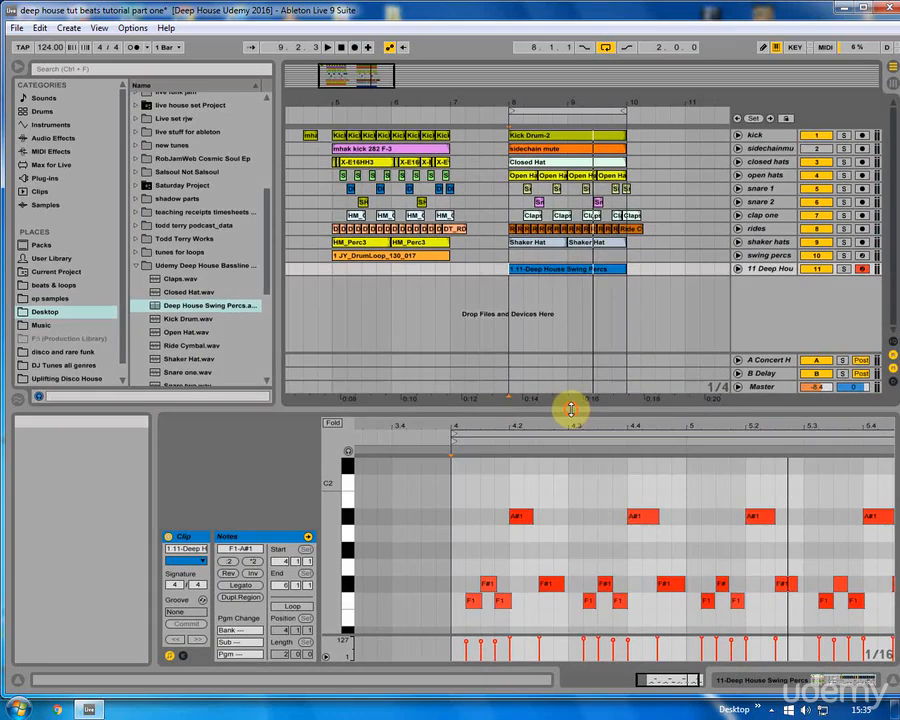
{"action": "left_click_drag", "start_coordinate": [571, 408], "coordinate": [615, 297]}
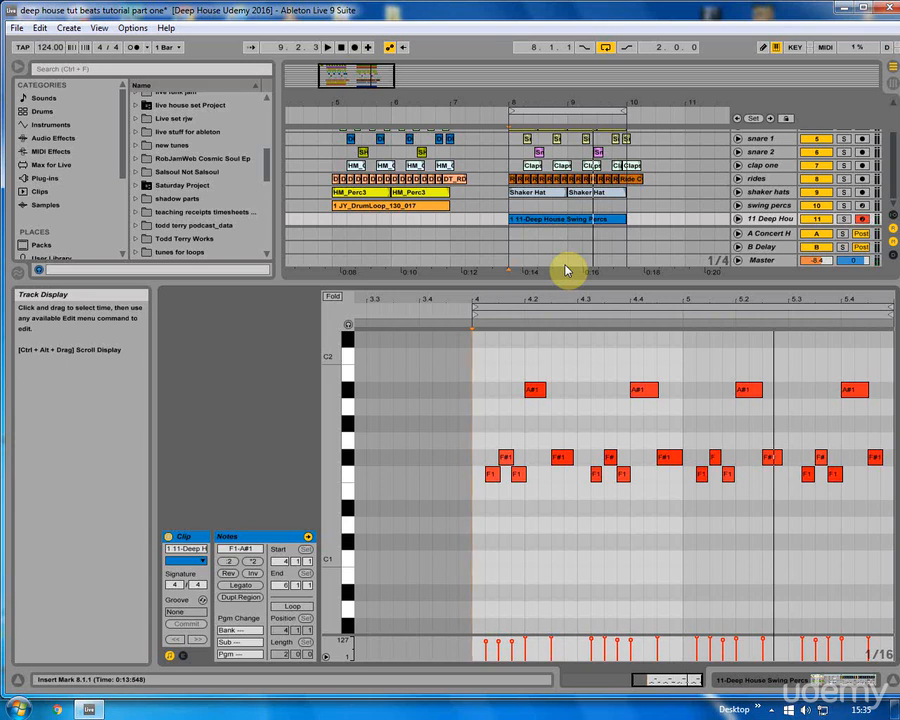
{"action": "left_click", "coordinate": [501, 459]}
{"action": "left_click_drag", "start_coordinate": [507, 460], "coordinate": [515, 540]}
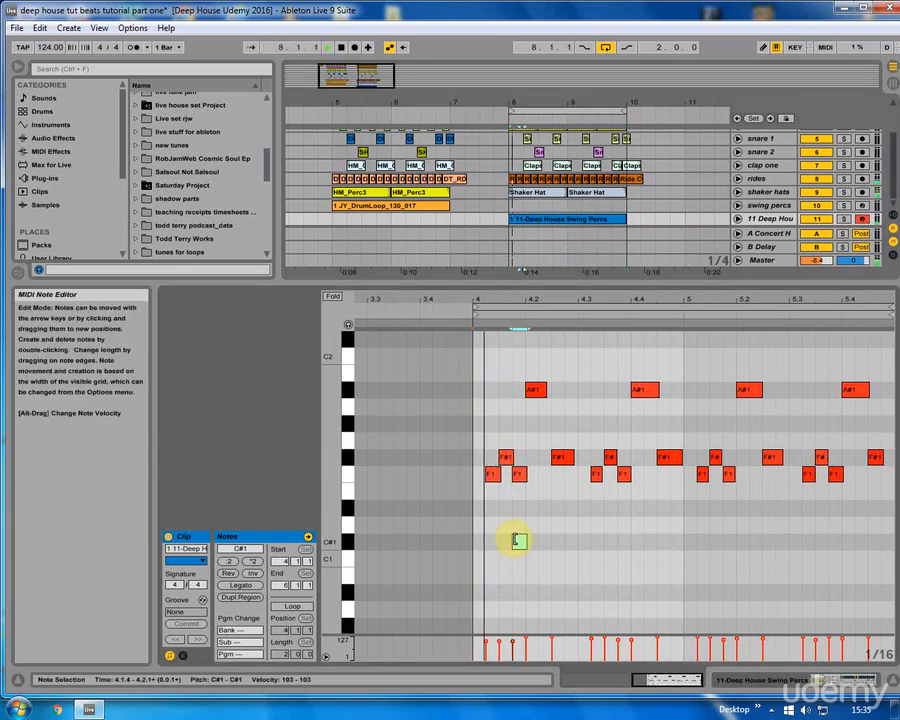
{"action": "left_click_drag", "start_coordinate": [497, 300], "coordinate": [480, 339]}
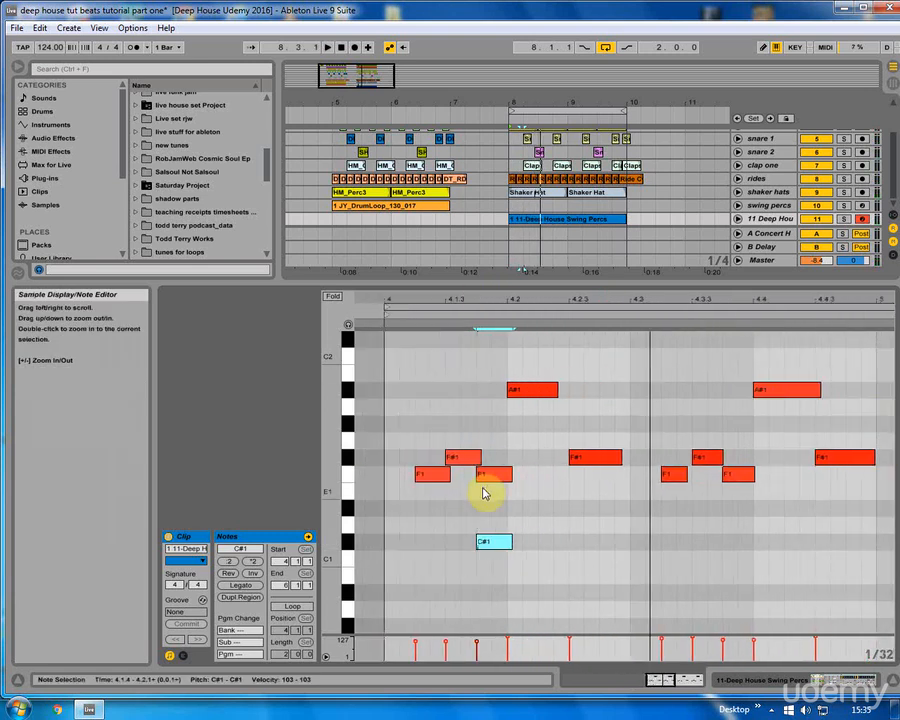
{"action": "left_click", "coordinate": [491, 480]}
Step: Copy the C#1 note to 4.3.4, 5.1.4 and 5.3.4 so it repeats under the F1 notes across both bars
{"action": "left_click_drag", "start_coordinate": [488, 543], "coordinate": [735, 548]}
{"action": "left_click_drag", "start_coordinate": [729, 301], "coordinate": [560, 286]}
{"action": "left_click_drag", "start_coordinate": [563, 541], "coordinate": [830, 551]}
{"action": "key", "text": "space"}
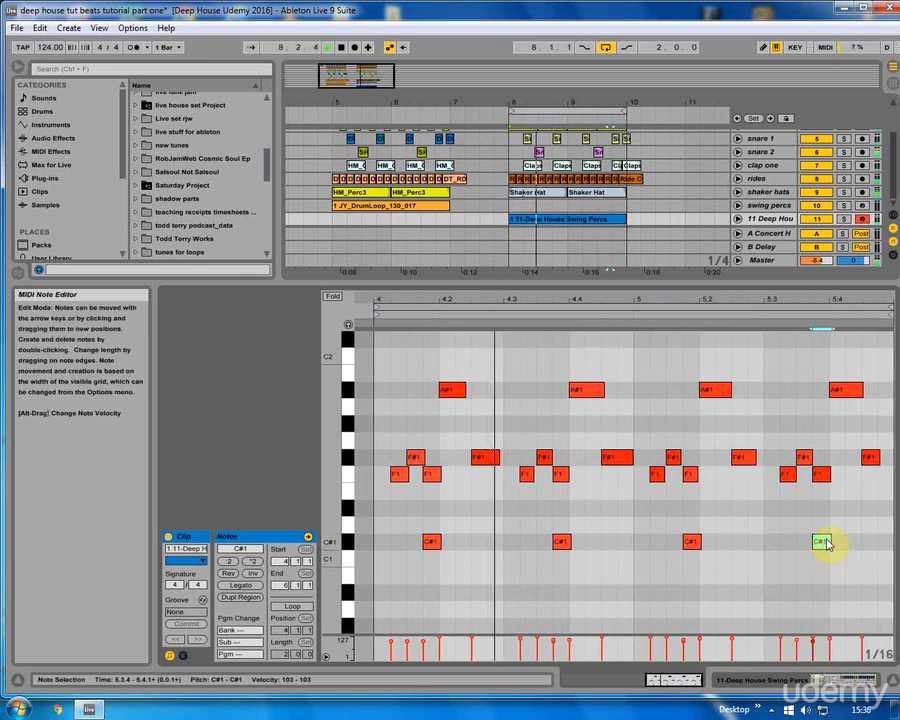
Step: Audition the Deep House Swing Percs track in solo, return it to the full mix and hide the clip's note editor
{"action": "left_click", "coordinate": [843, 218]}
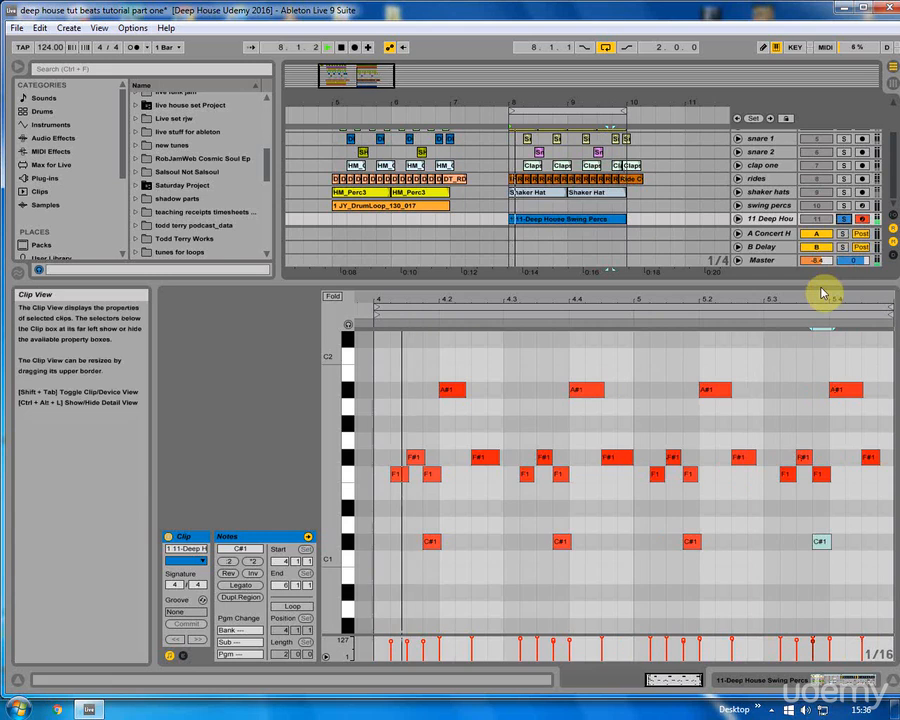
{"action": "left_click", "coordinate": [843, 218]}
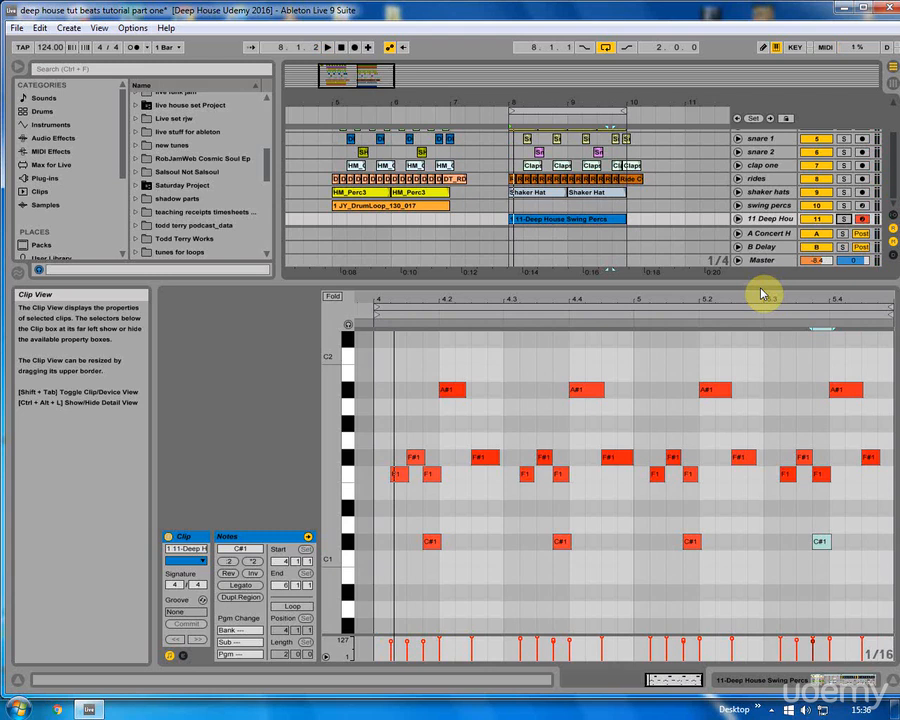
{"action": "left_click_drag", "start_coordinate": [755, 282], "coordinate": [746, 343]}
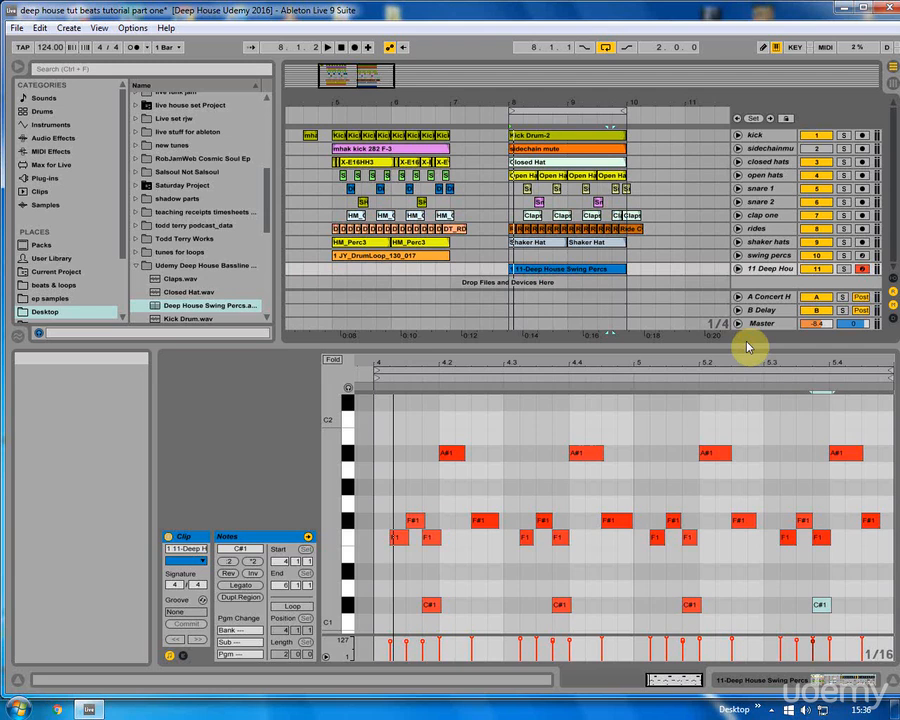
{"action": "left_click", "coordinate": [885, 680]}
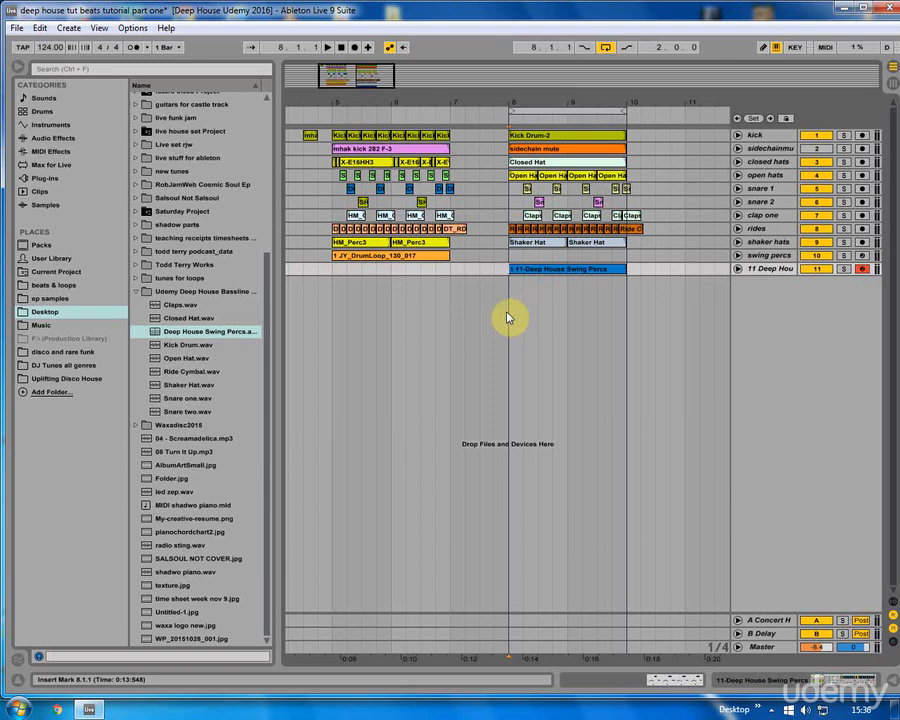
Step: Play the loop with the kick soloed and bring in the hats, snares, claps, rides, shaker hats and swing percs track by track
{"action": "left_click", "coordinate": [843, 135]}
{"action": "key", "text": "space"}
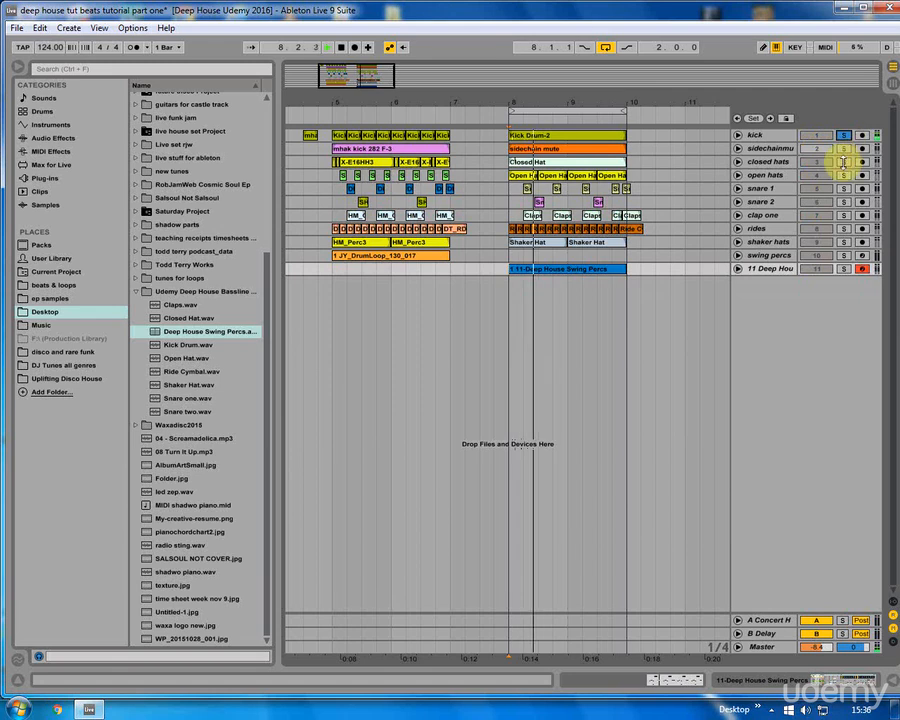
{"action": "left_click", "coordinate": [843, 162], "text": "ctrl"}
{"action": "left_click", "coordinate": [845, 177], "text": "ctrl"}
{"action": "left_click", "coordinate": [844, 189], "text": "ctrl"}
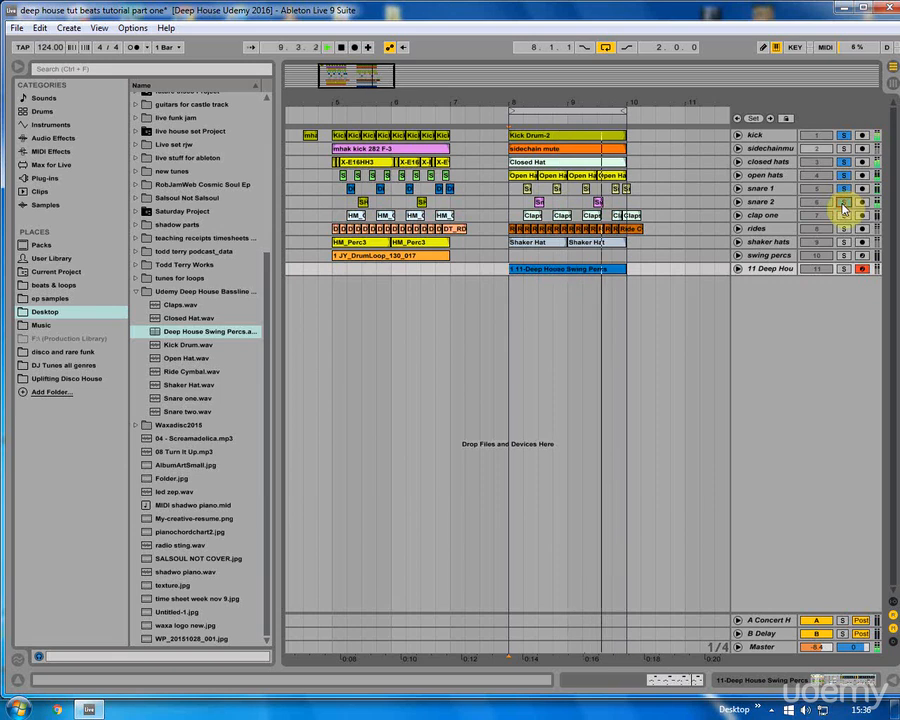
{"action": "left_click", "coordinate": [843, 215], "text": "ctrl"}
{"action": "left_click", "coordinate": [843, 229], "text": "ctrl"}
{"action": "left_click", "coordinate": [844, 243], "text": "ctrl"}
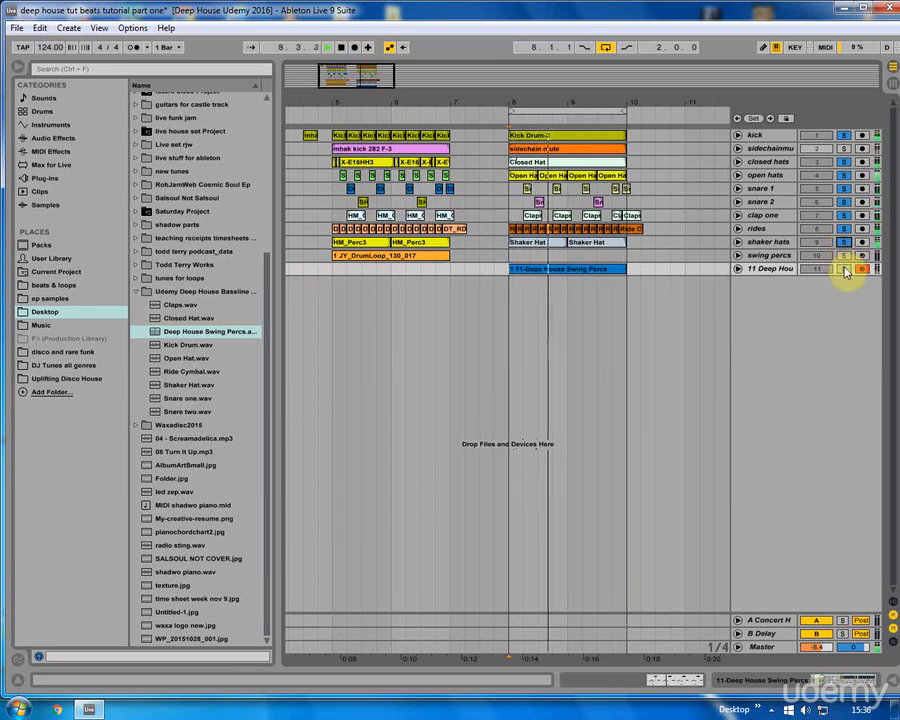
{"action": "left_click", "coordinate": [845, 270]}
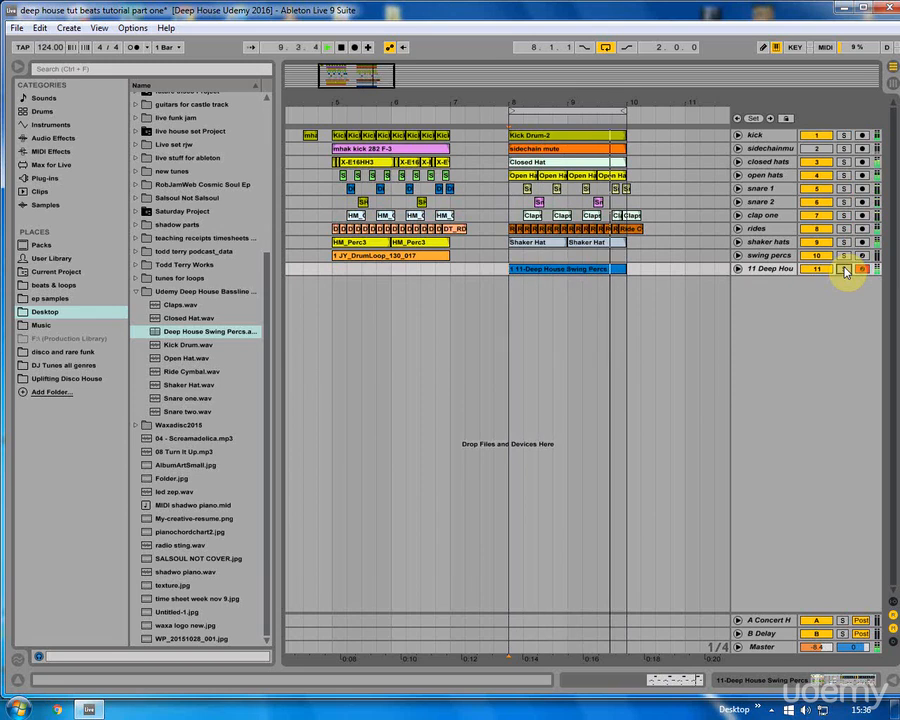
Step: Mute and restore the kick during playback, stop, and return to the start of the swing percussion clip at 8.1.1
{"action": "left_click", "coordinate": [819, 135]}
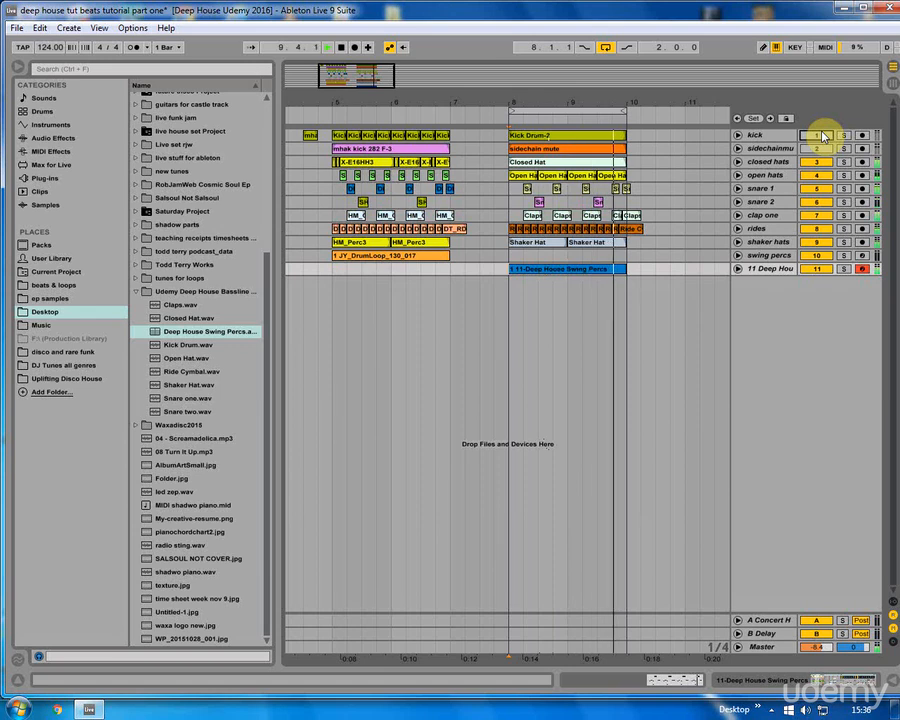
{"action": "left_click", "coordinate": [820, 137]}
{"action": "left_click_drag", "start_coordinate": [563, 103], "coordinate": [528, 88]}
{"action": "key", "text": "space"}
{"action": "left_click", "coordinate": [488, 266]}
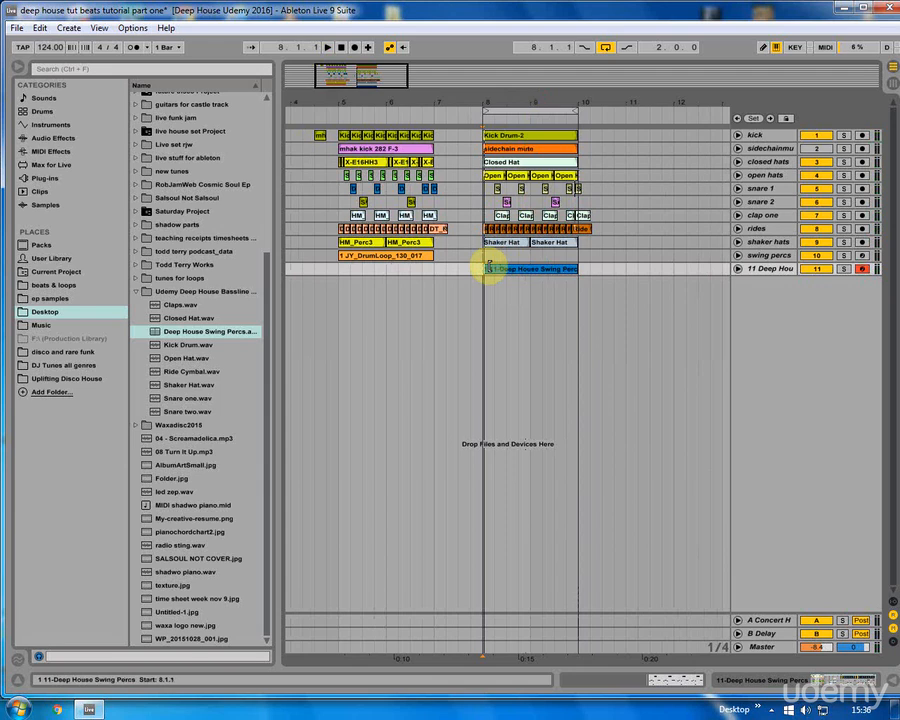